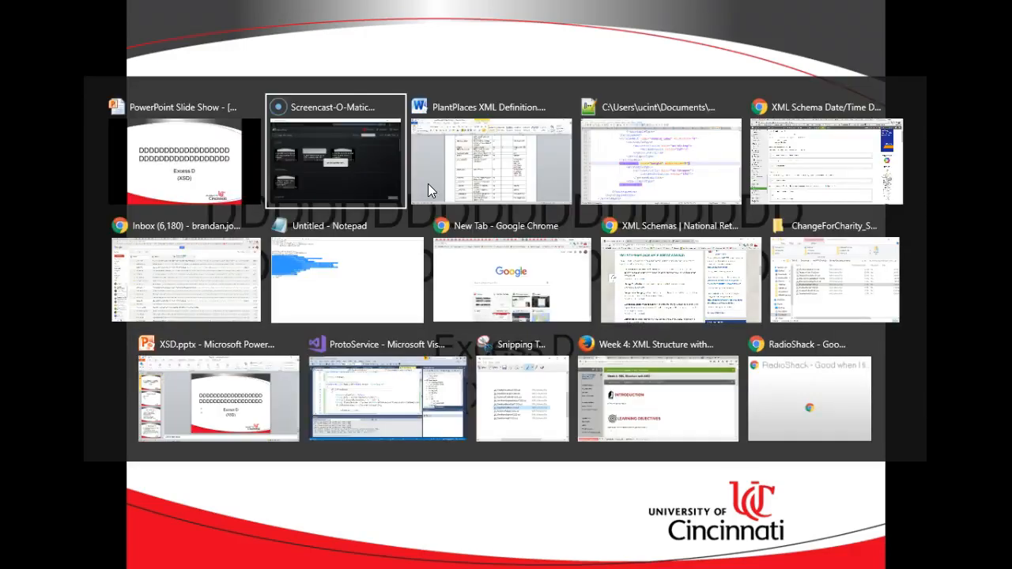
Compare the Word plant definition table with plants.xsd and glance at plants.xml.
key("Tab")
scroll(443, 158, "up", 3)
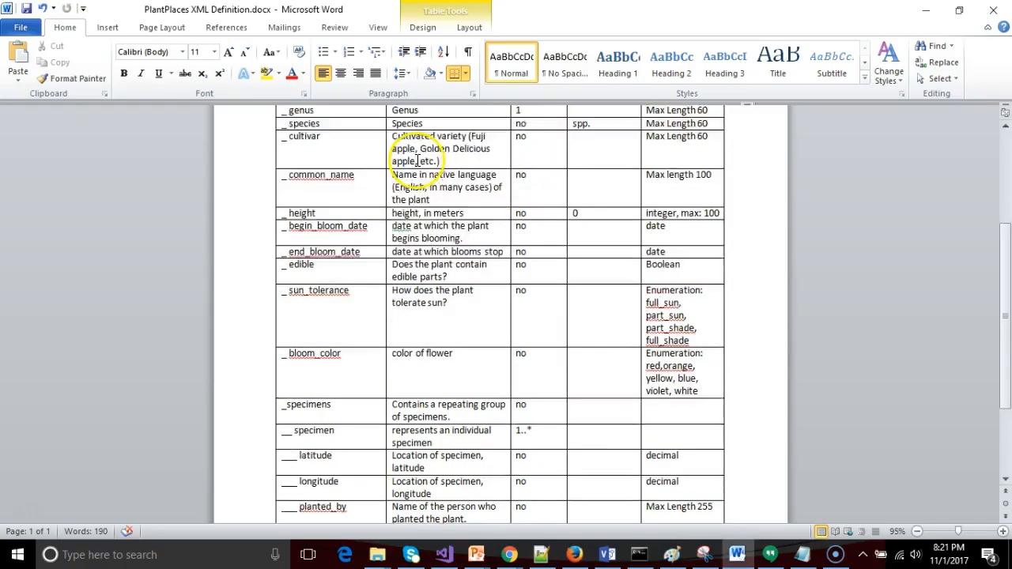
scroll(427, 158, "up", 2)
scroll(419, 154, "down", 3)
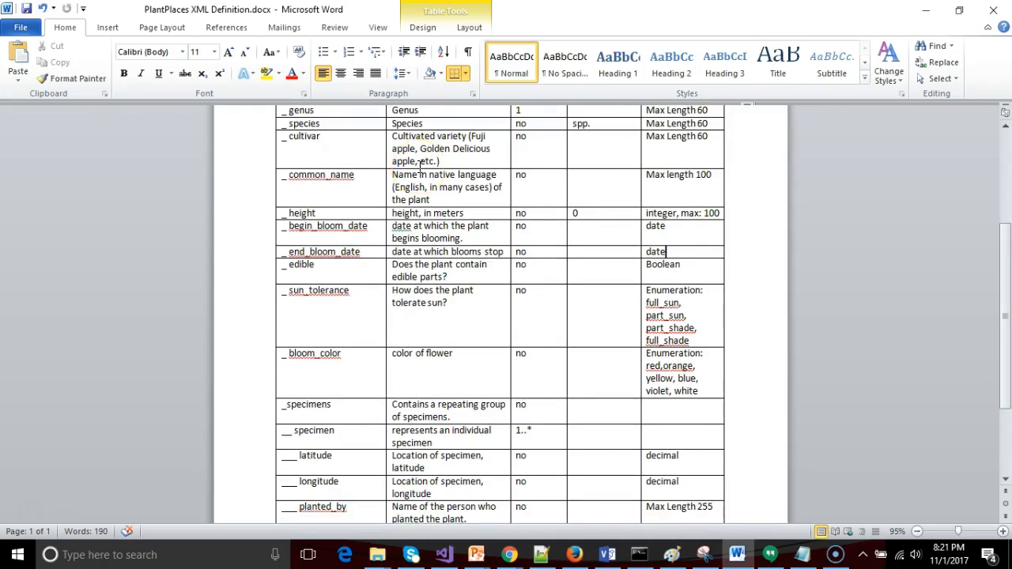
key("alt+Tab")
key("Tab")
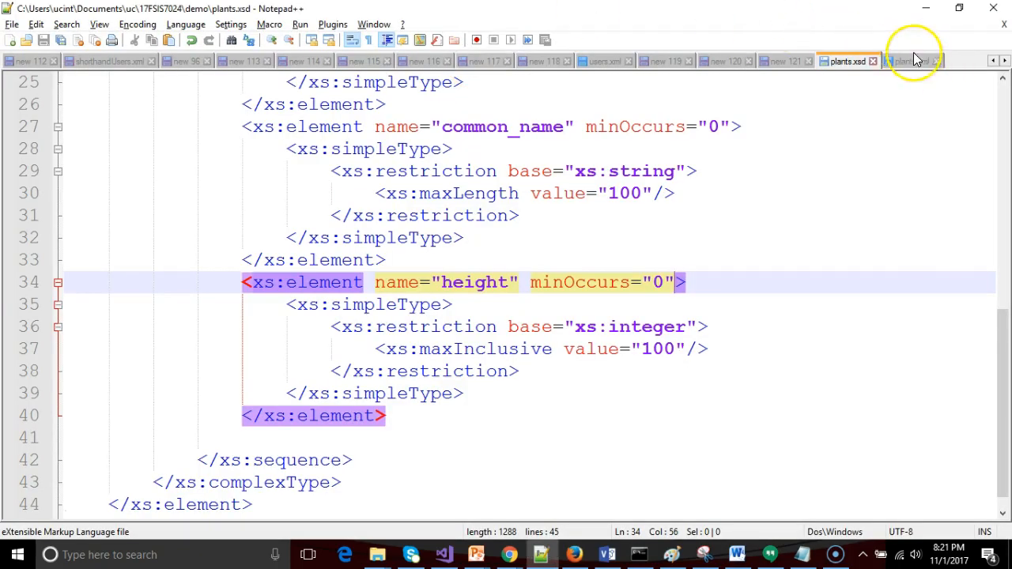
left_click(915, 60)
left_click(848, 61)
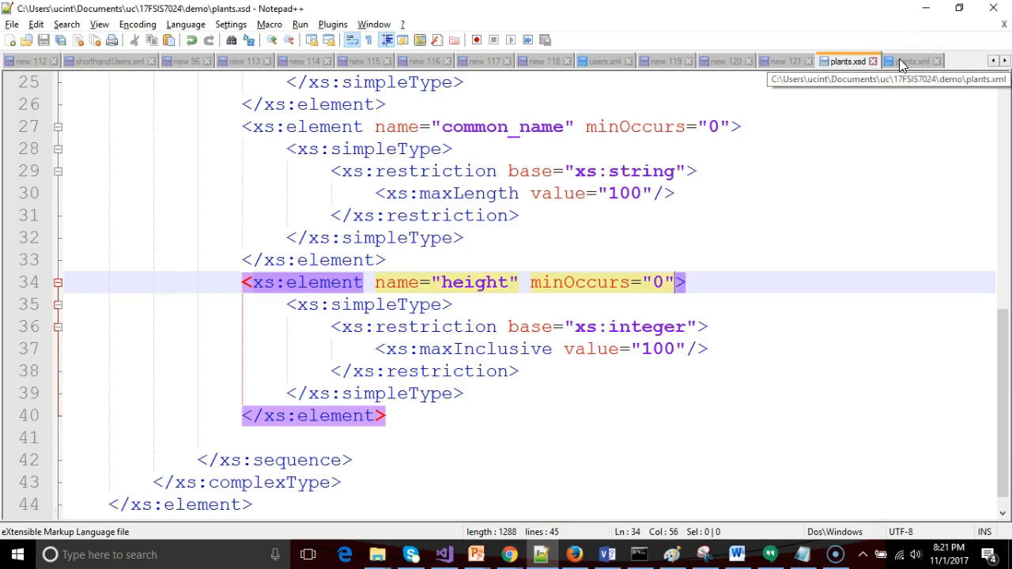
Review the end_bloom_date row in Word, then minimize Word to show the schema.
key("alt+Tab")
key("Tab")
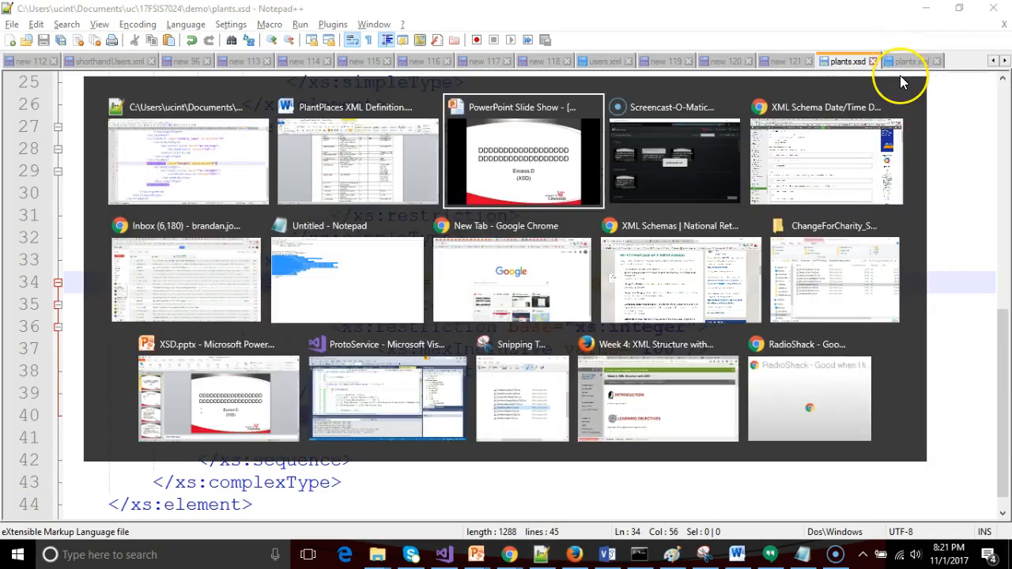
key("shift+Tab")
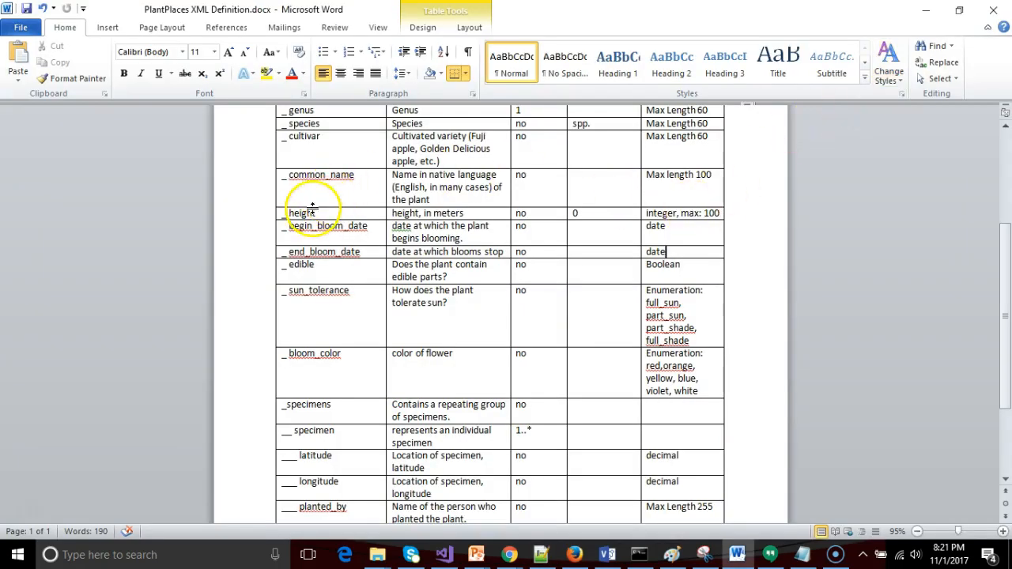
left_click(341, 251)
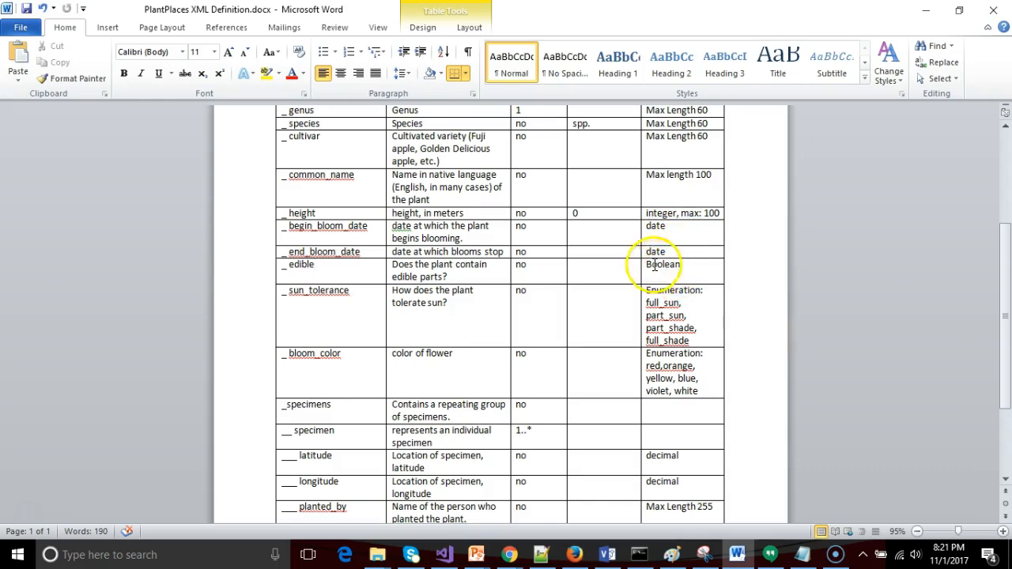
scroll(600, 206, "up", 1)
scroll(597, 209, "up", 1)
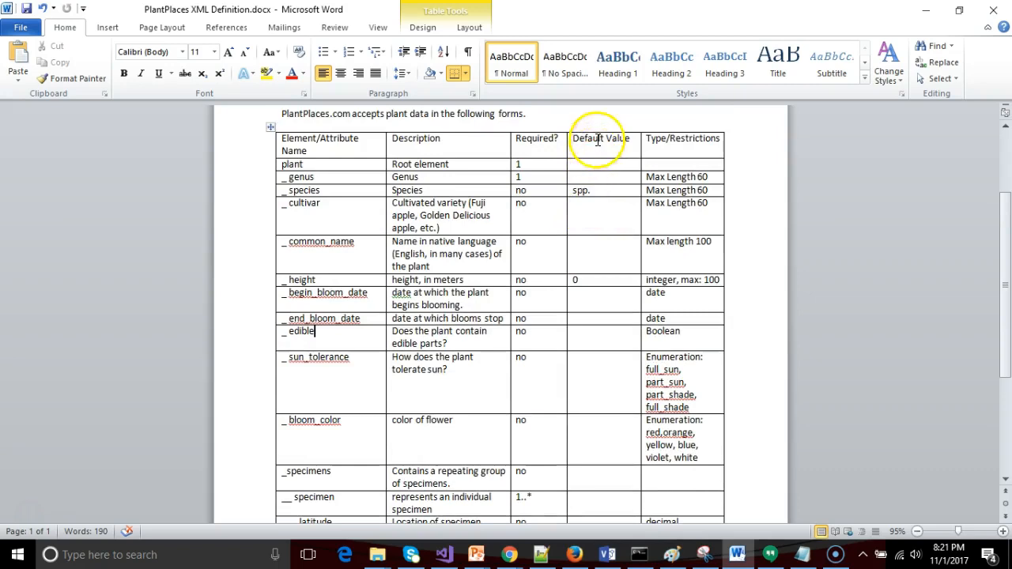
left_click(926, 19)
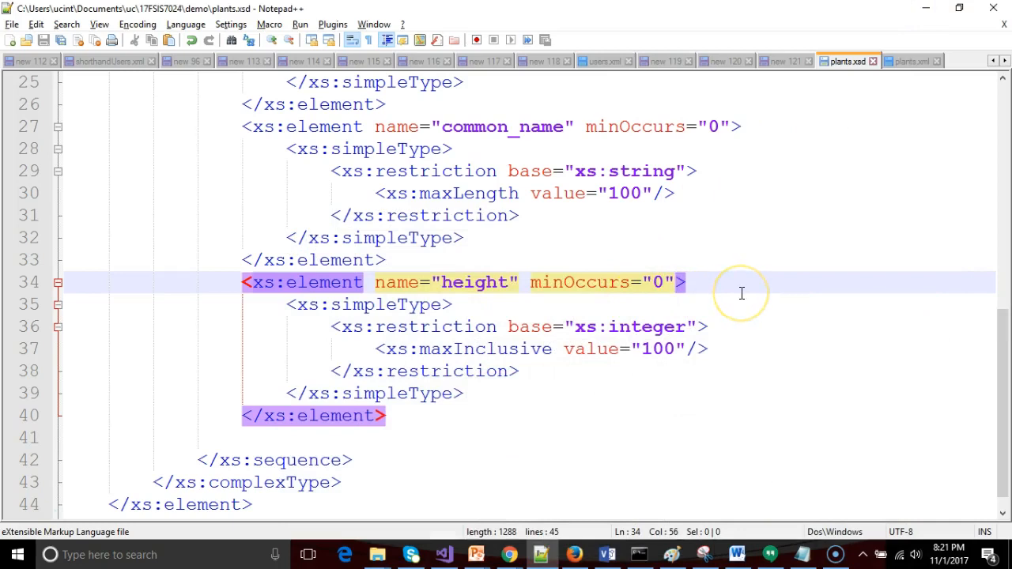
type("default")
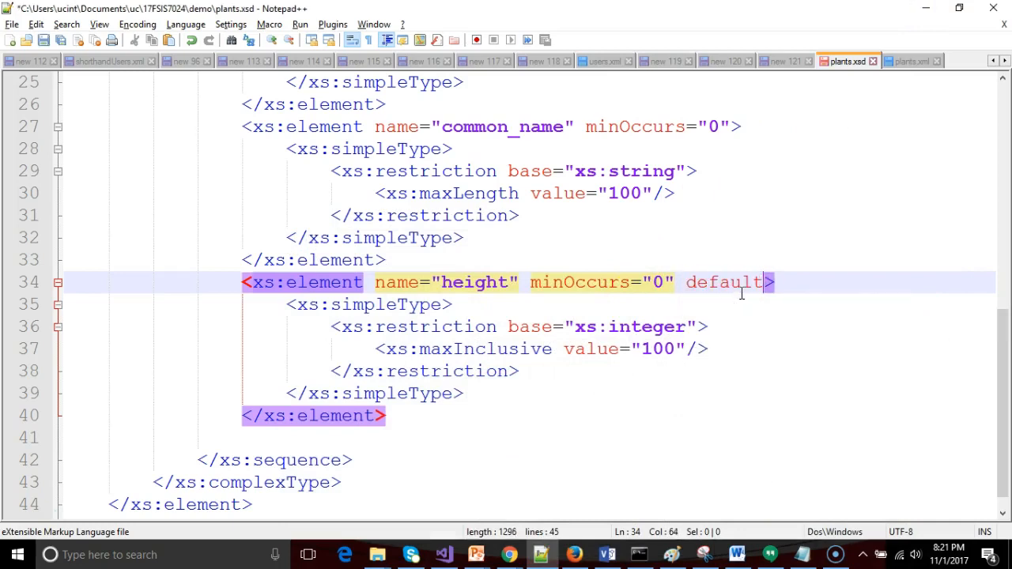
type("=\"0")
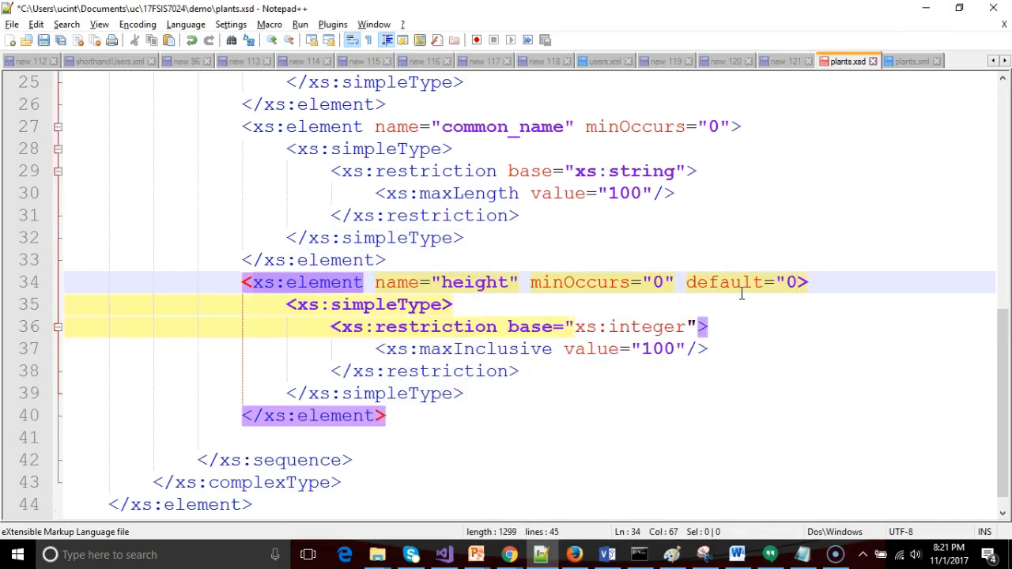
type("\"")
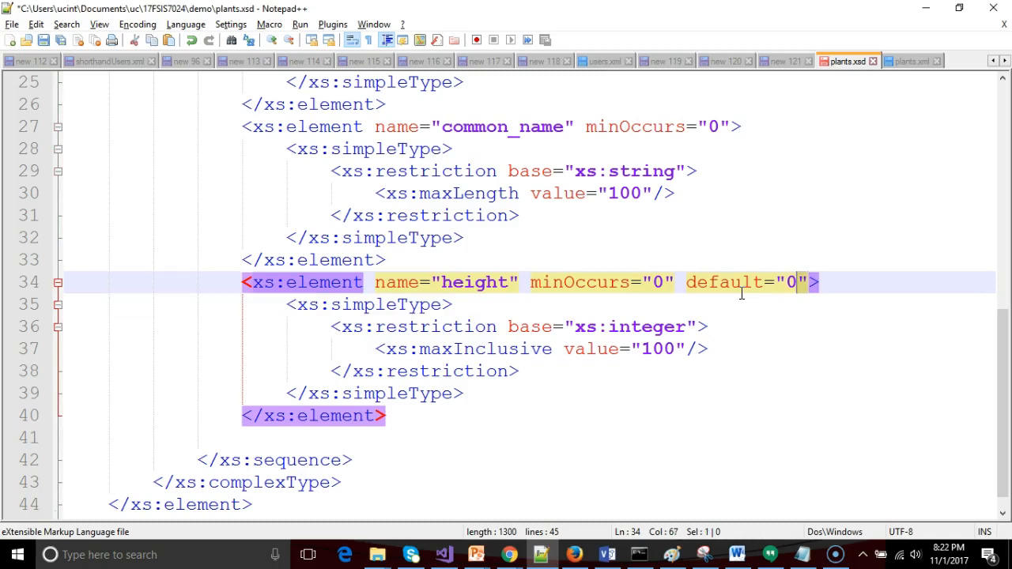
Select the new default="0" attribute on the height element for copying.
key("shift+Left")
key("shift+Left")
key("shift+Left")
key("shift+Right")
key("shift+Right")
key("shift+Right")
key("ctrl+shift+Left")
key("ctrl+c")
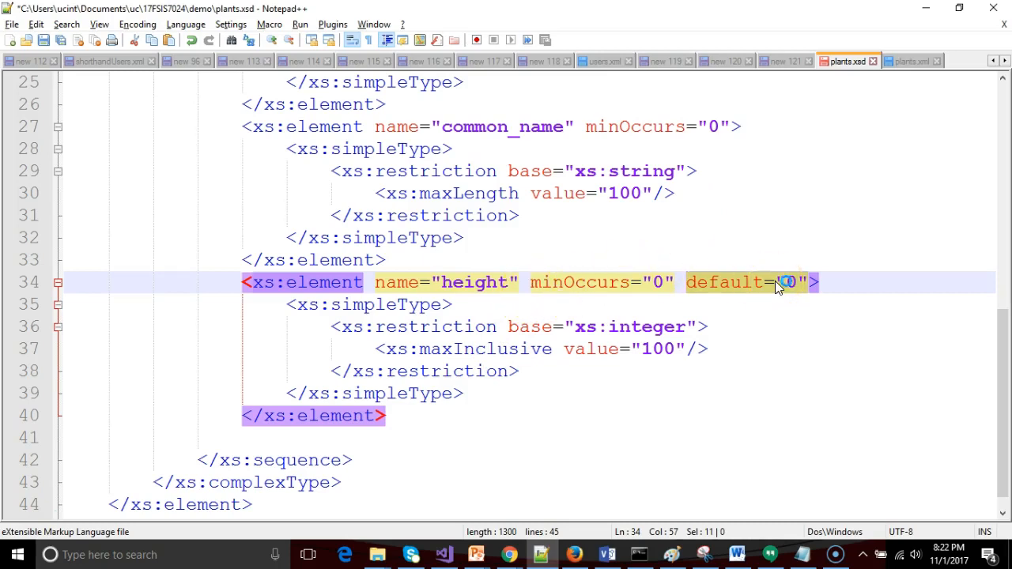
scroll(796, 284, "up", 3)
scroll(796, 287, "up", 2)
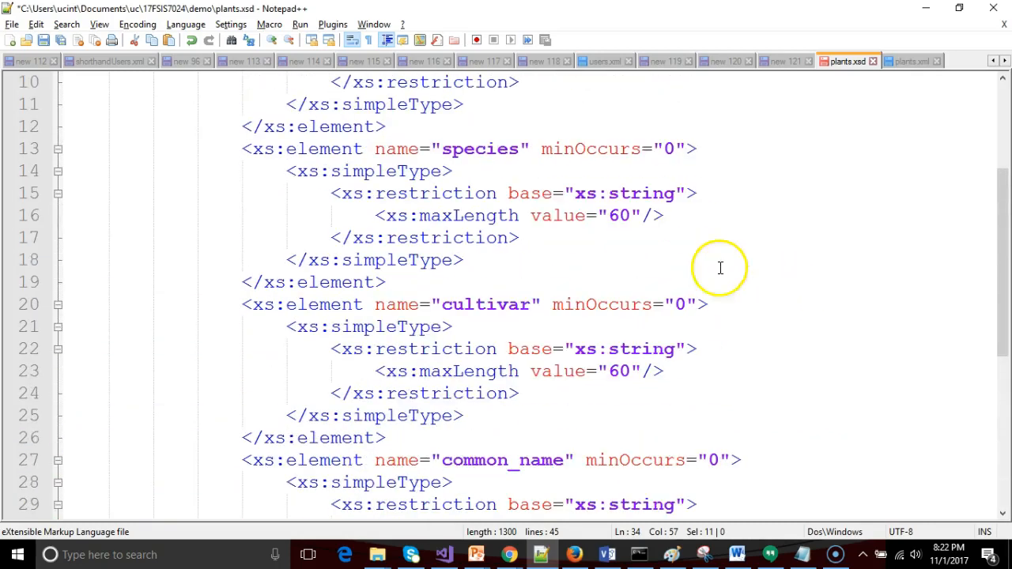
Paste the default attribute into the species tag and clear its 0 for spp.
left_click(685, 149)
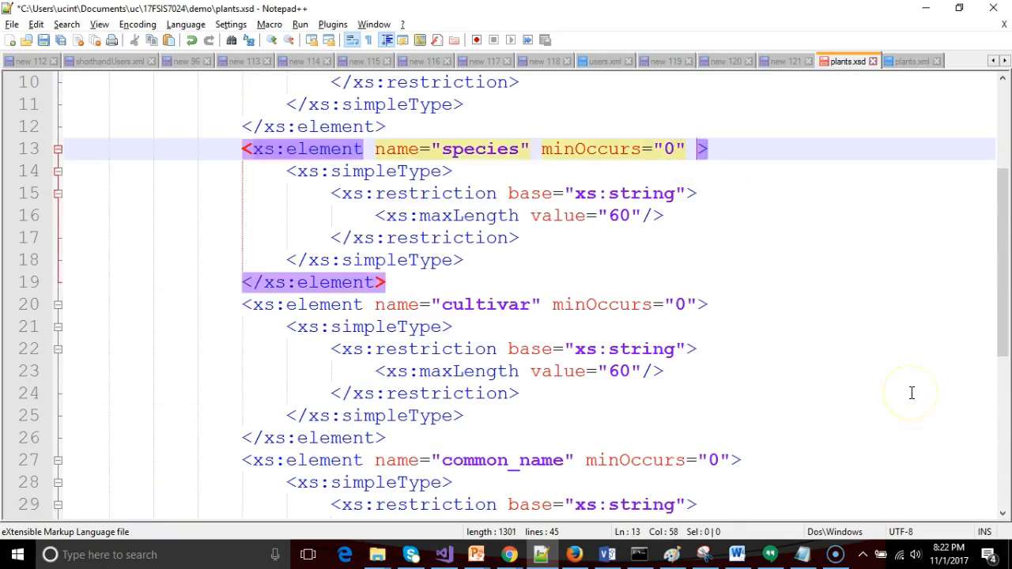
key("ctrl+v")
key("BackSpace")
type("s")
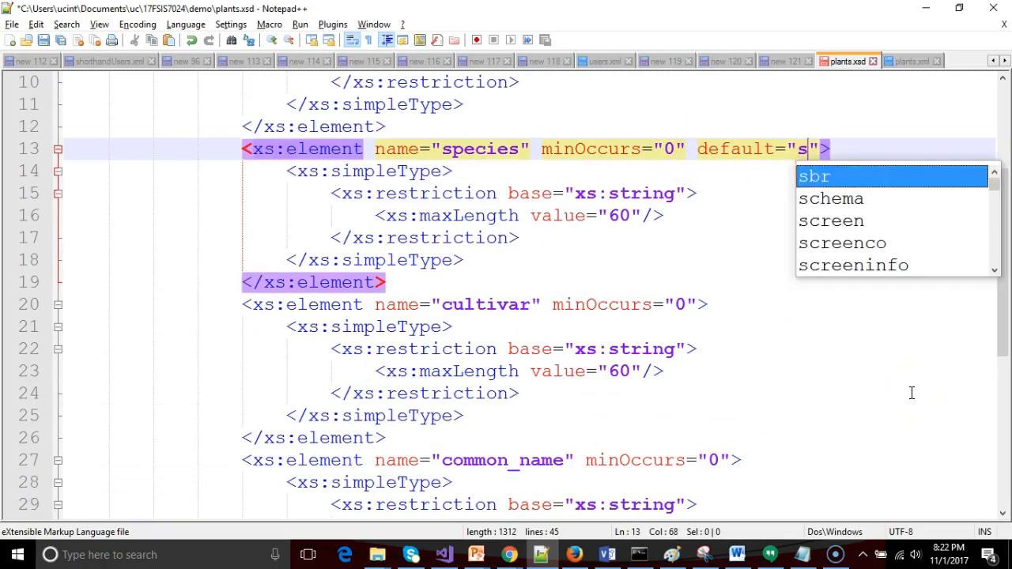
type("pp.")
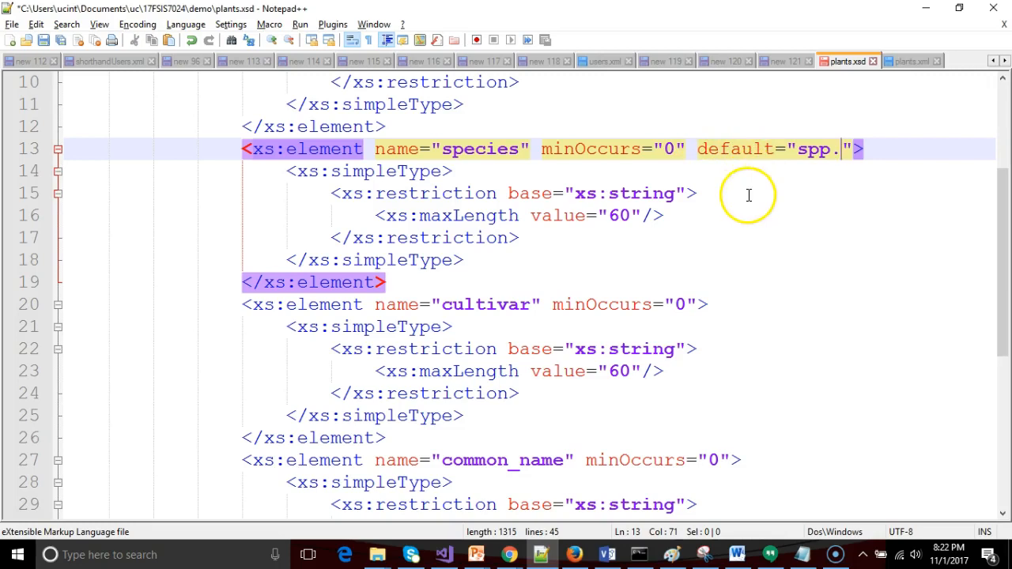
scroll(731, 231, "up", 3)
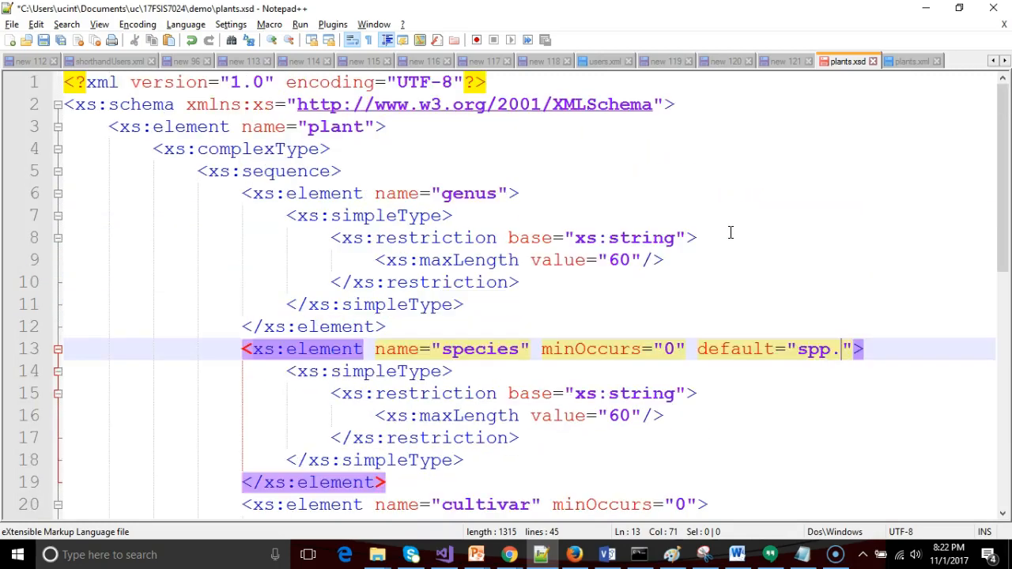
scroll(683, 252, "down", 3)
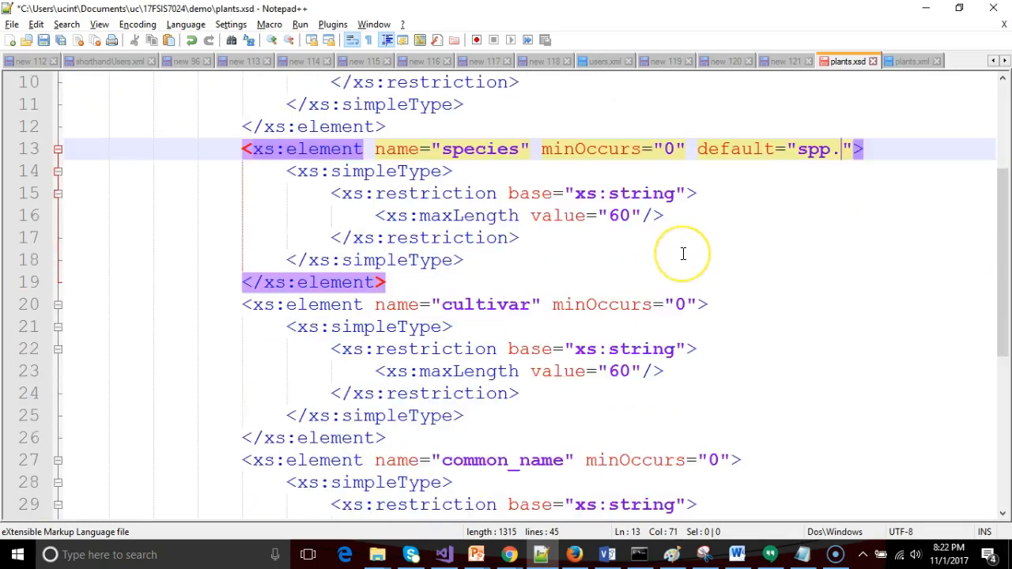
scroll(682, 252, "down", 1)
scroll(683, 252, "down", 2)
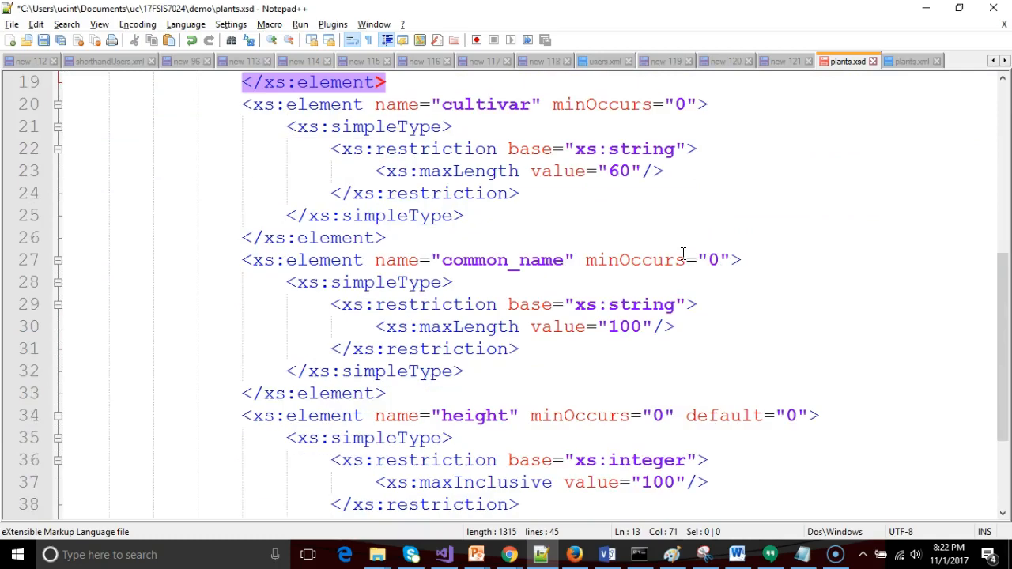
Check the bloom date rows in Word, then return to plants.xsd.
key("alt+Tab")
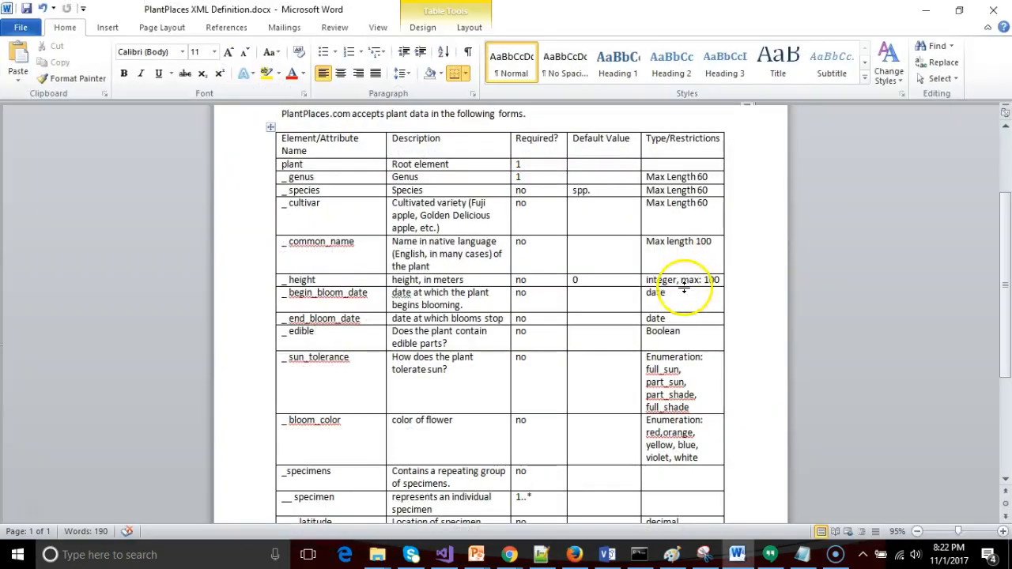
scroll(617, 295, "down", 1)
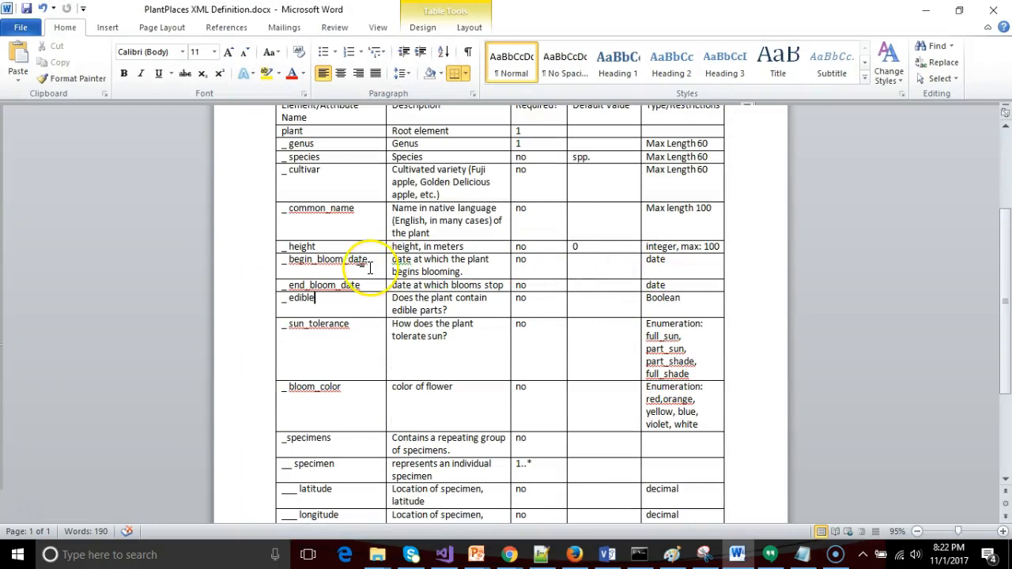
key("alt+Tab")
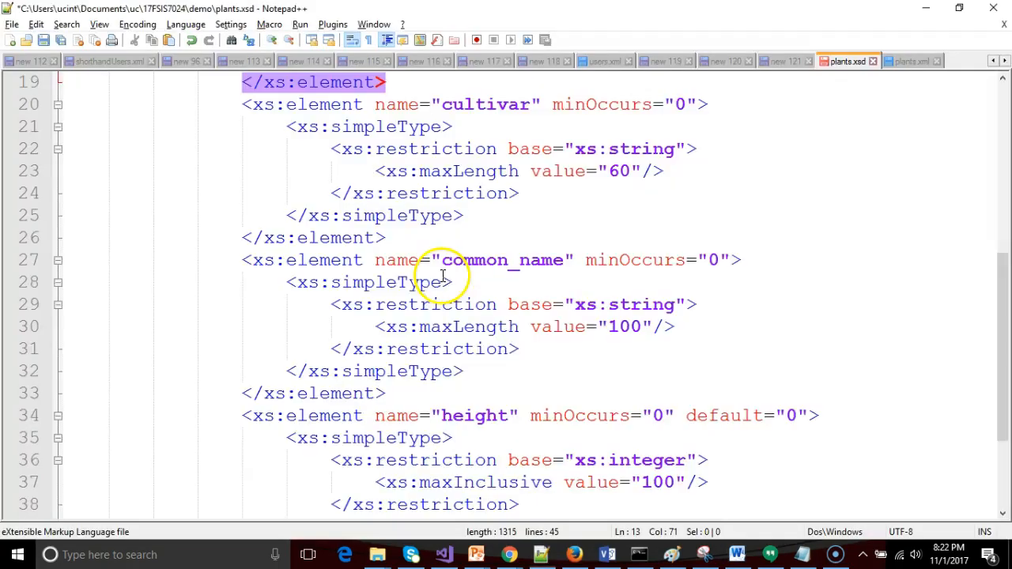
scroll(475, 316, "down", 2)
scroll(474, 332, "down", 1)
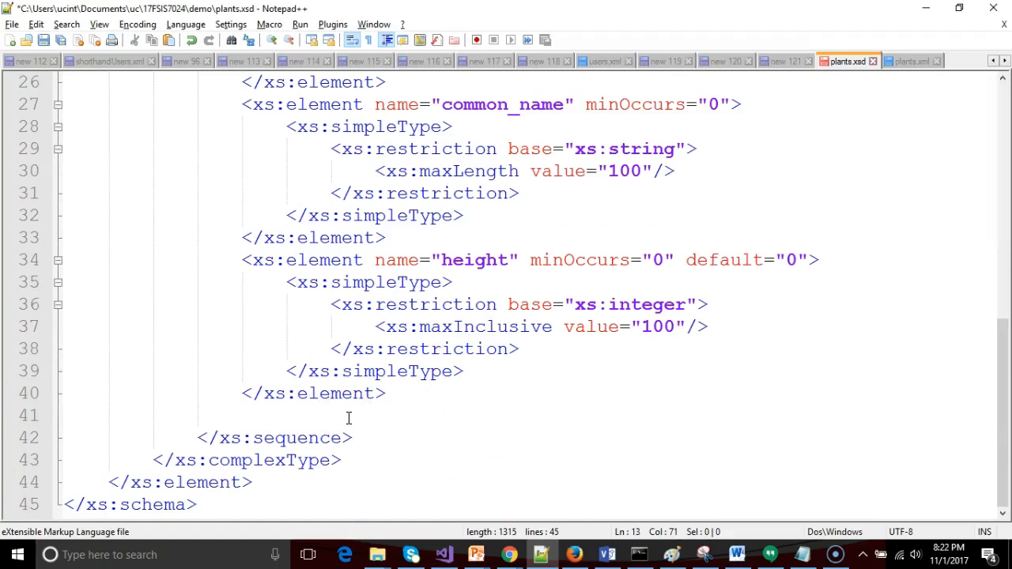
Add a begin_bloom_date element of type xs:date on line 41.
left_click(367, 417)
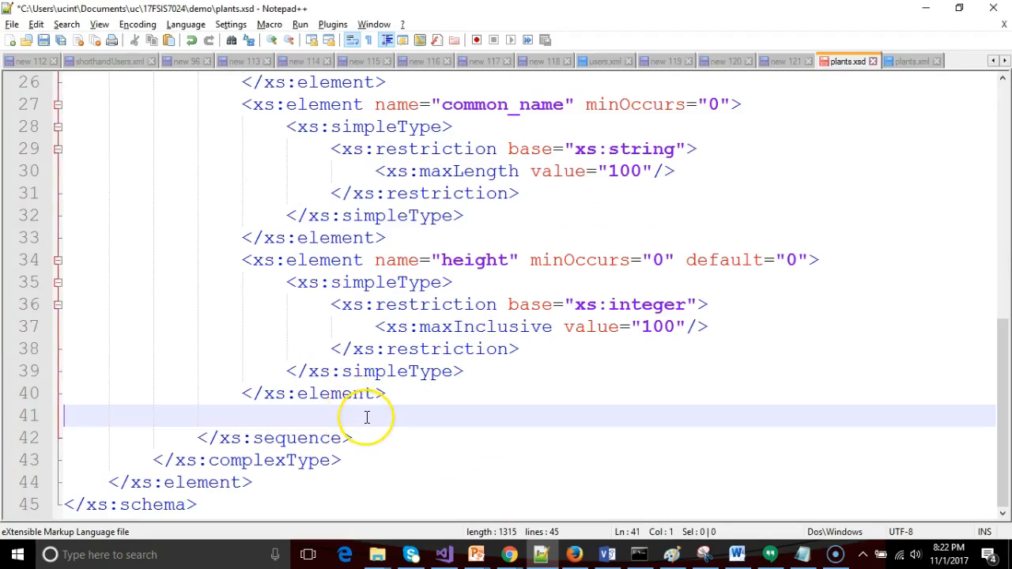
key("Tab")
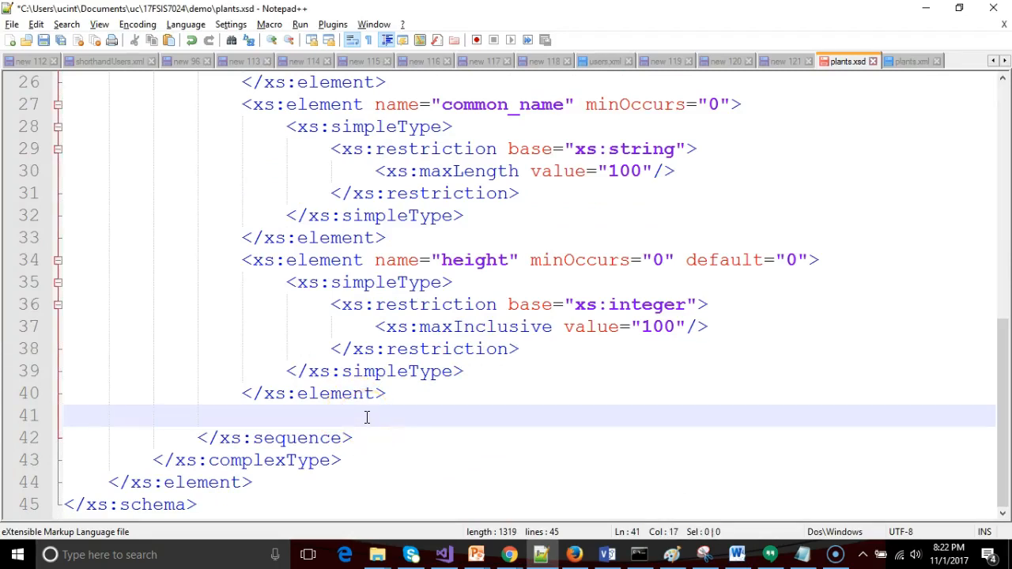
type("<xs:elemen")
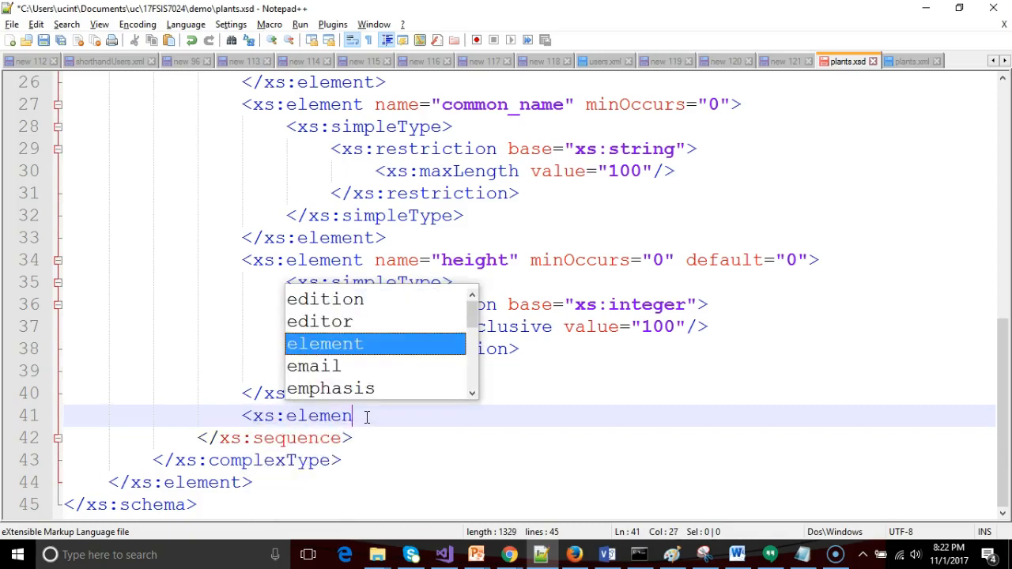
type("t name")
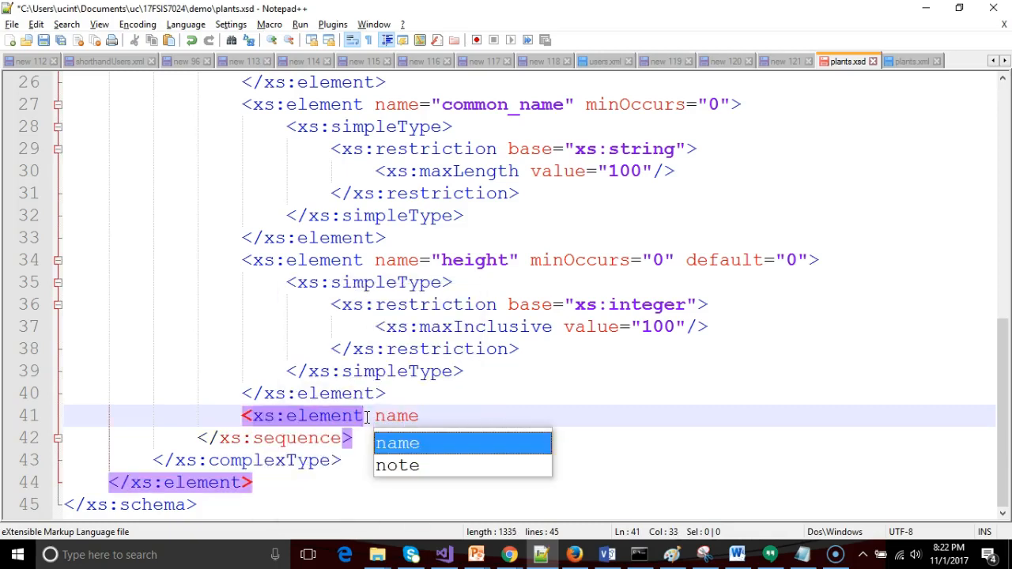
type("=\"begin")
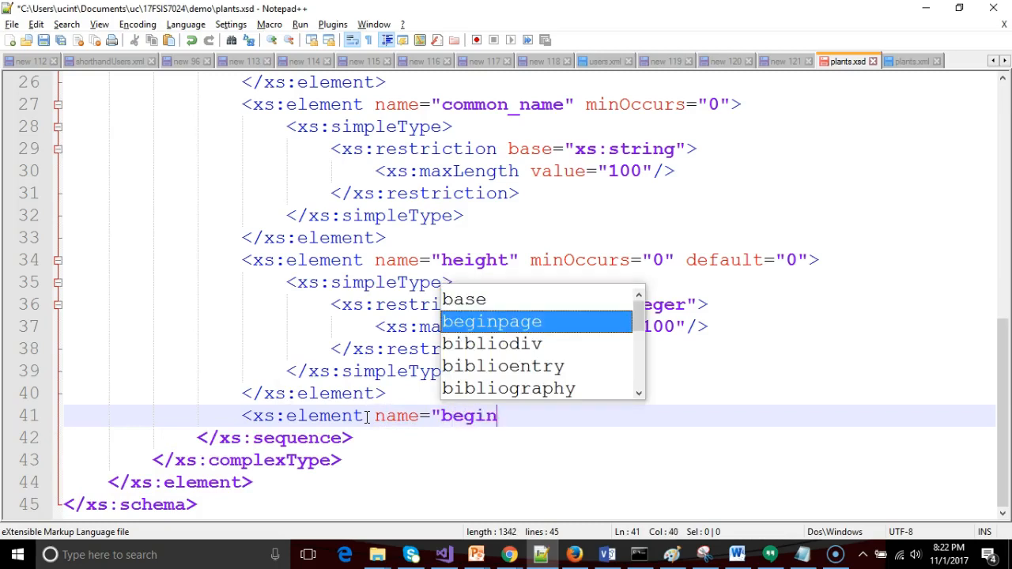
type("BloomDate")
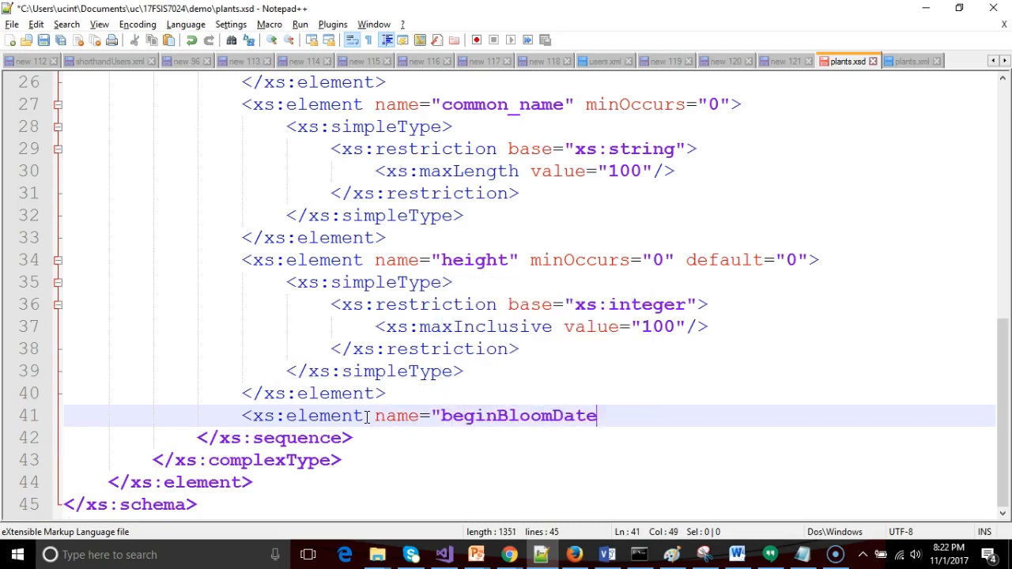
key("alt+Tab")
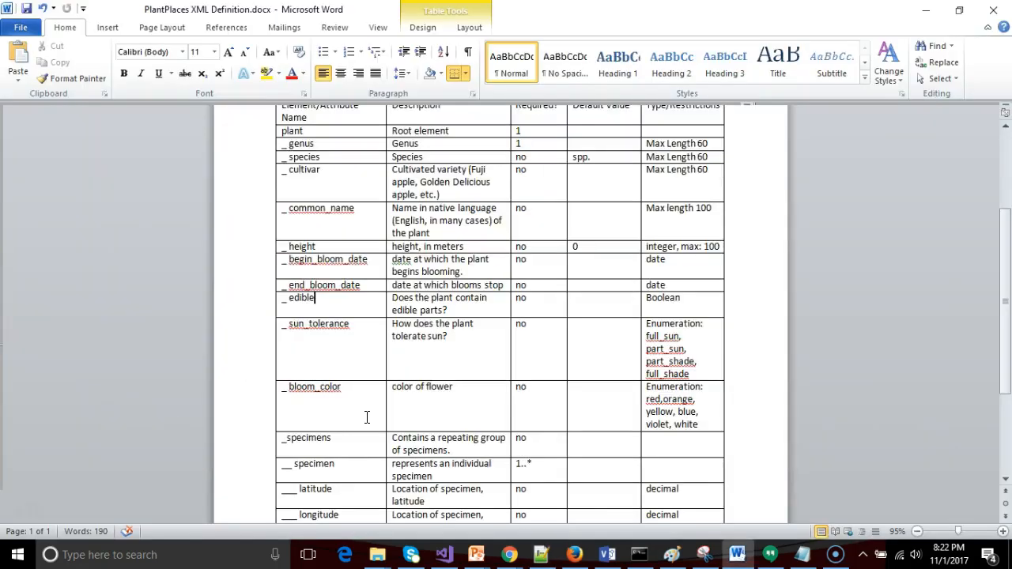
key("alt+Tab")
key("ctrl+shift+Left")
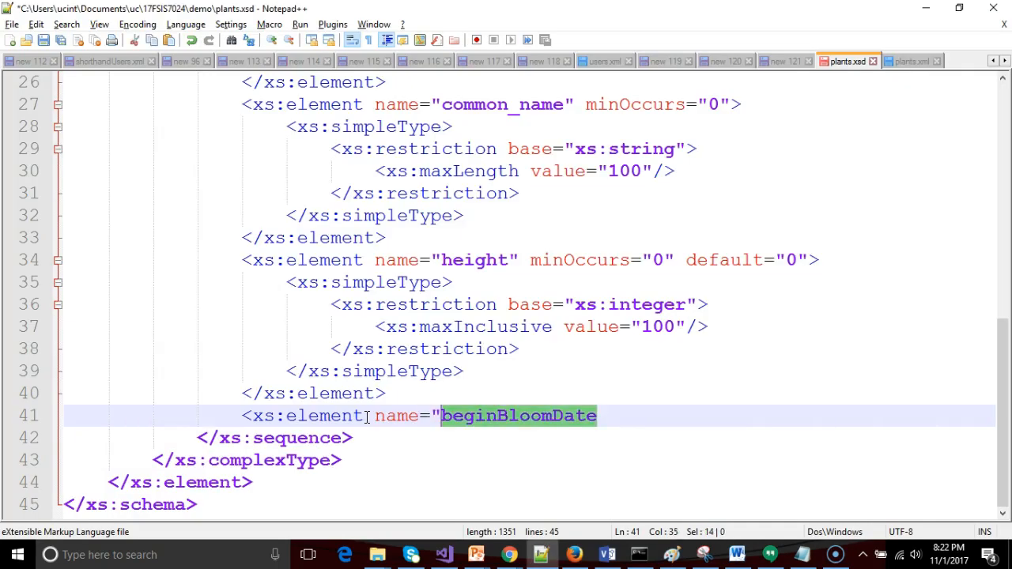
type("begin_bloom")
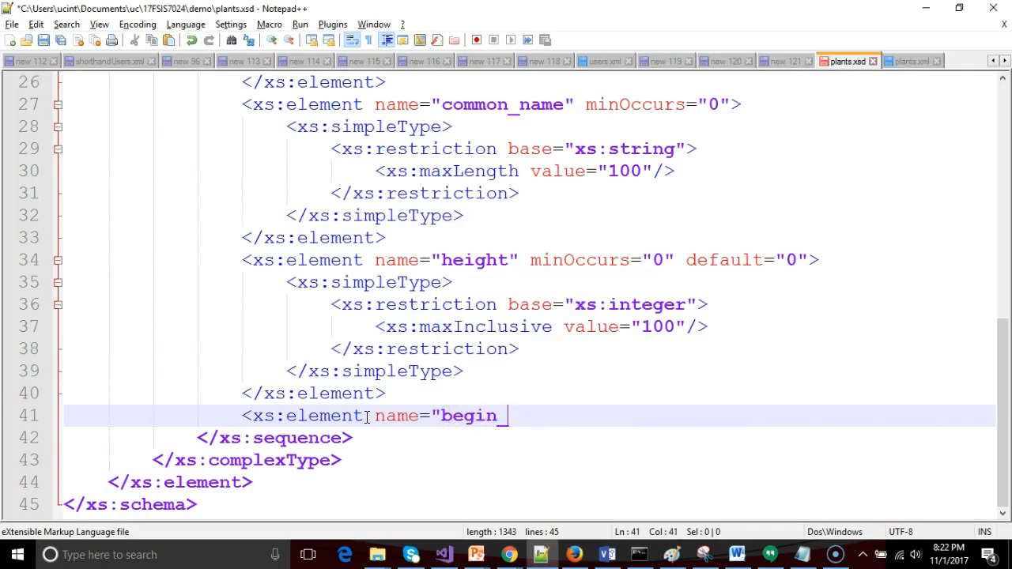
type("_)s")
key("BackSpace")
type("d")
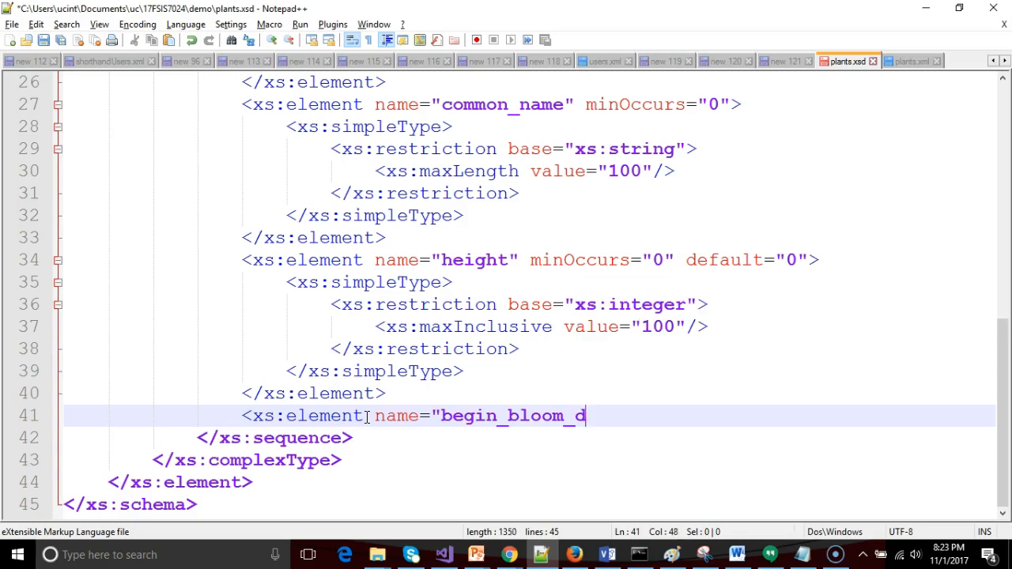
type("ate\">")
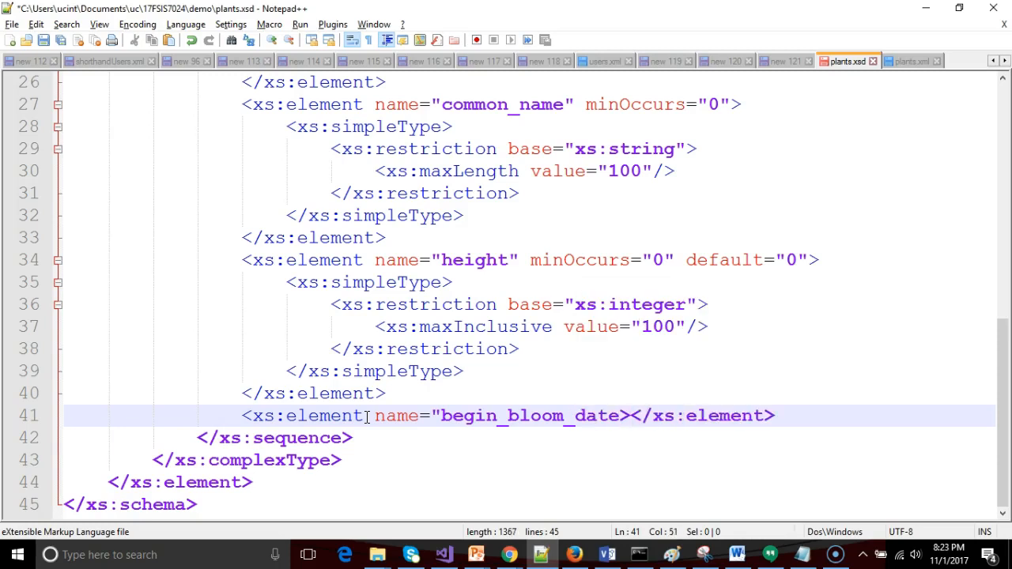
type("\"")
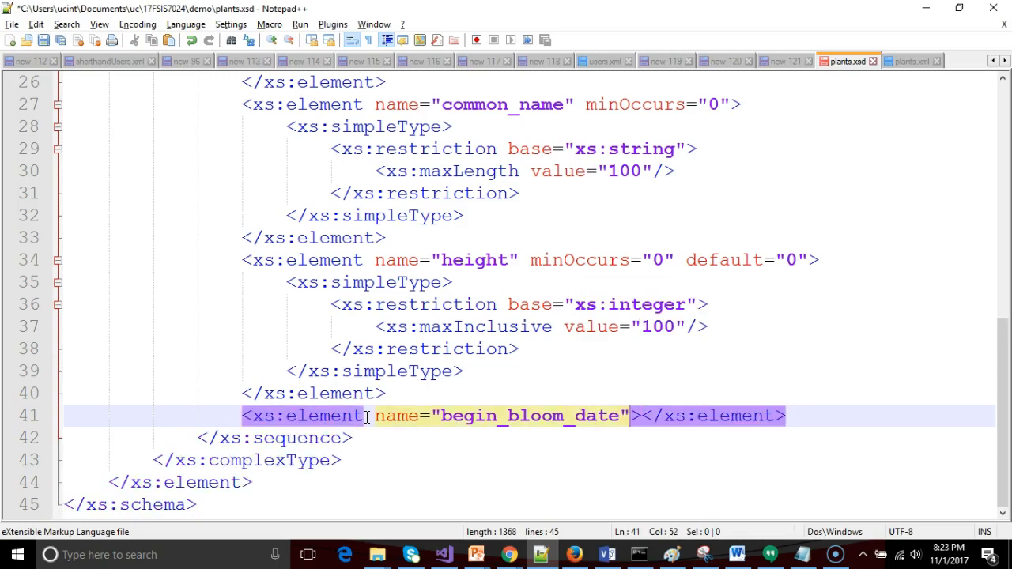
key("shift+End")
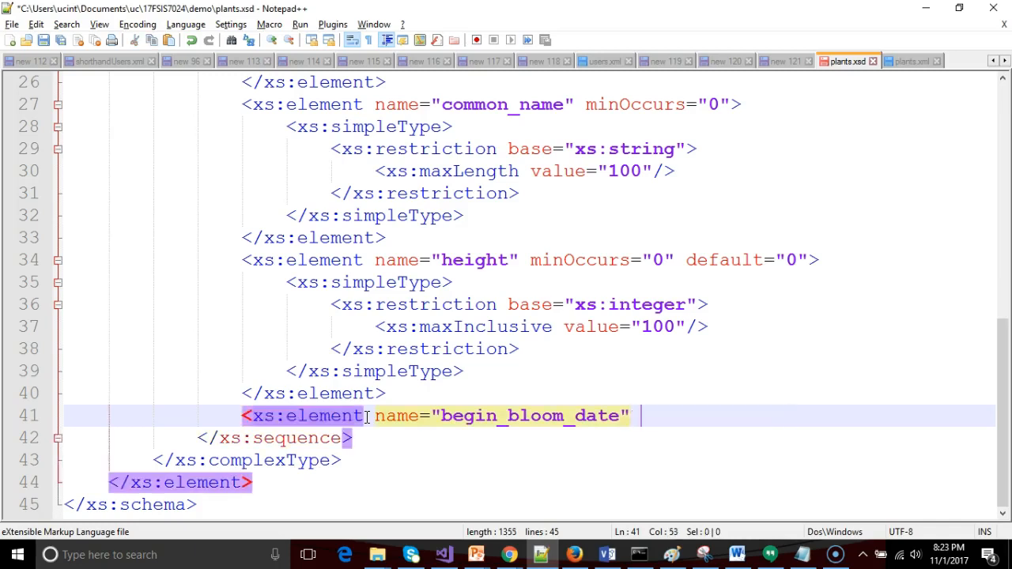
type("type=")
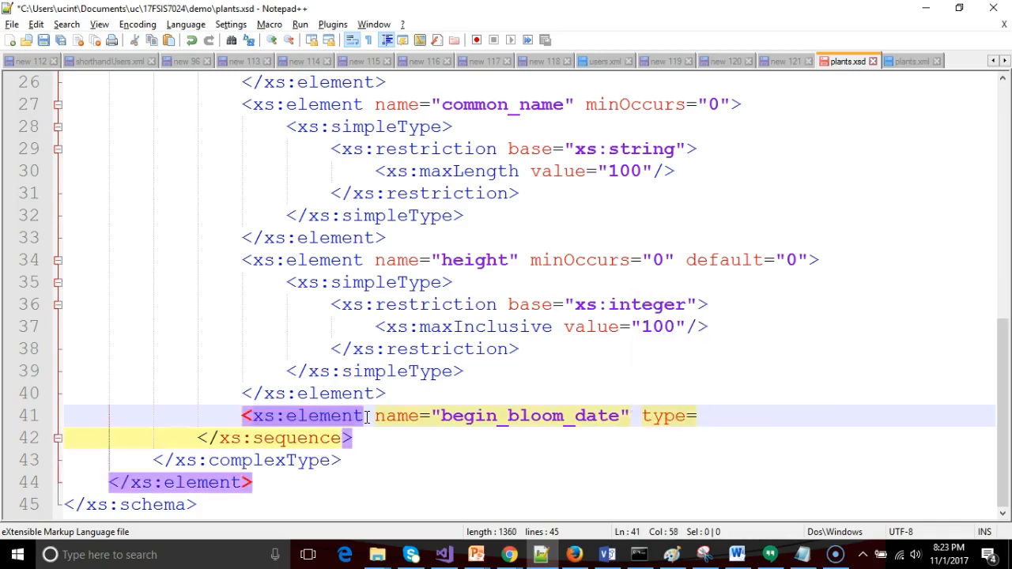
type("\"xs:dat")
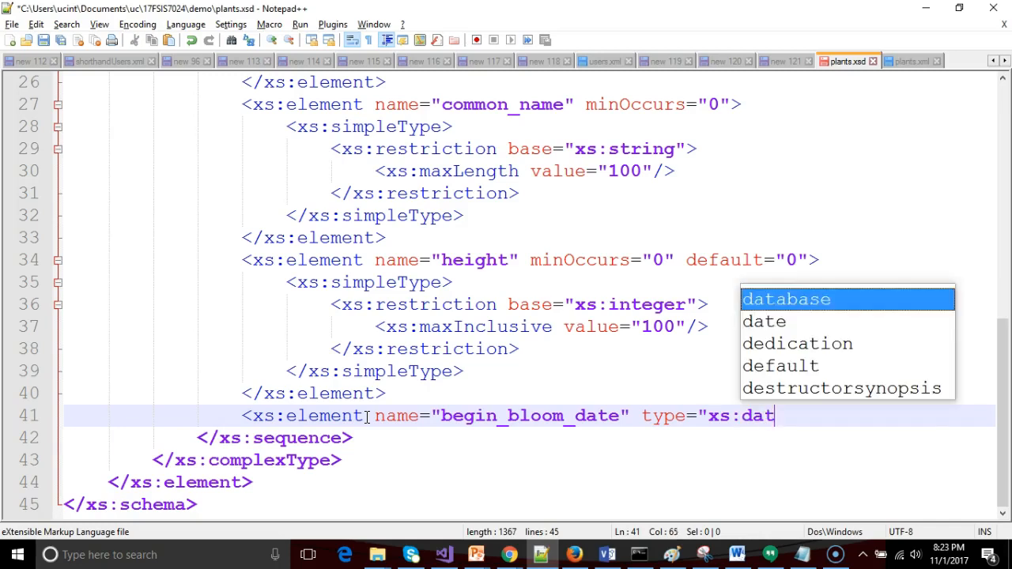
type("e\"/>")
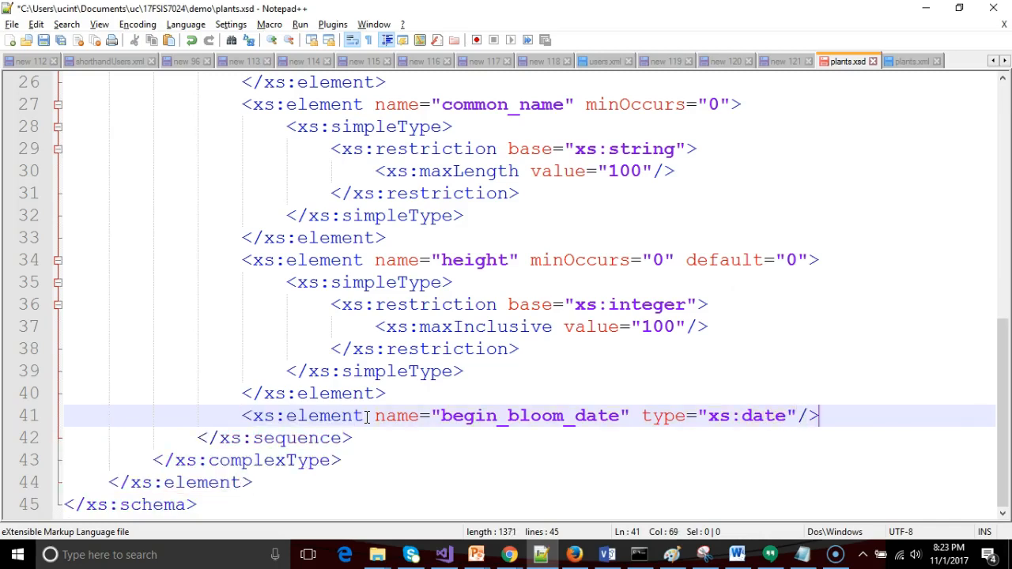
Duplicate the line as an end_bloom_date element and save the schema.
key("shift+Home")
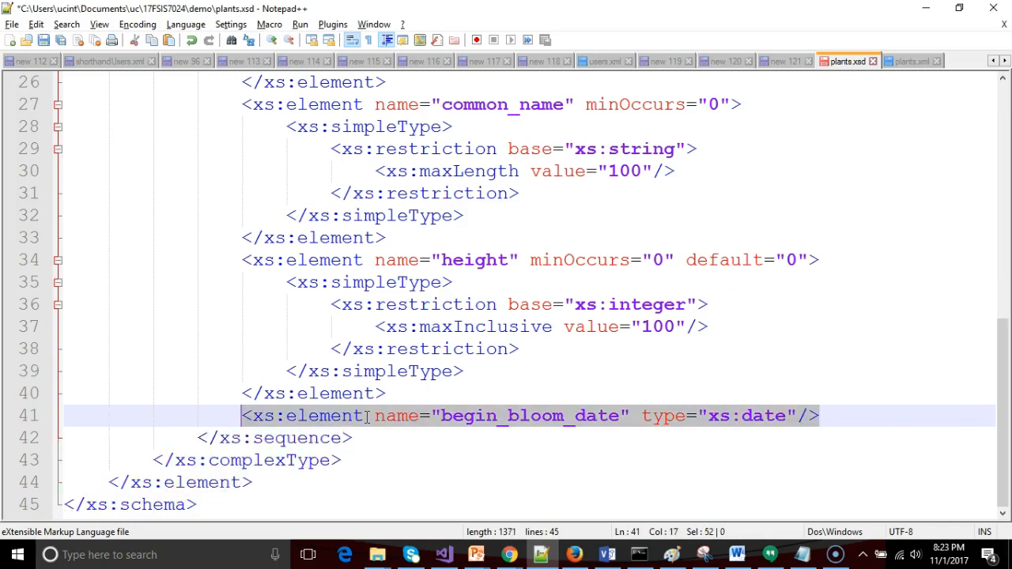
key("ctrl+c")
key("End")
key("Return")
key("ctrl+v")
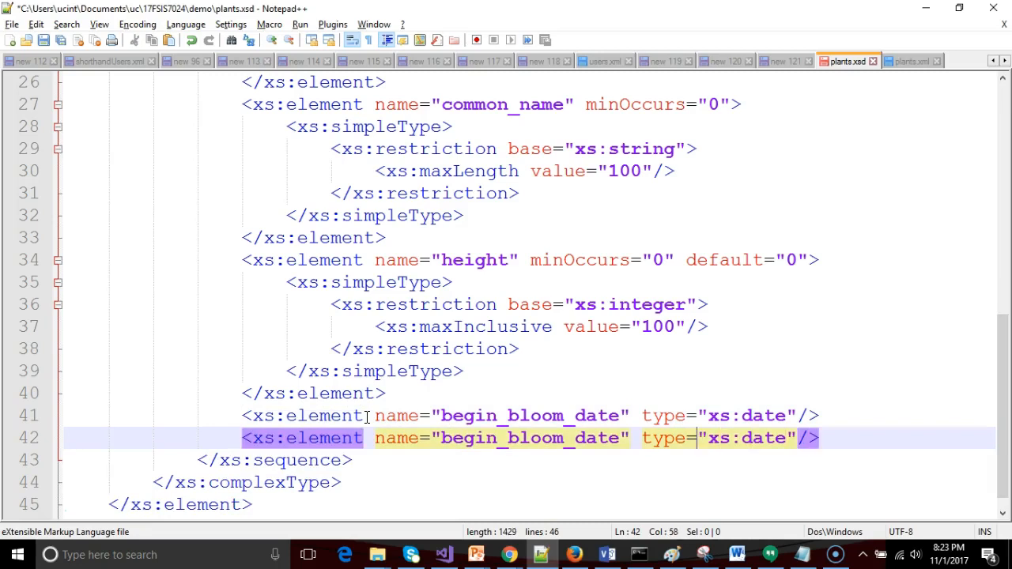
key("Right")
key("ctrl+shift+Left")
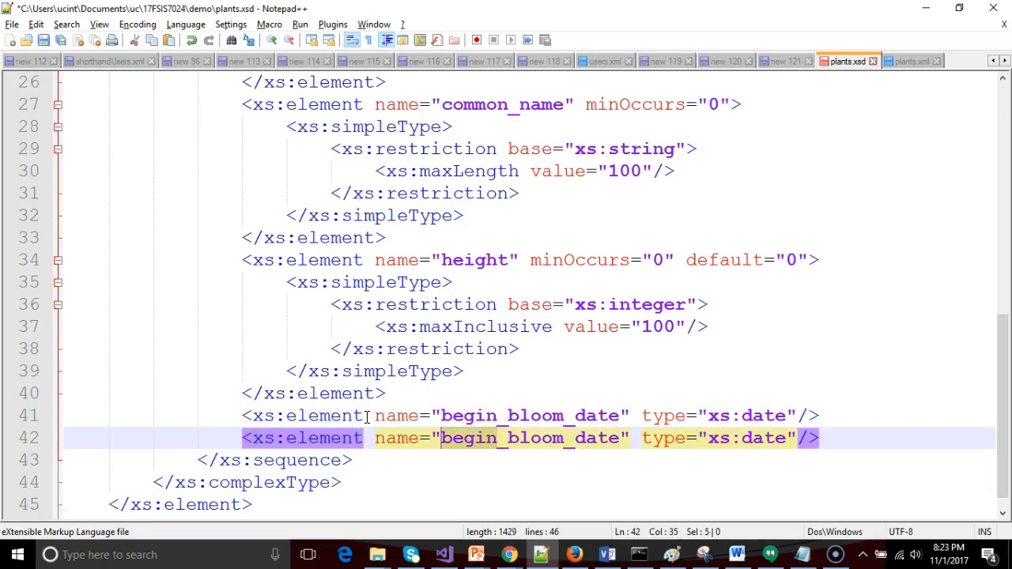
type("end")
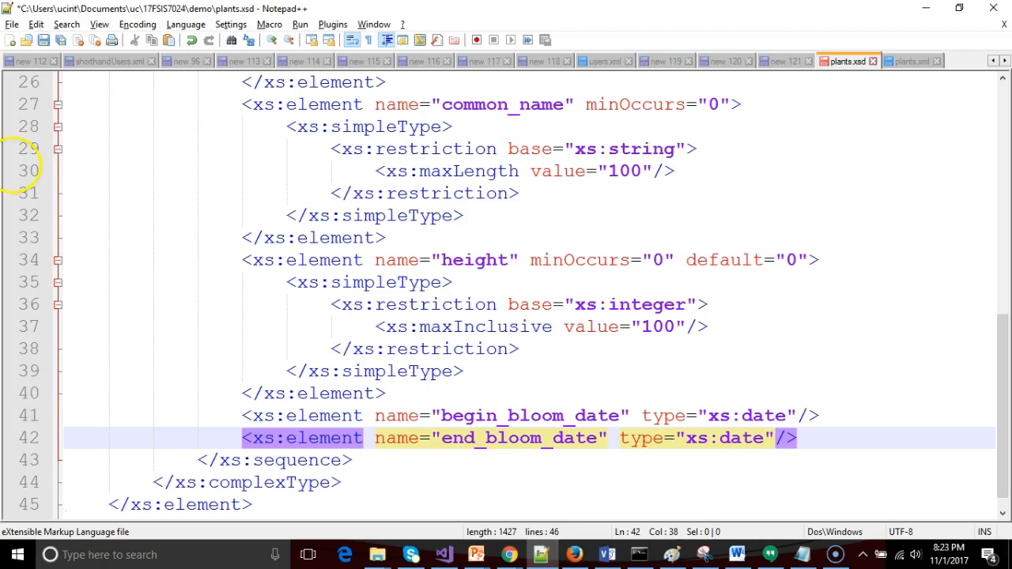
left_click(44, 39)
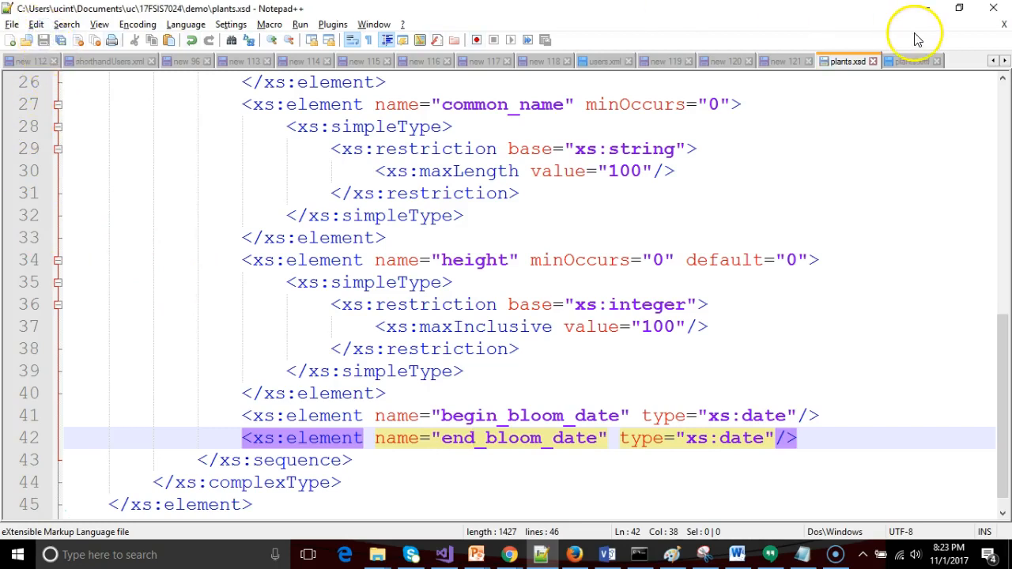
Validate plants.xml via XML Tools, which reports begin_bloom_date missing.
left_click(913, 61)
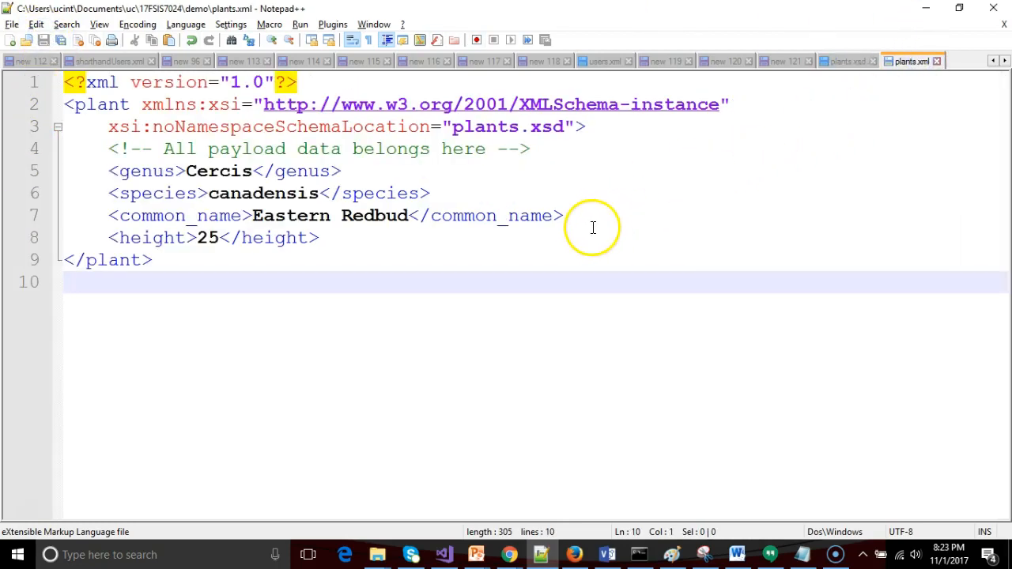
left_click(333, 24)
left_click(360, 106)
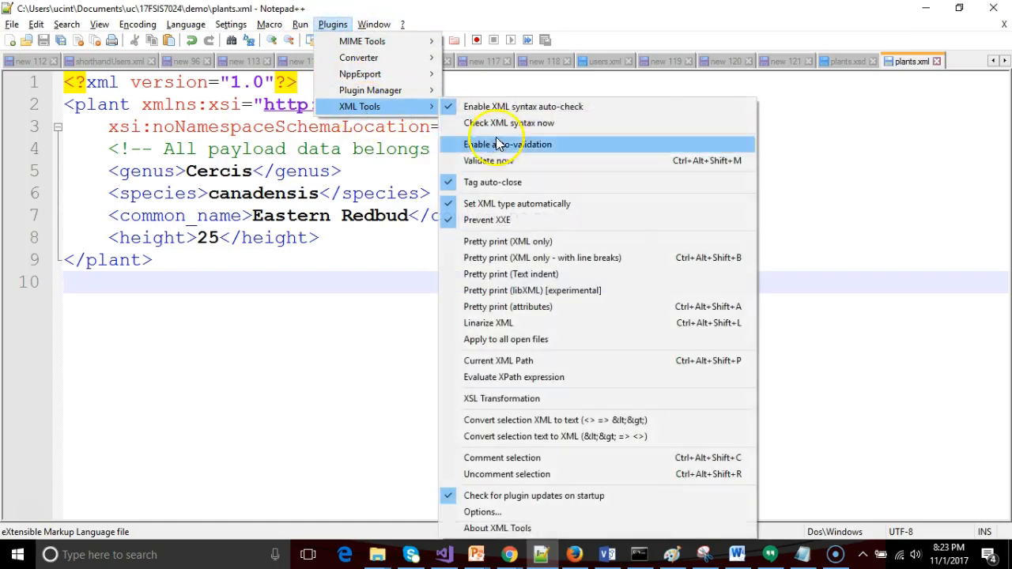
left_click(514, 162)
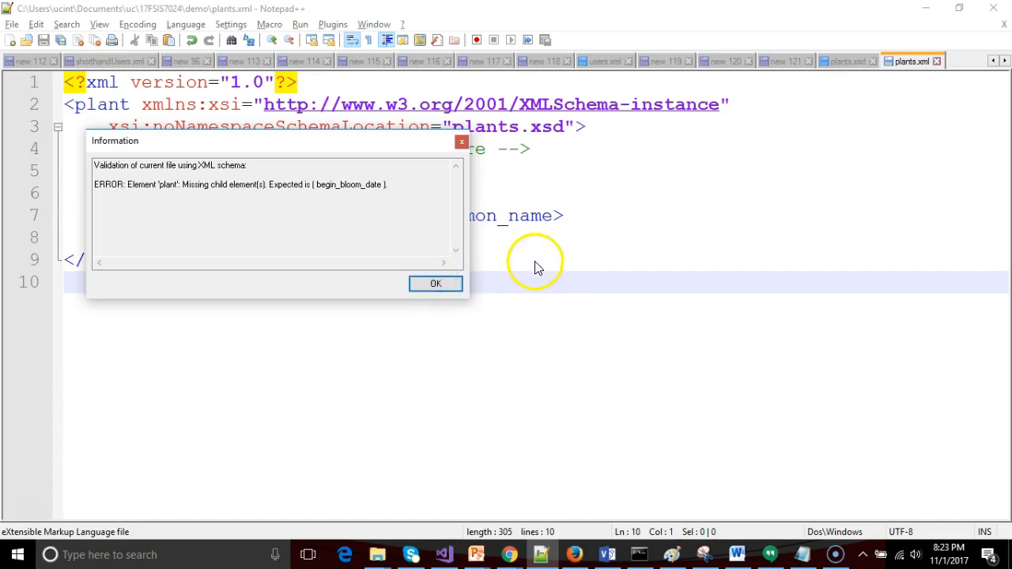
Copy minOccurs="0" from height onto both bloom date elements.
left_click(435, 283)
left_click(848, 61)
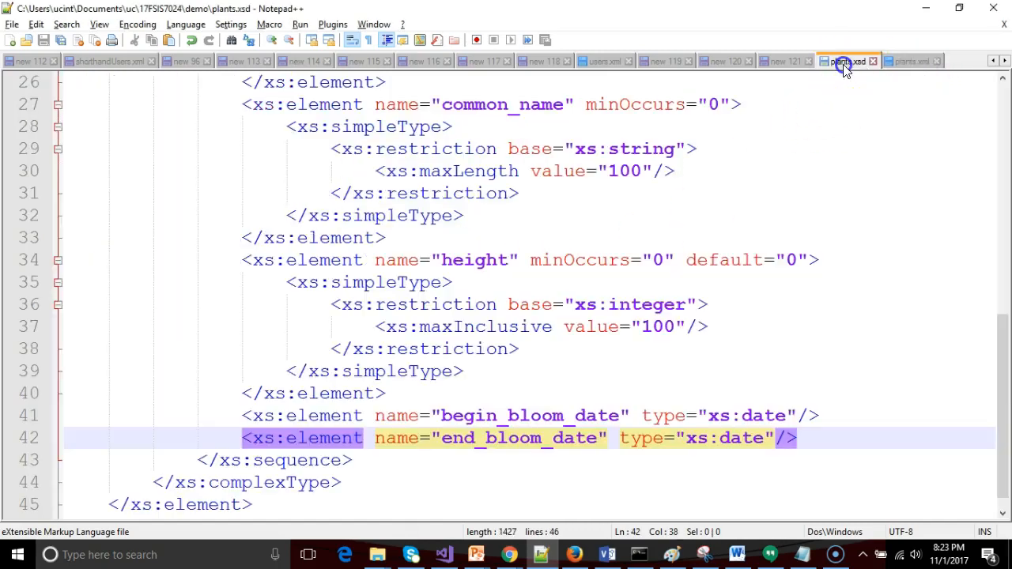
scroll(707, 366, "up", 1)
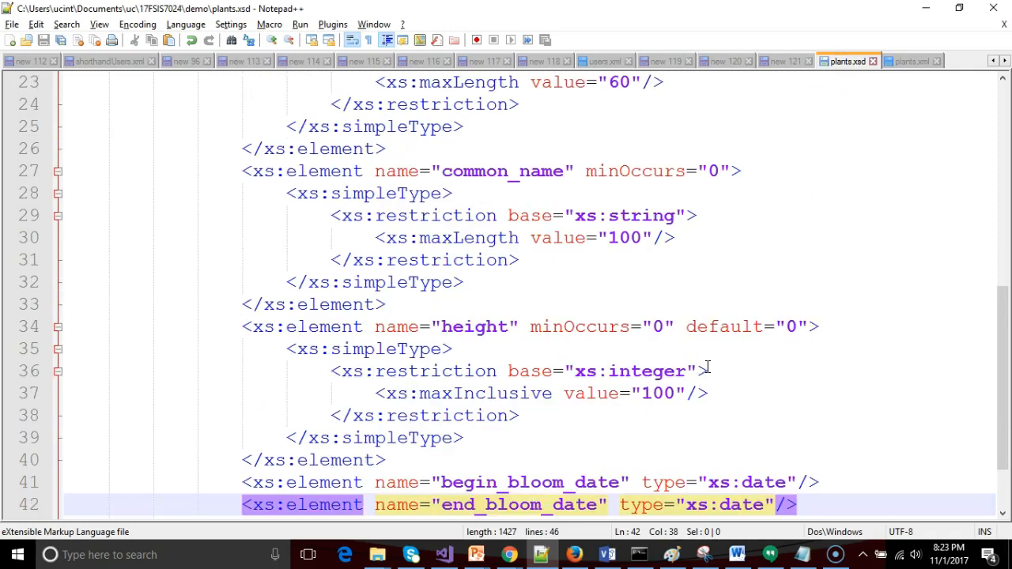
double_click(659, 327)
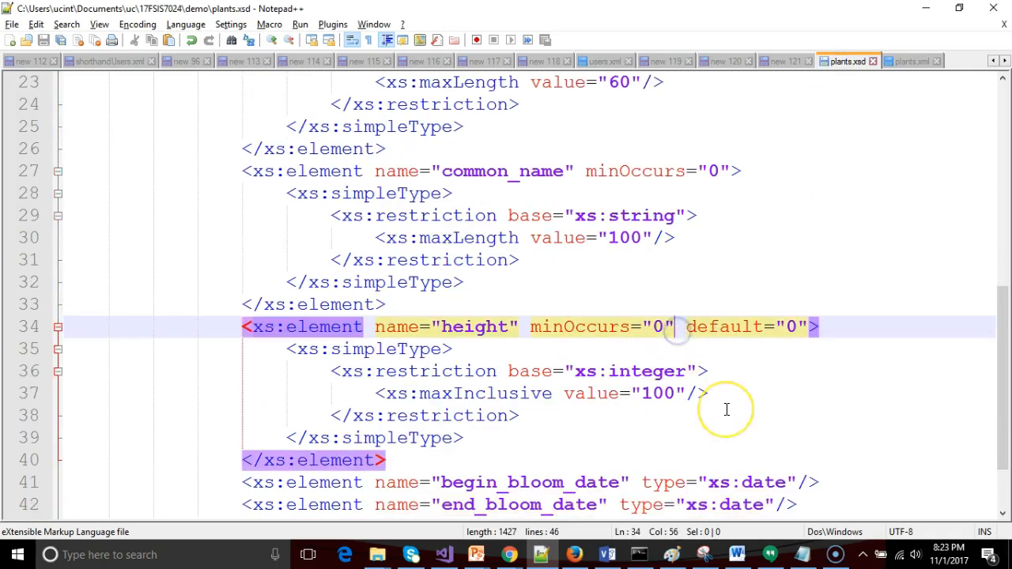
key("ctrl+shift+Left")
key("ctrl+shift+Left")
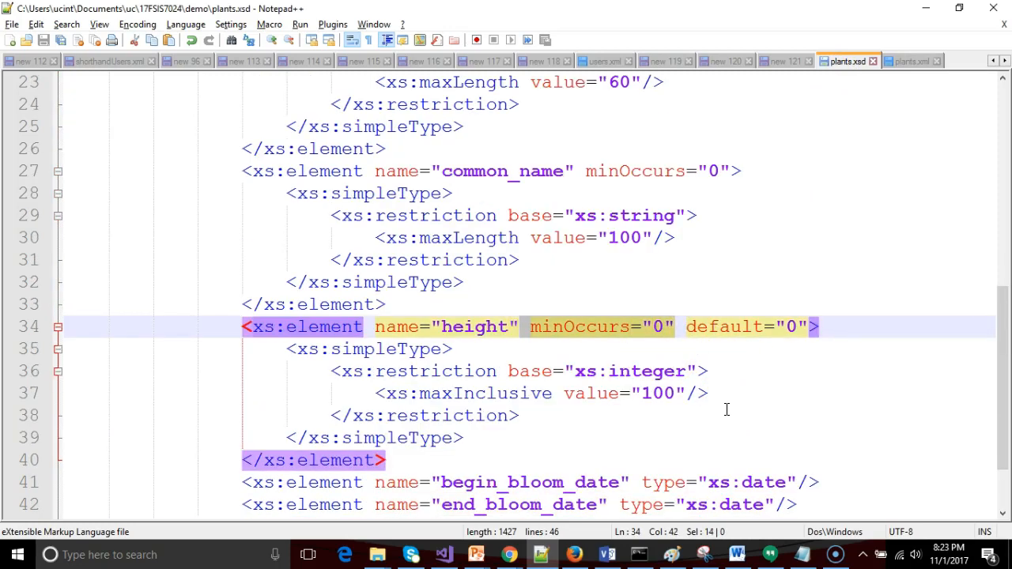
left_click(806, 483)
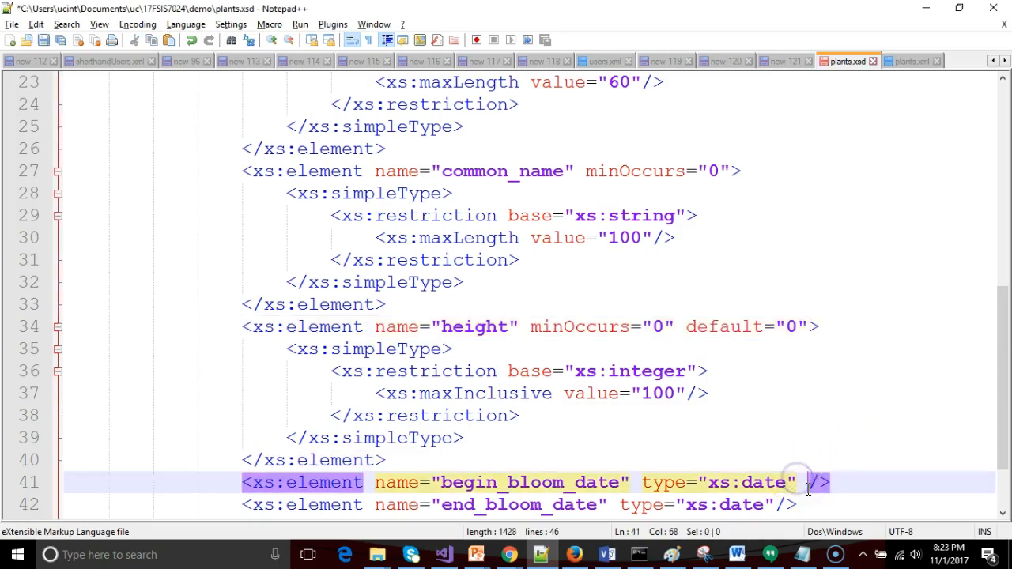
key("ctrl+v")
scroll(791, 442, "down", 1)
left_click(771, 415)
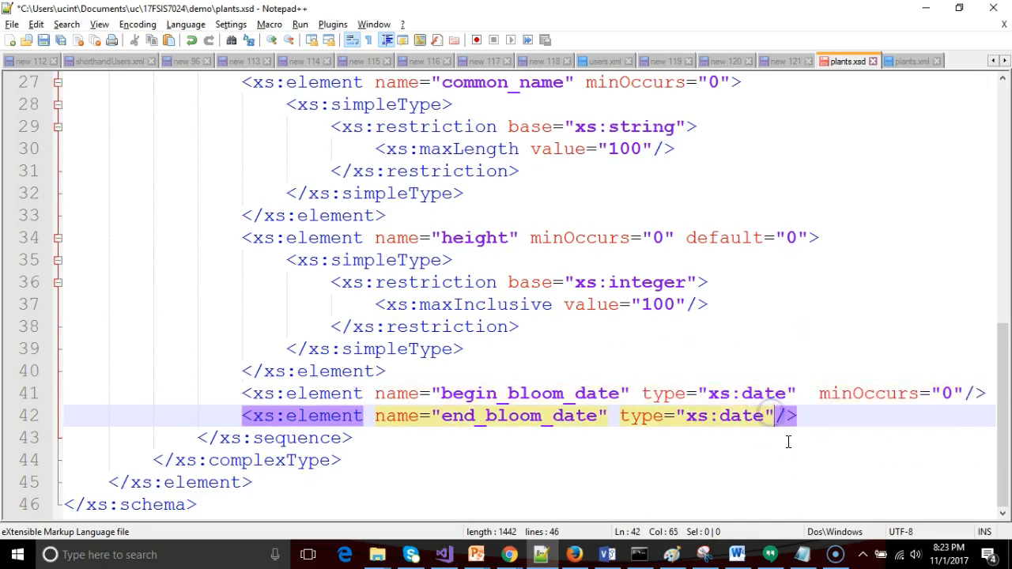
key("ctrl+v")
Fix the spacing and a mistaken 1 value in minOccurs, then save the schema.
left_click(815, 393)
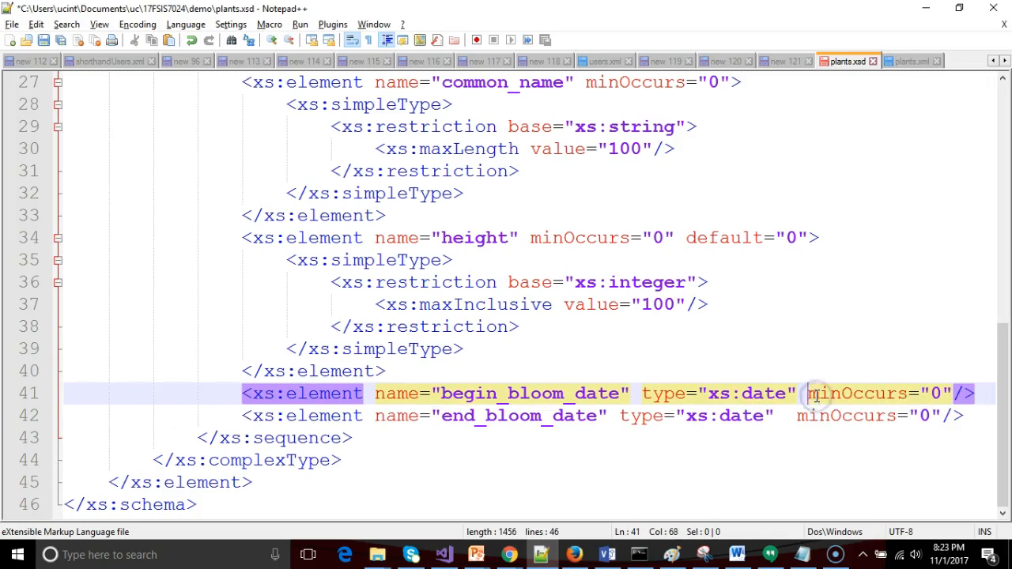
key("Down")
key("BackSpace")
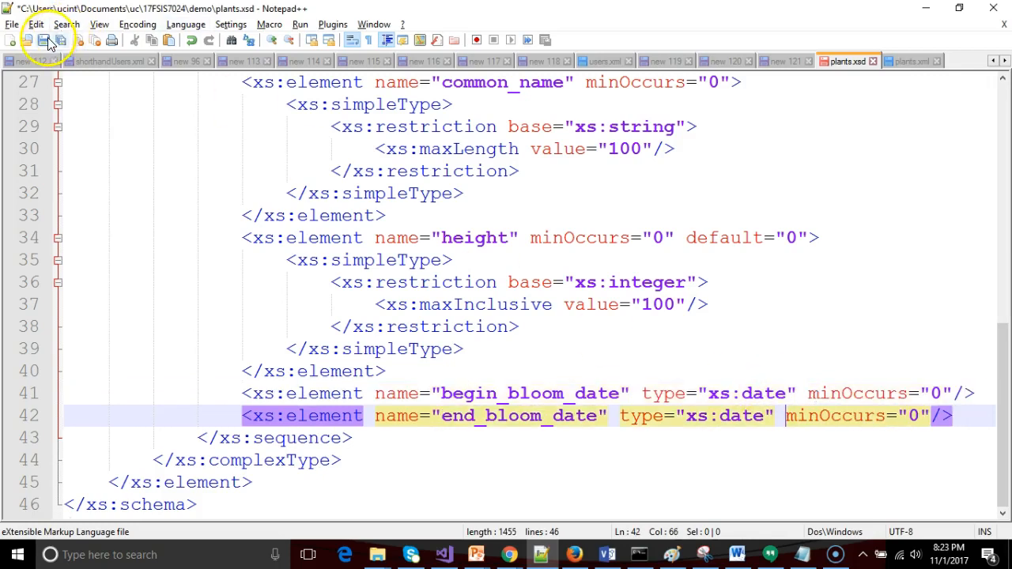
left_click(44, 40)
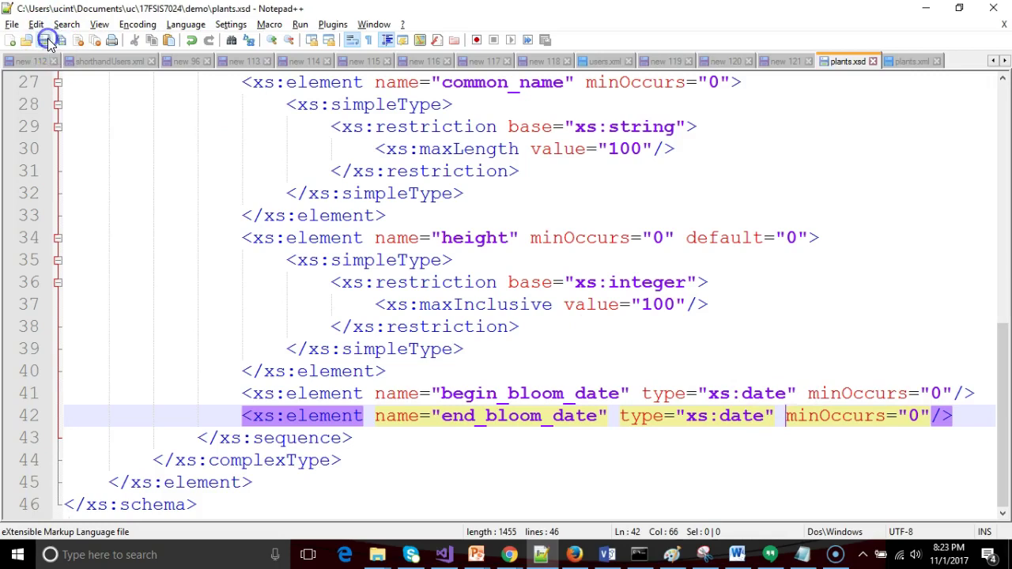
double_click(936, 393)
type("1")
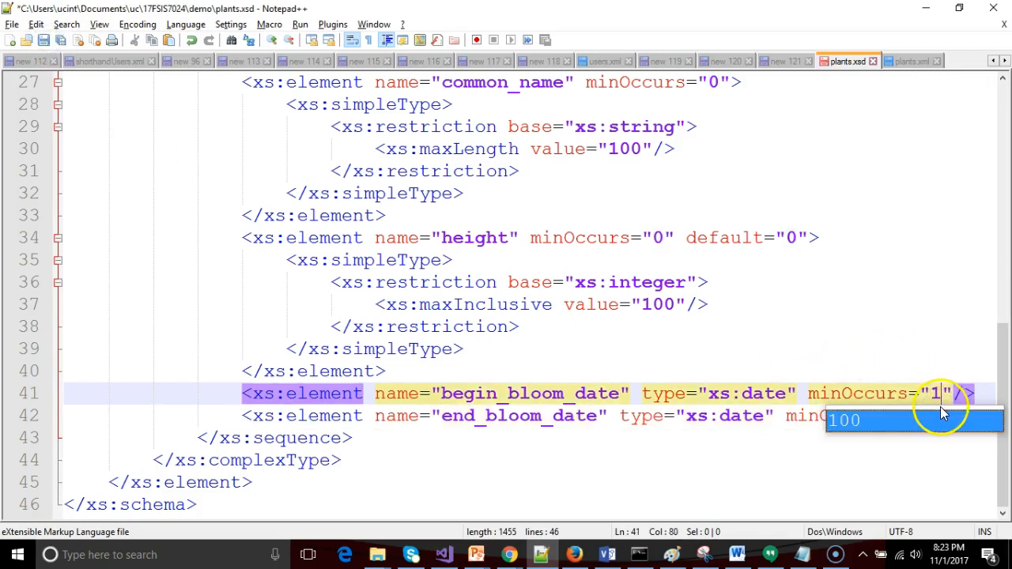
key("BackSpace")
type("0")
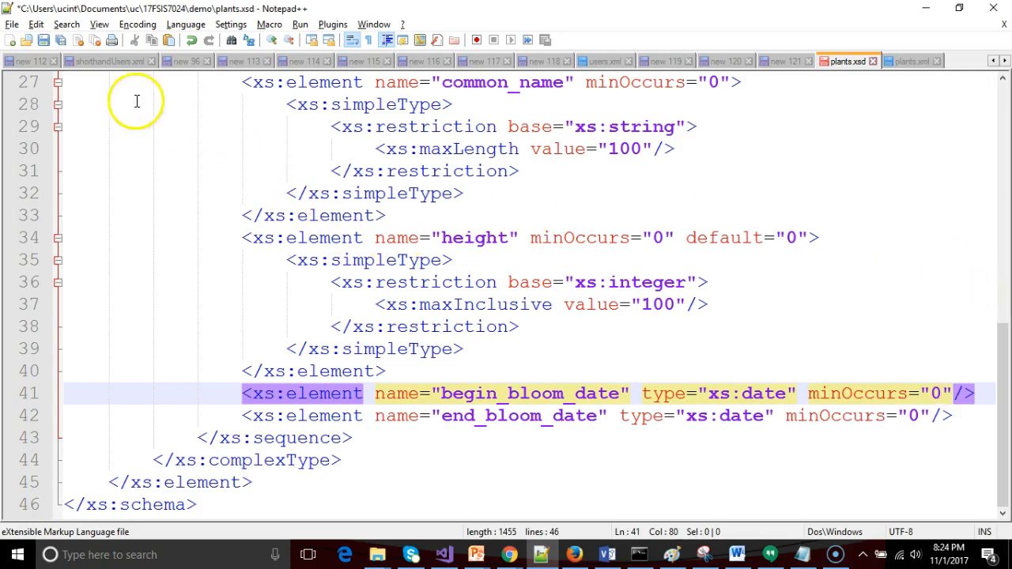
left_click(44, 41)
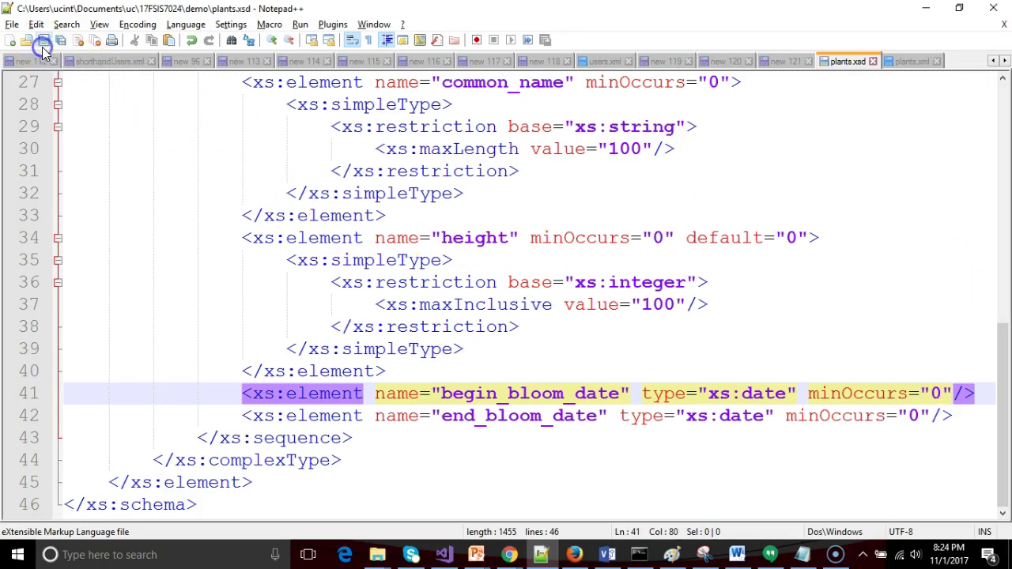
Validate plants.xml against the updated schema, now reported valid.
left_click(909, 61)
left_click(333, 24)
mouse_move(359, 106)
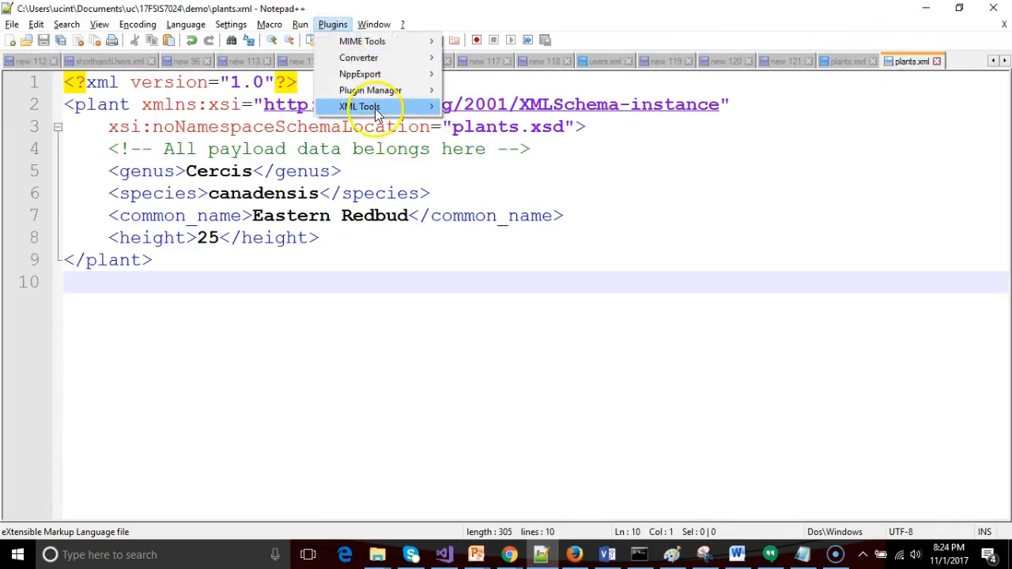
left_click(487, 160)
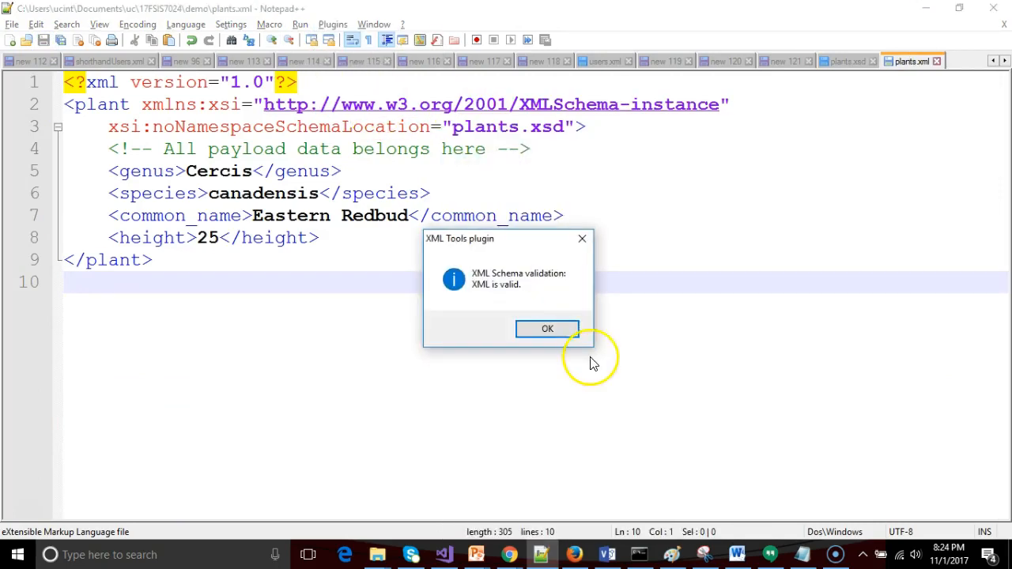
left_click(548, 329)
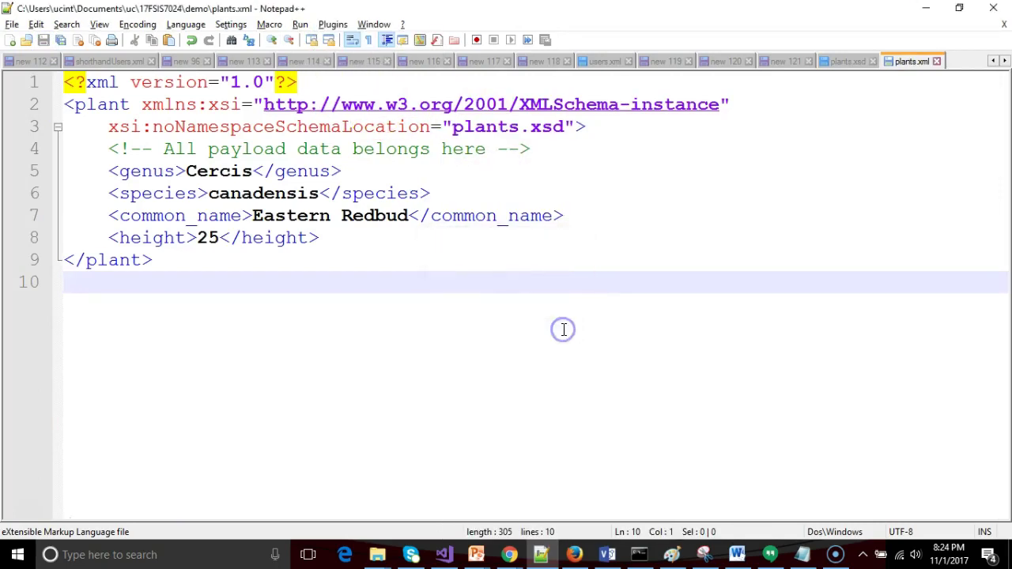
Select the begin_bloom_date element name in plants.xsd for reuse.
left_click(848, 61)
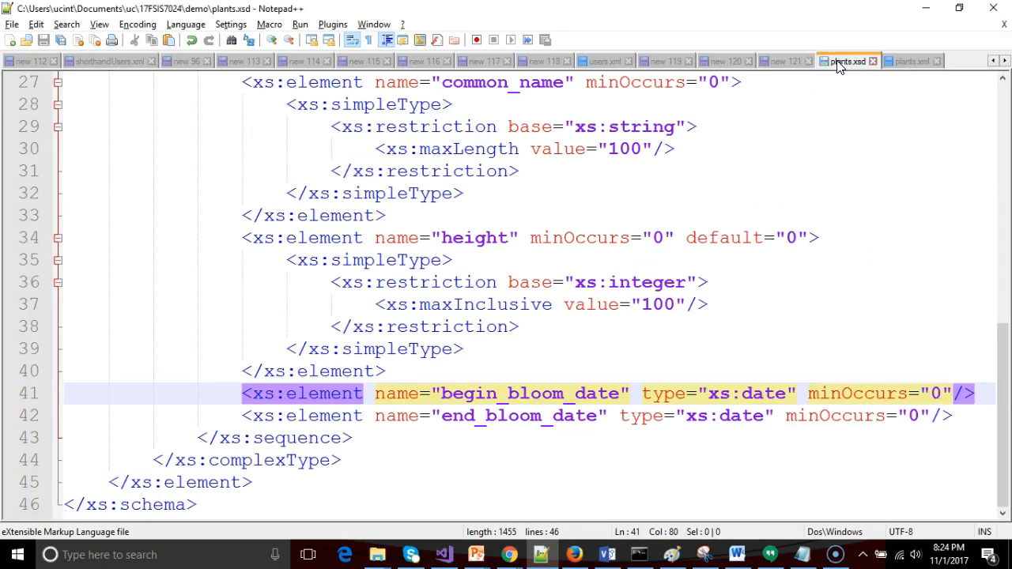
scroll(711, 197, "up", 1)
scroll(680, 178, "up", 1)
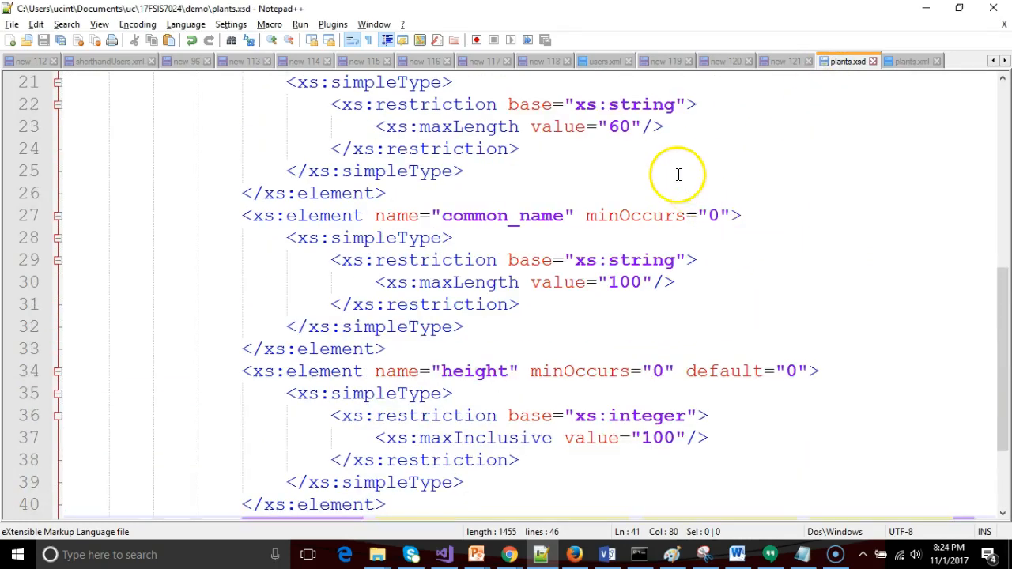
scroll(786, 358, "down", 2)
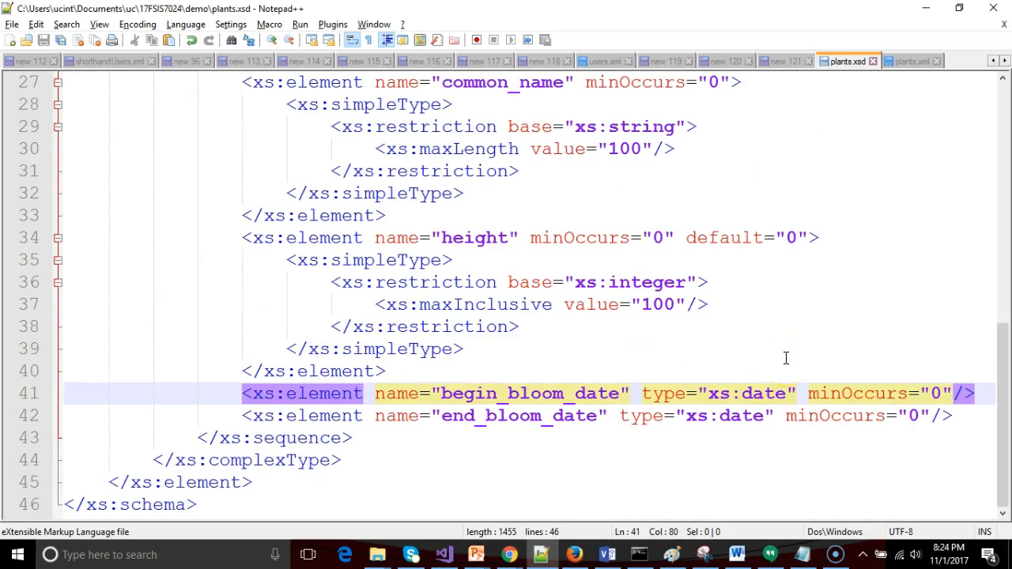
double_click(617, 393)
key("shift+Right")
key("shift+Right")
key("ctrl+c")
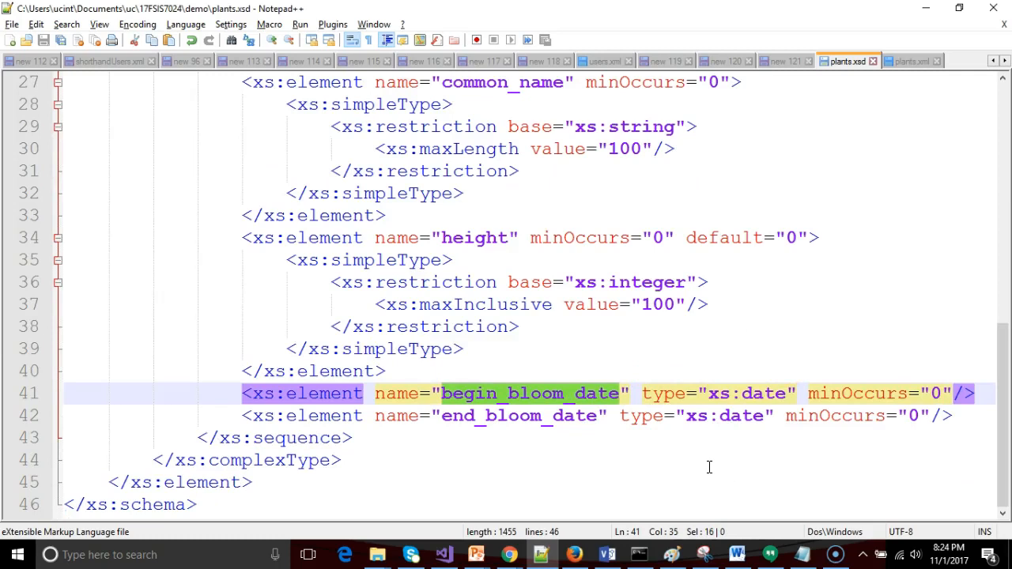
Add a begin_bloom_date entry of 2017-05-15 after the height line in plants.xml.
left_click(912, 61)
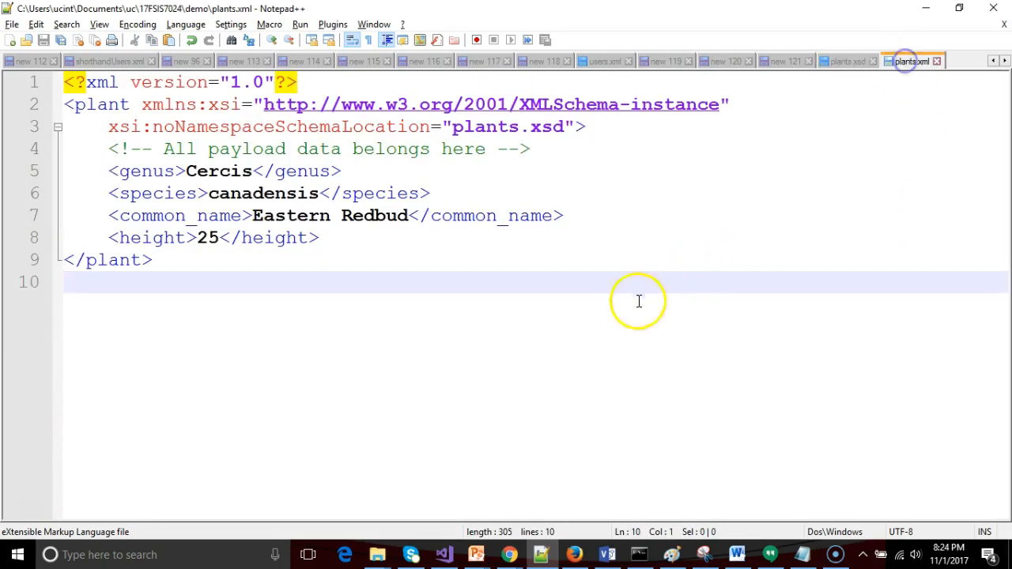
left_click(396, 237)
key("Return")
type("<")
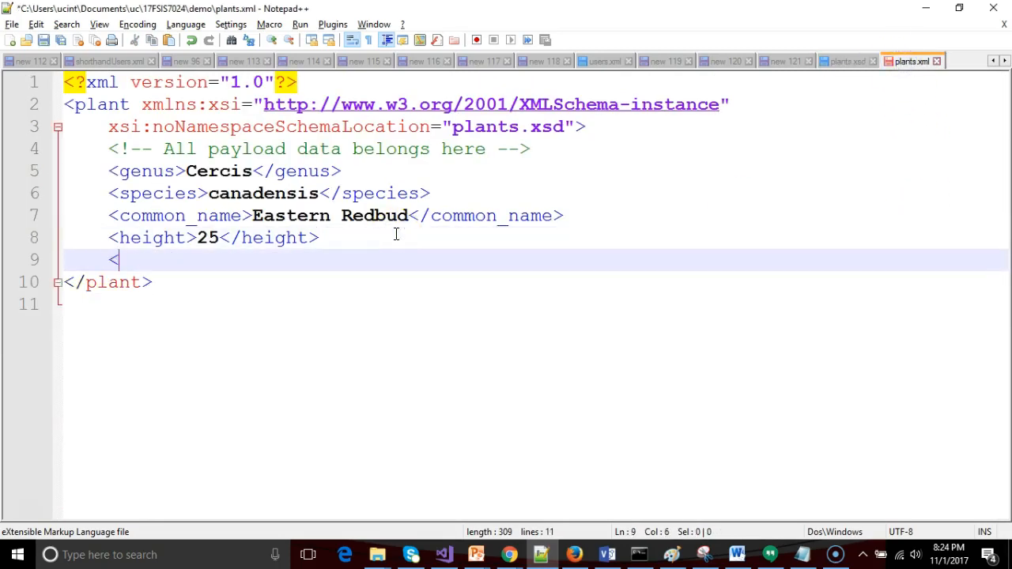
key("ctrl+v")
type(">")
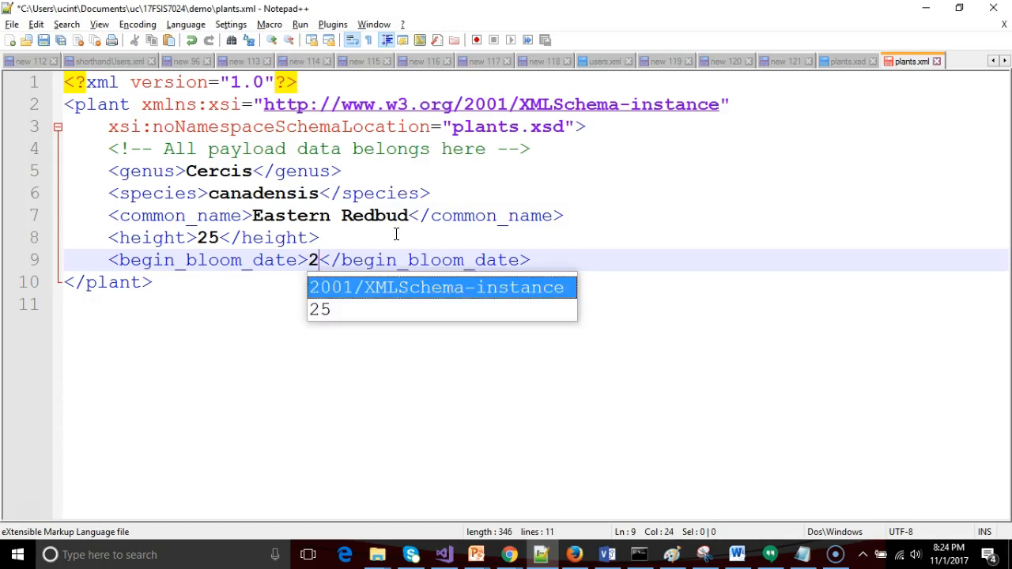
type("017-")
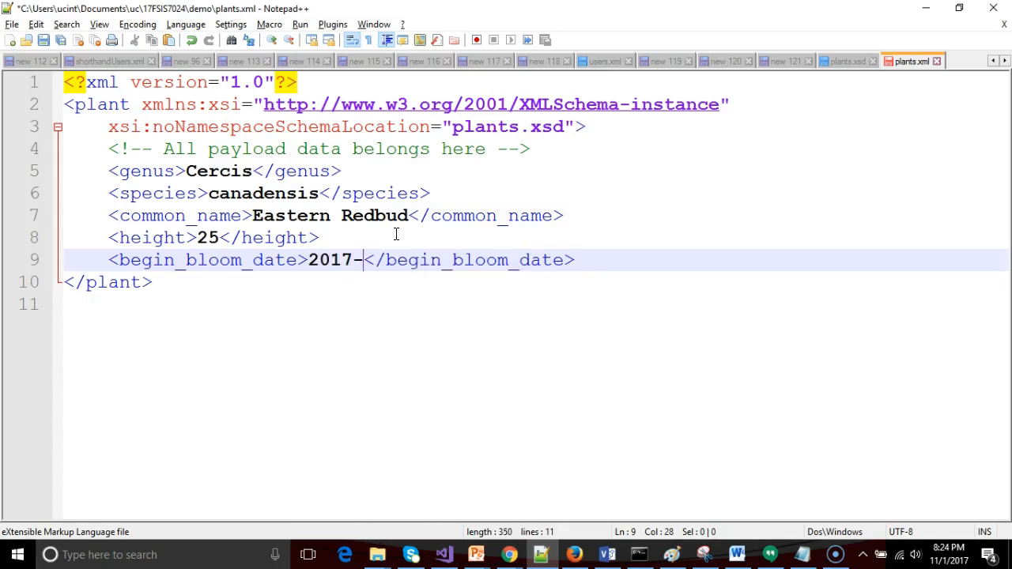
type("05-")
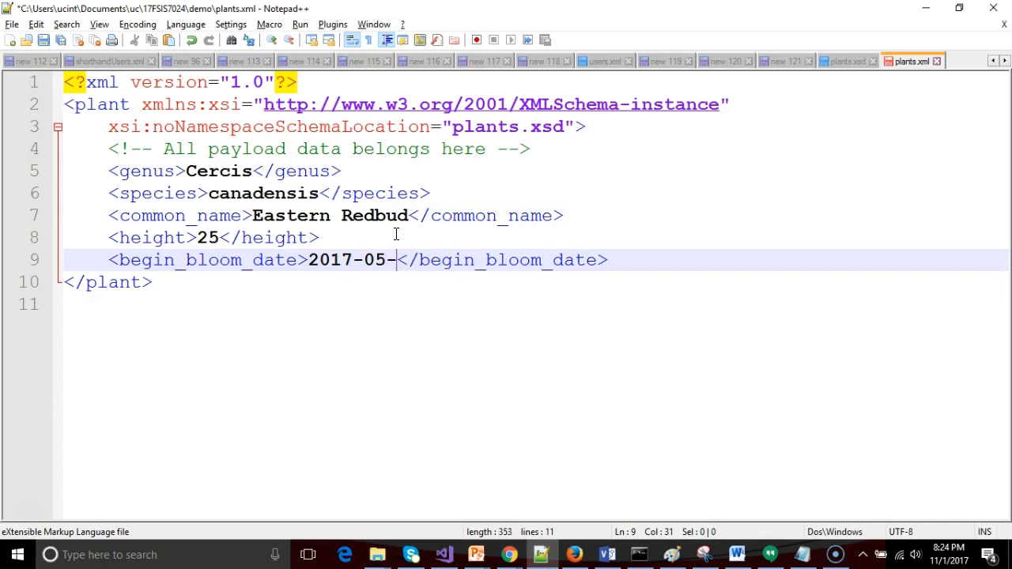
type("15")
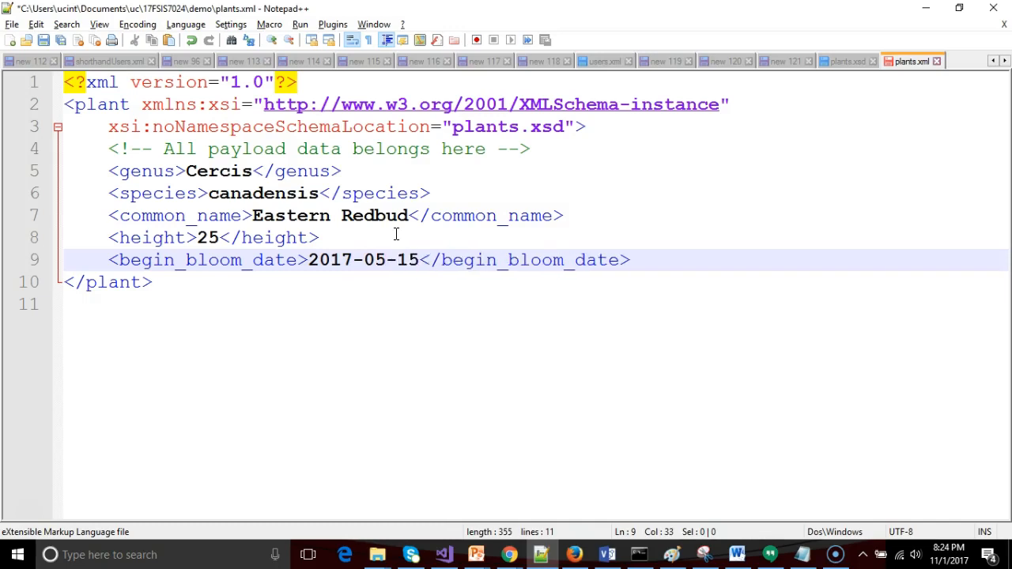
Duplicate the bloom date line, change its day to 25 and line 9's month to 03.
key("shift+End")
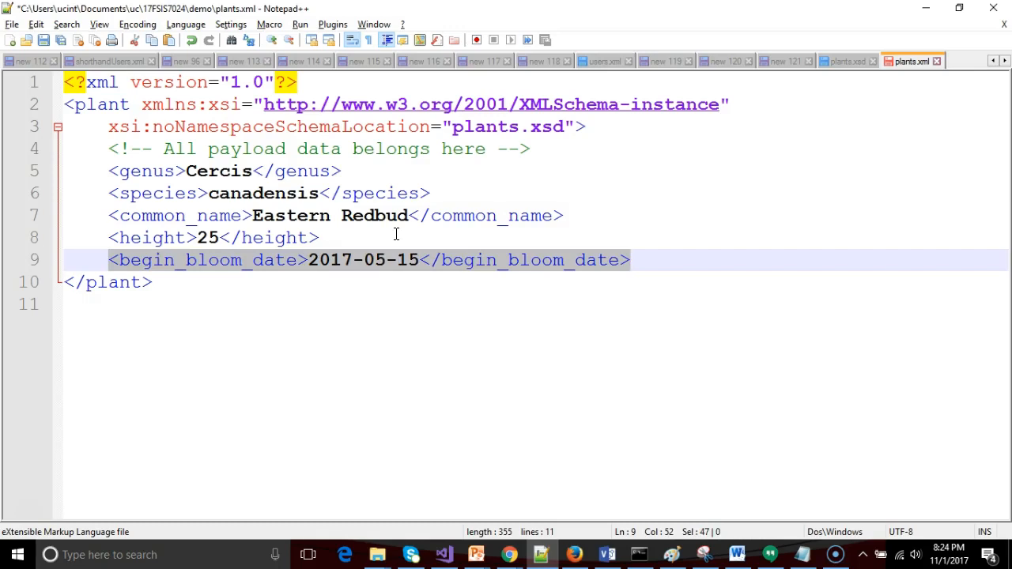
key("ctrl+c")
key("End")
key("Return")
key("ctrl+v")
key("Left")
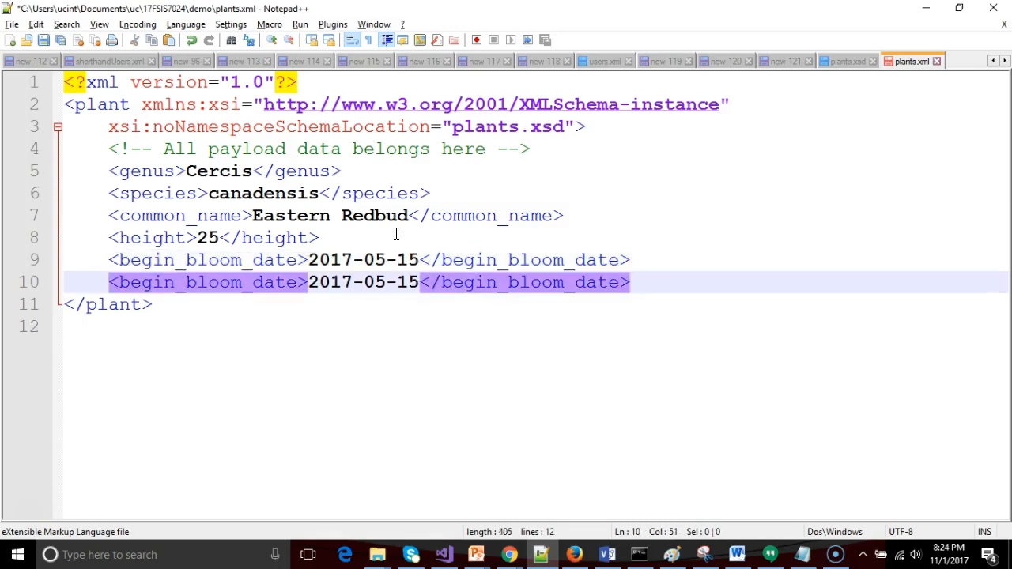
key("ctrl+Left")
key("ctrl+Left")
key("ctrl+Left")
key("Up")
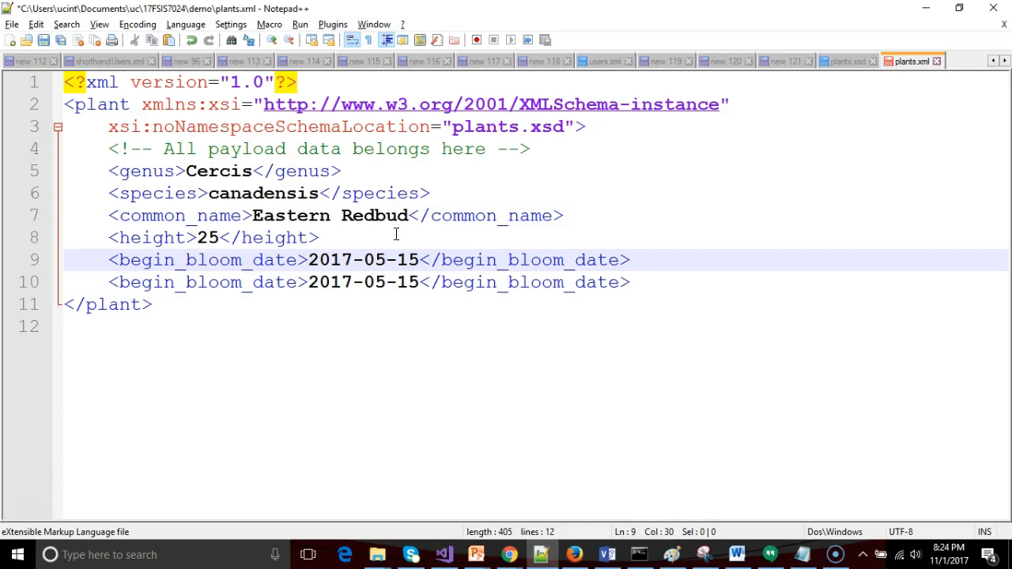
key("Down")
key("BackSpace")
key("BackSpace")
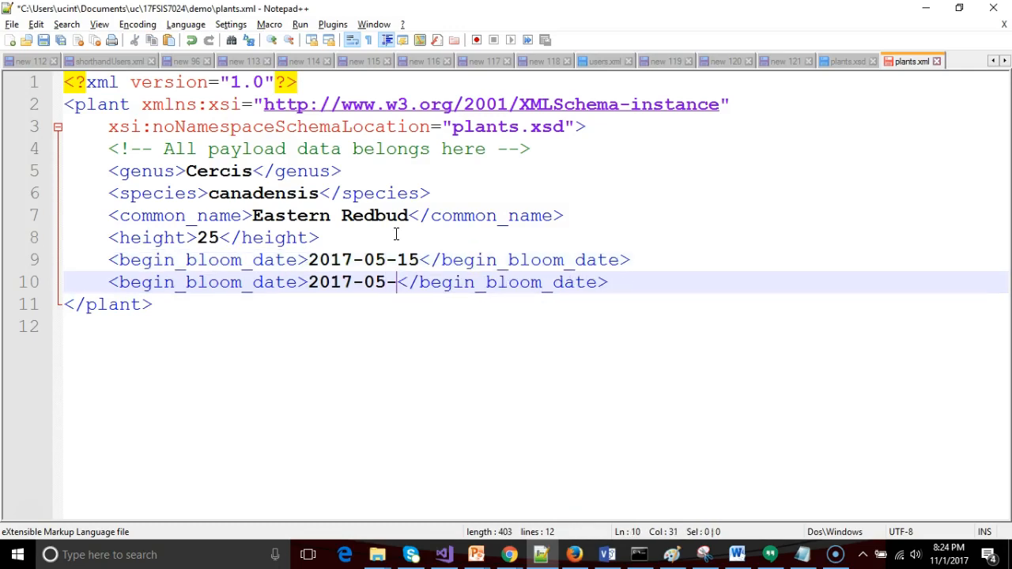
type("25")
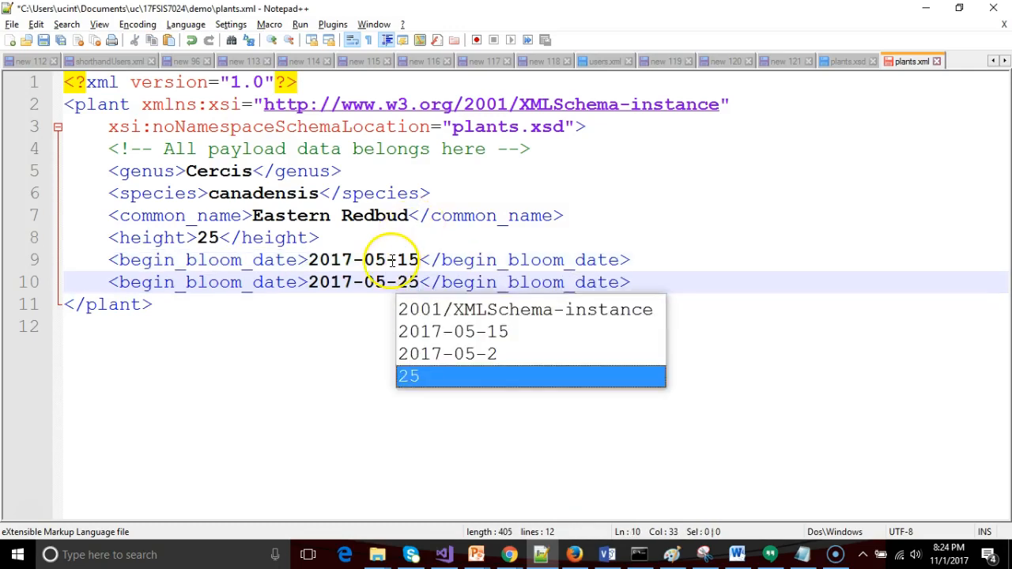
left_click(385, 260)
key("BackSpace")
type("3")
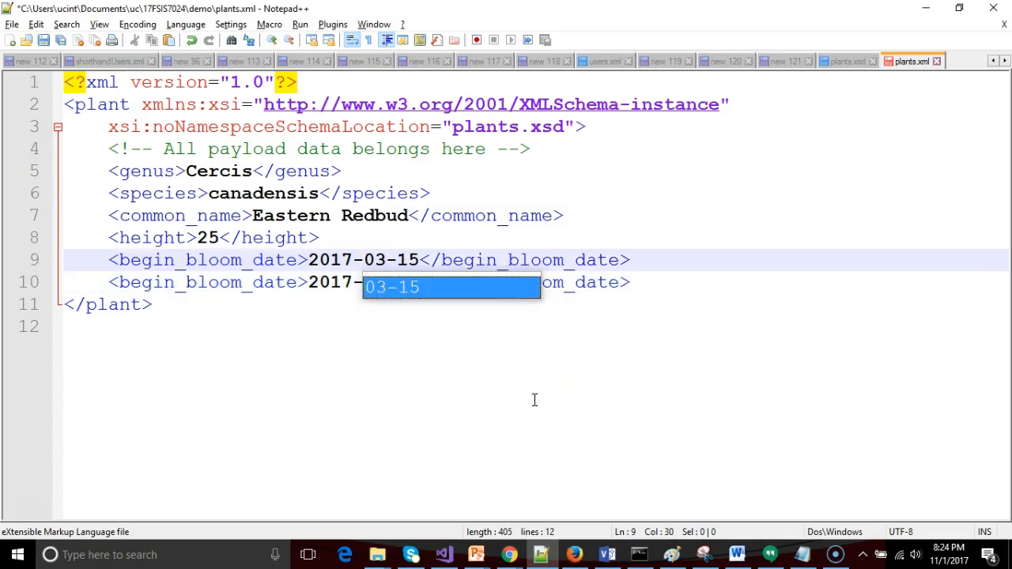
Make the second date 2017-03-25 and save plants.xml.
key("Escape")
key("Down")
key("BackSpace")
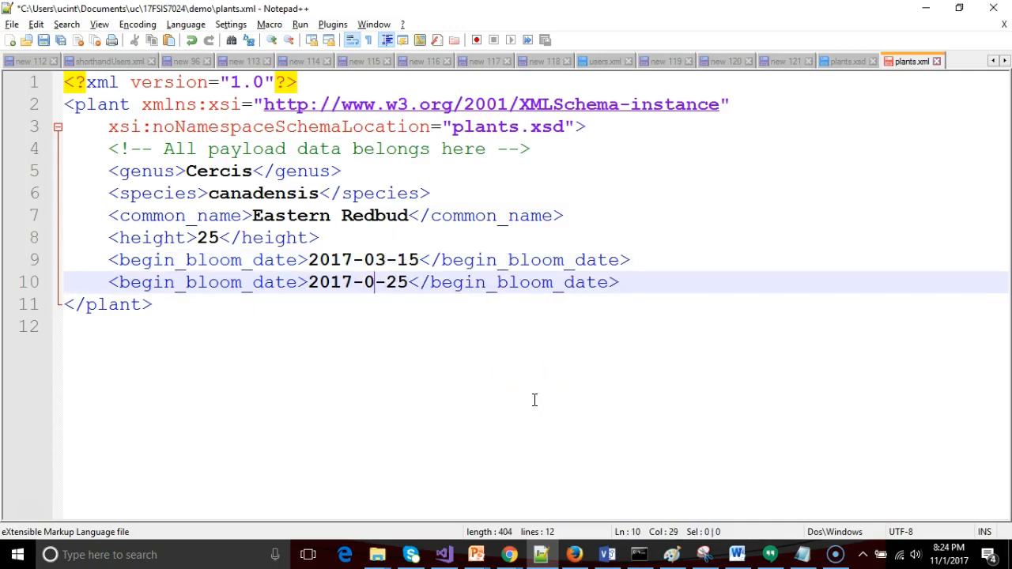
type("3")
left_click(639, 195)
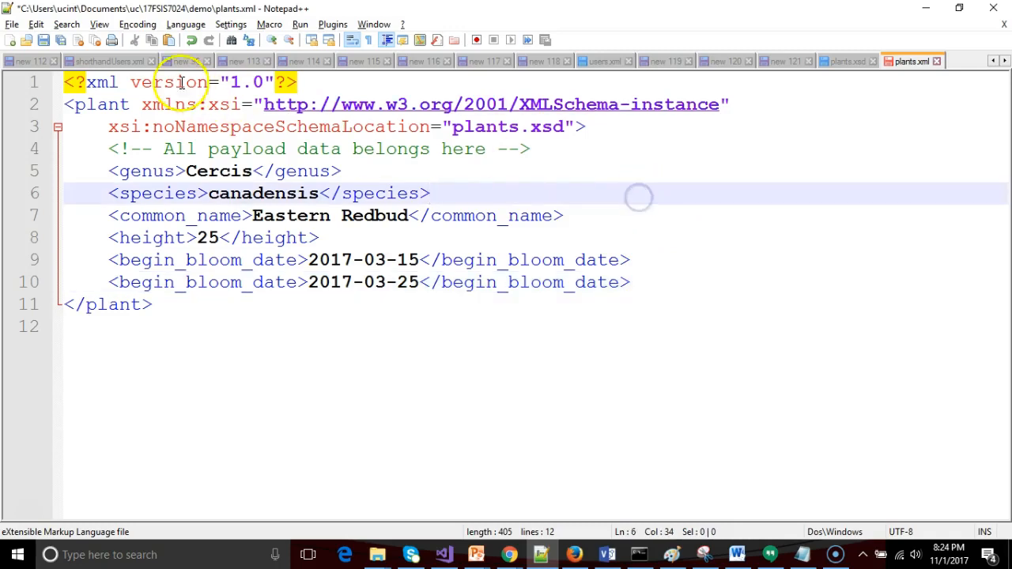
left_click(44, 41)
Validate plants.xml, which rejects the repeated begin_bloom_date, and select that line.
left_click(374, 24)
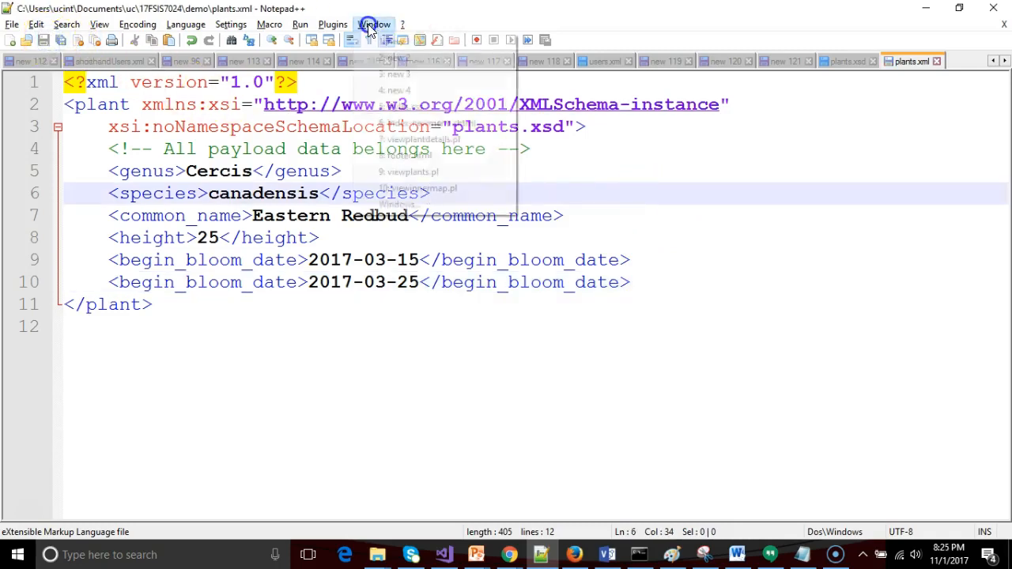
mouse_move(372, 106)
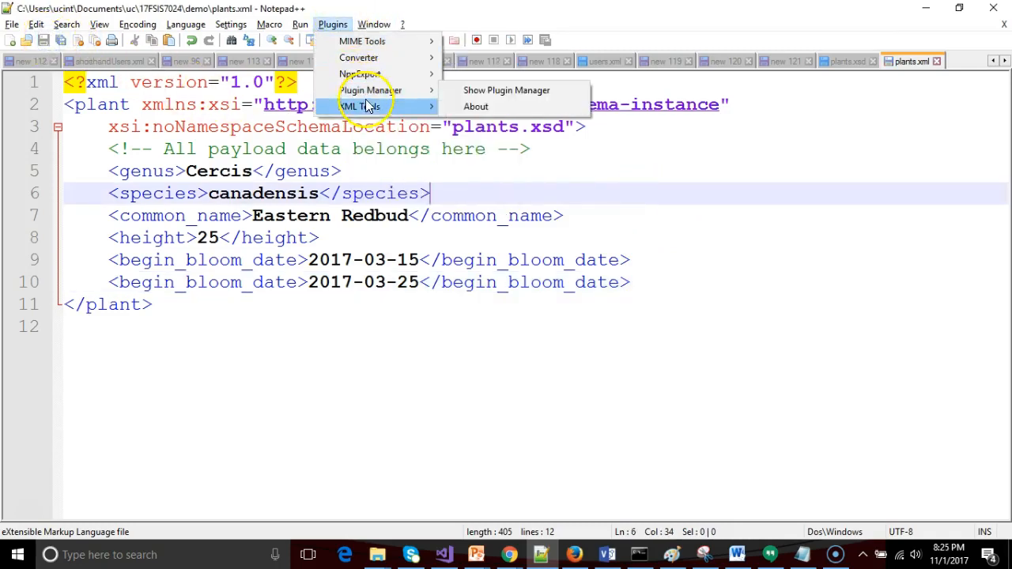
left_click(514, 161)
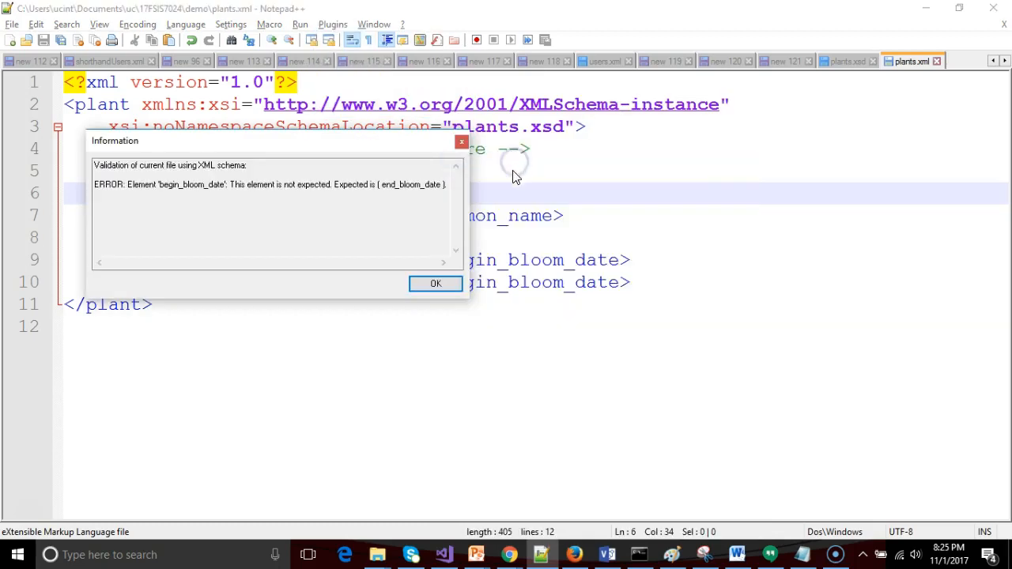
left_click(437, 284)
triple_click(475, 282)
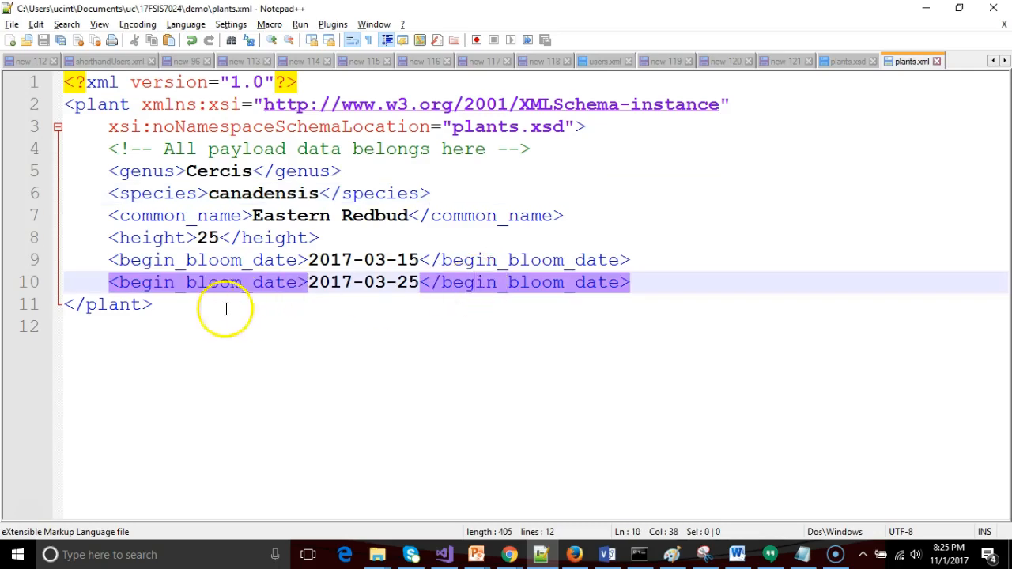
Change begin to end in both tags on line 10, making end_bloom_date, and save plants.xml.
double_click(176, 282)
type("end")
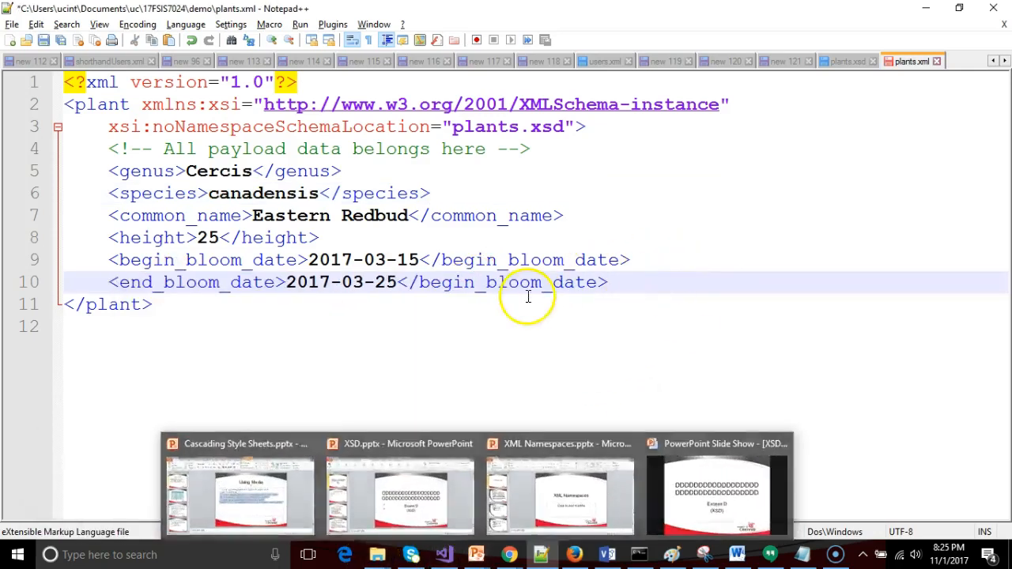
left_click(472, 282)
double_click(472, 283)
type("e")
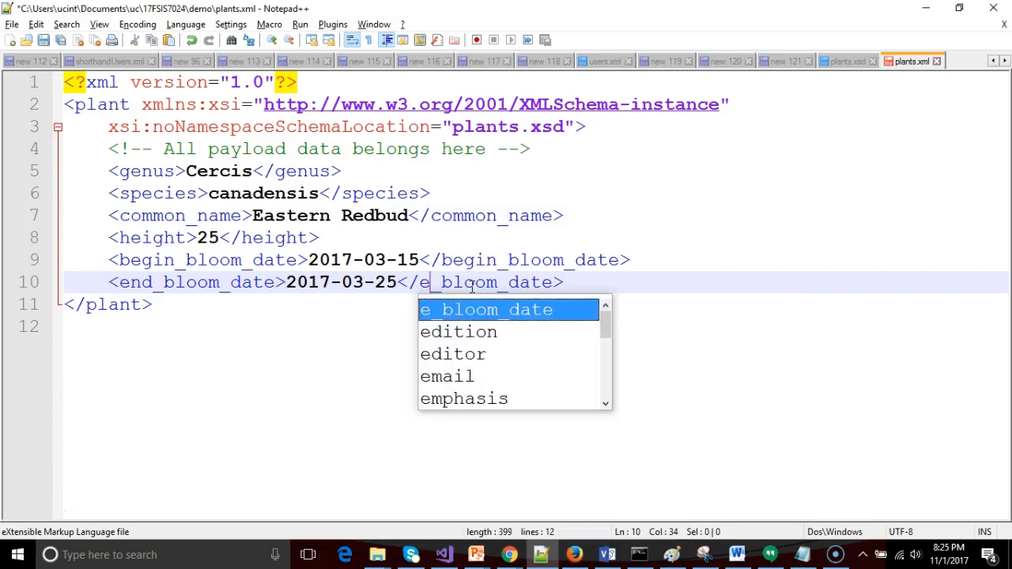
type("nd")
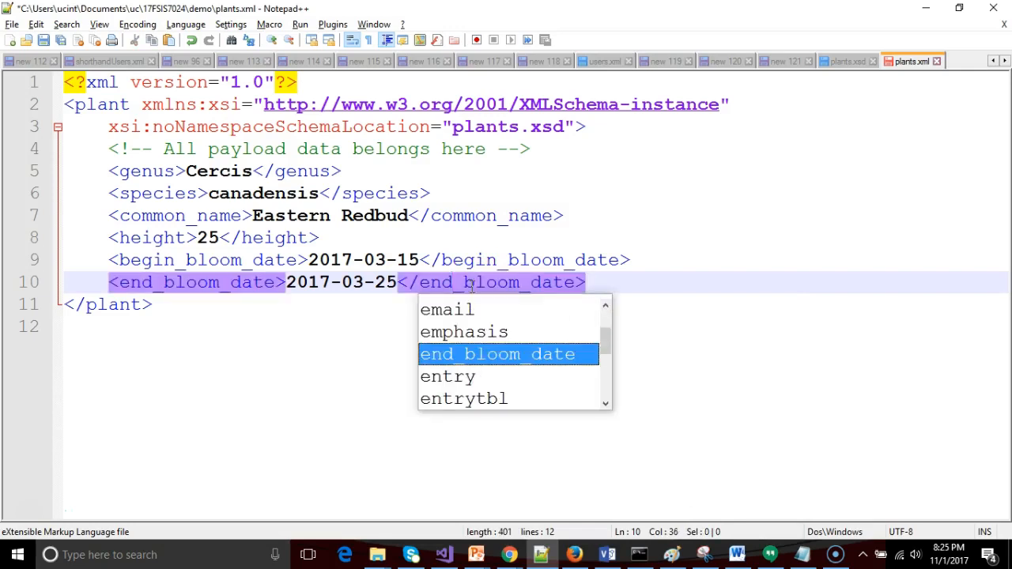
left_click(44, 41)
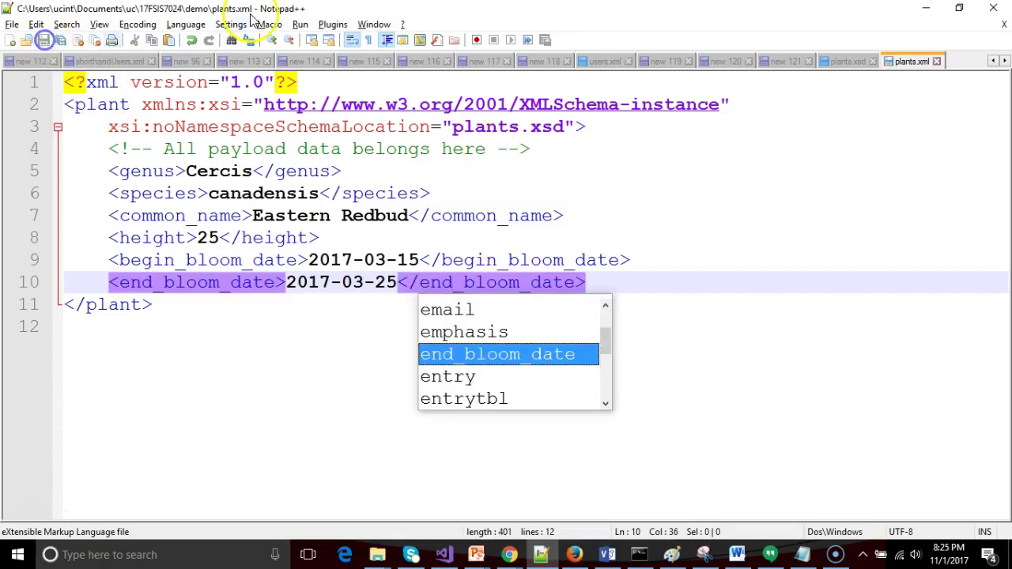
Run XML Tools Validate now on plants.xml, which reports the file valid.
left_click(374, 23)
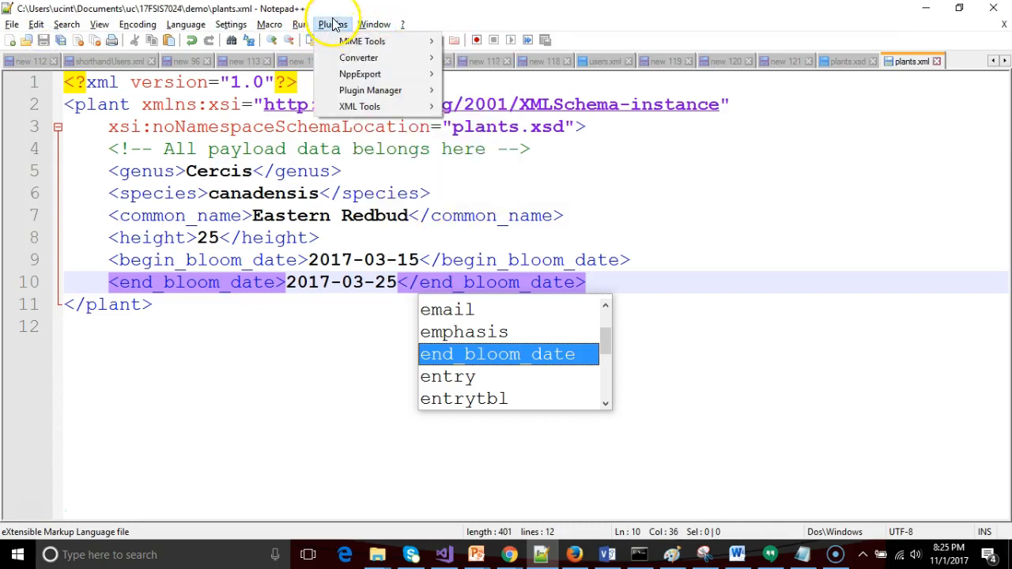
mouse_move(360, 106)
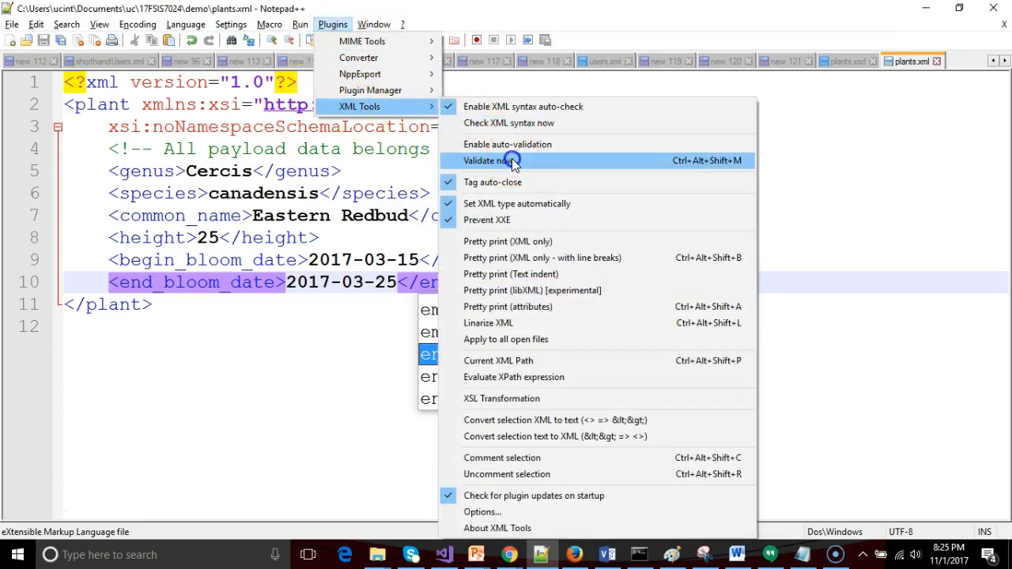
left_click(488, 160)
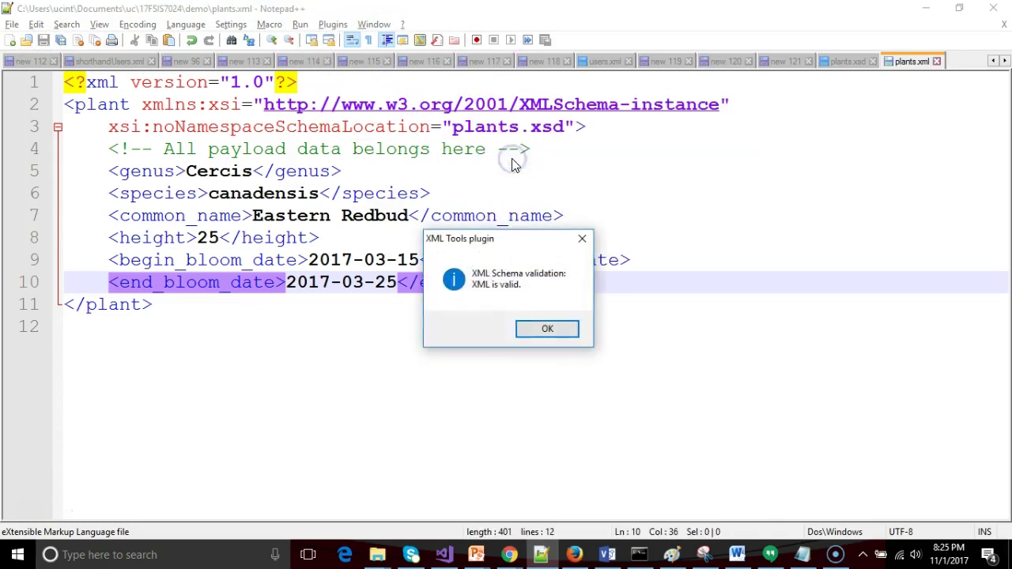
left_click(544, 329)
left_click(392, 282)
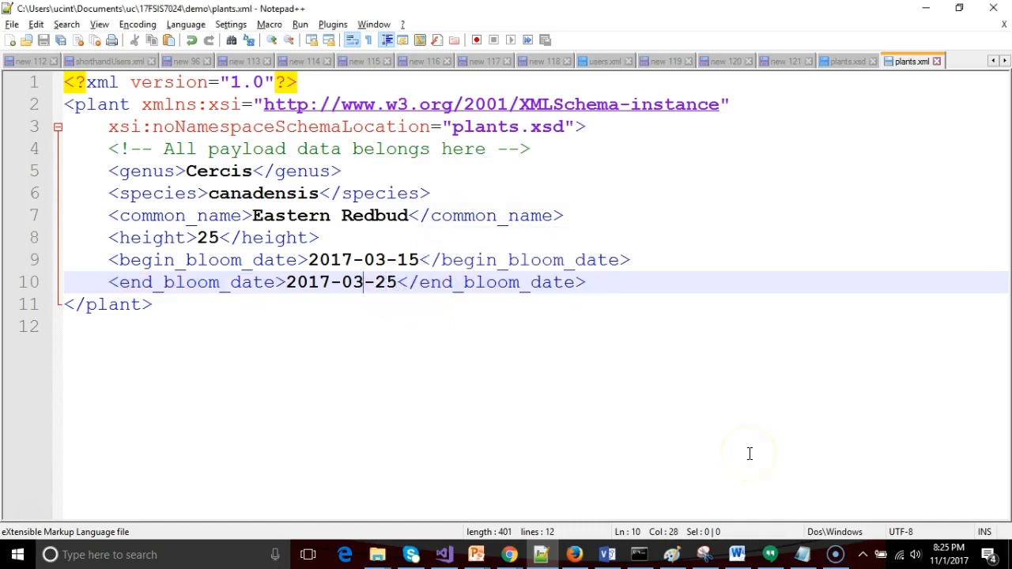
Shorten the end date's year to 217, save, and see validation reject the malformed xs:date.
key("BackSpace")
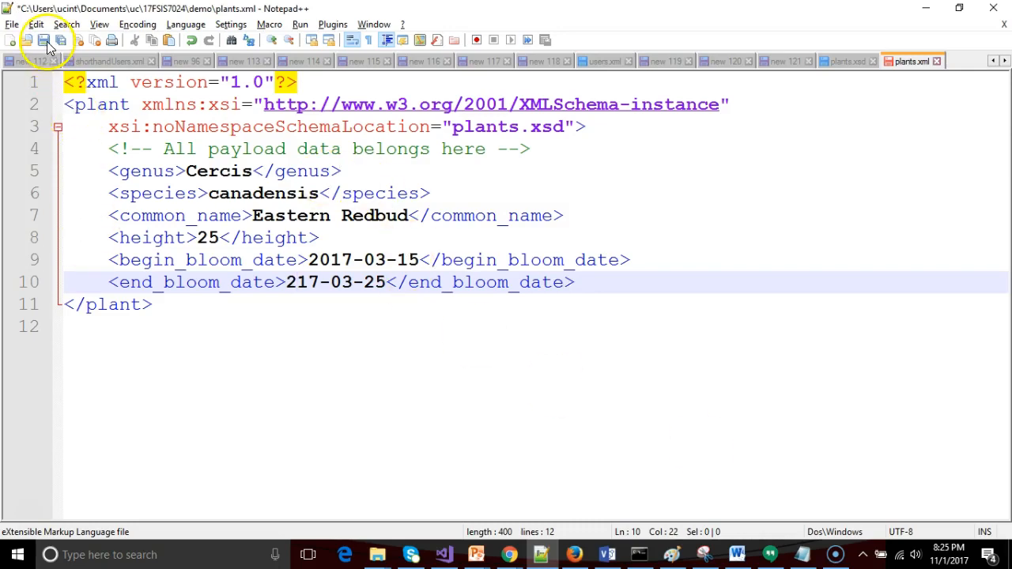
left_click(44, 41)
left_click(374, 24)
mouse_move(332, 23)
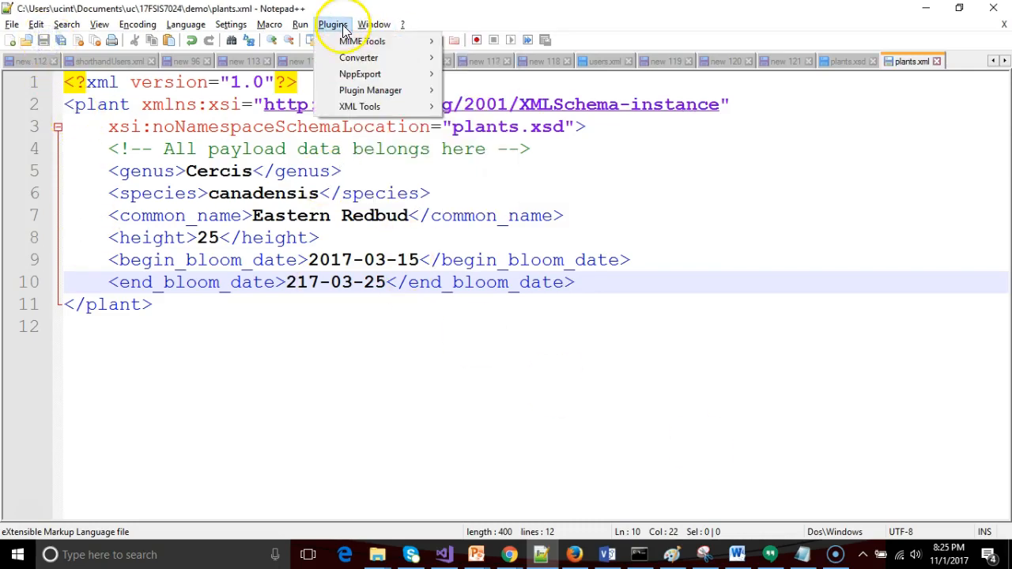
mouse_move(359, 106)
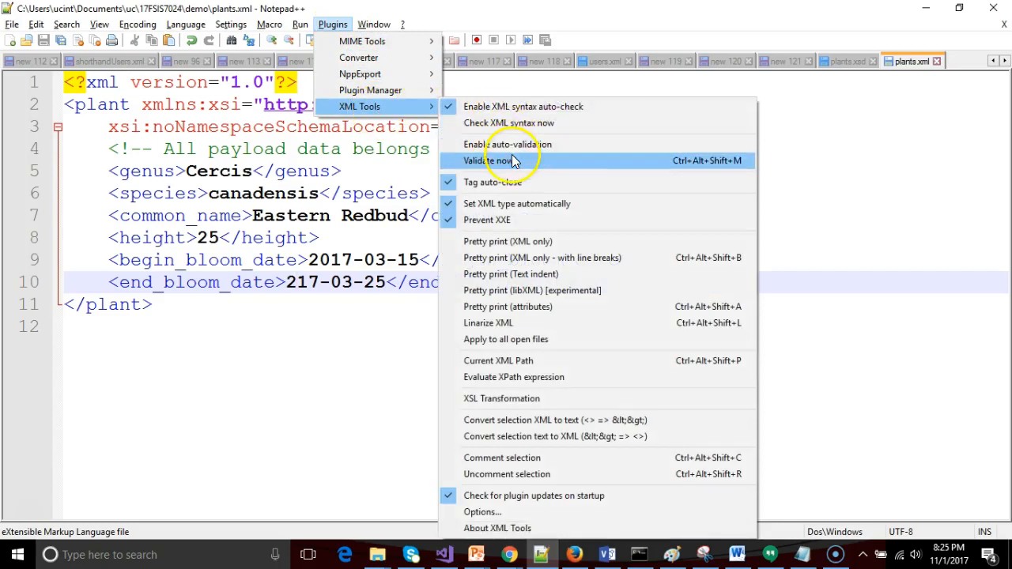
left_click(514, 160)
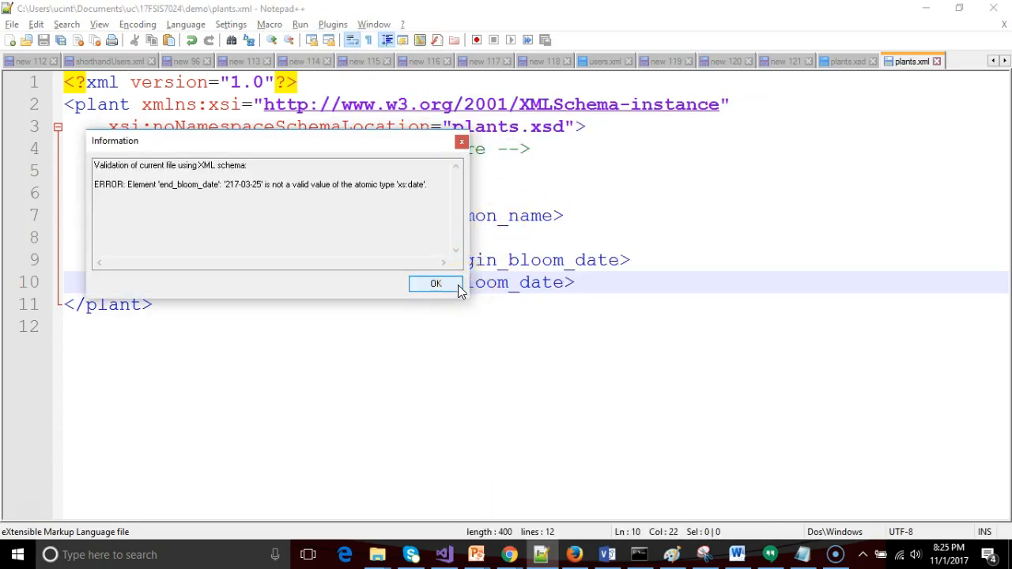
left_click(435, 283)
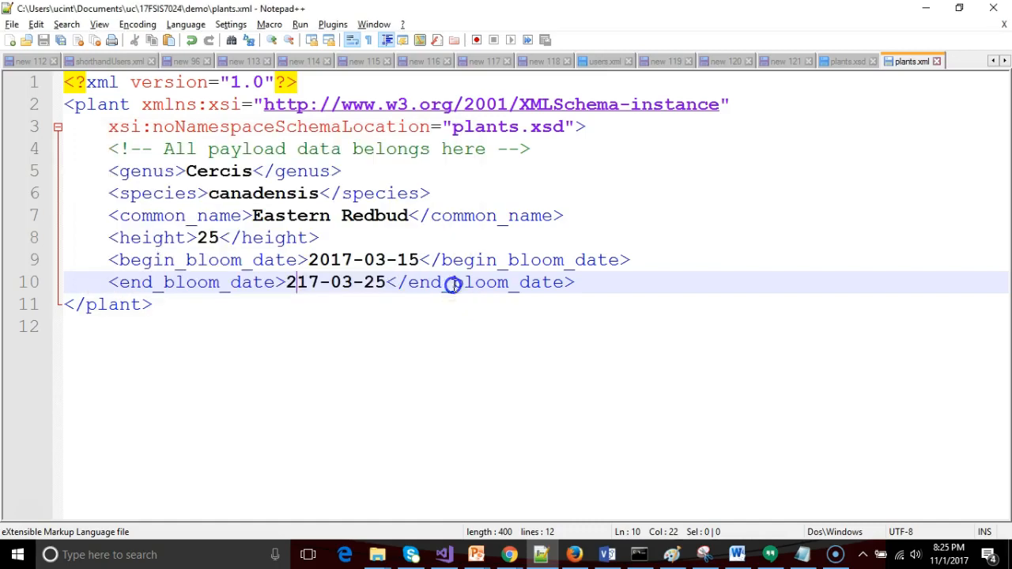
Replace the end_bloom_date value with bar, save, and see validation reject it as an invalid xs:date.
left_click(387, 282)
key("shift+Left")
key("shift+Left")
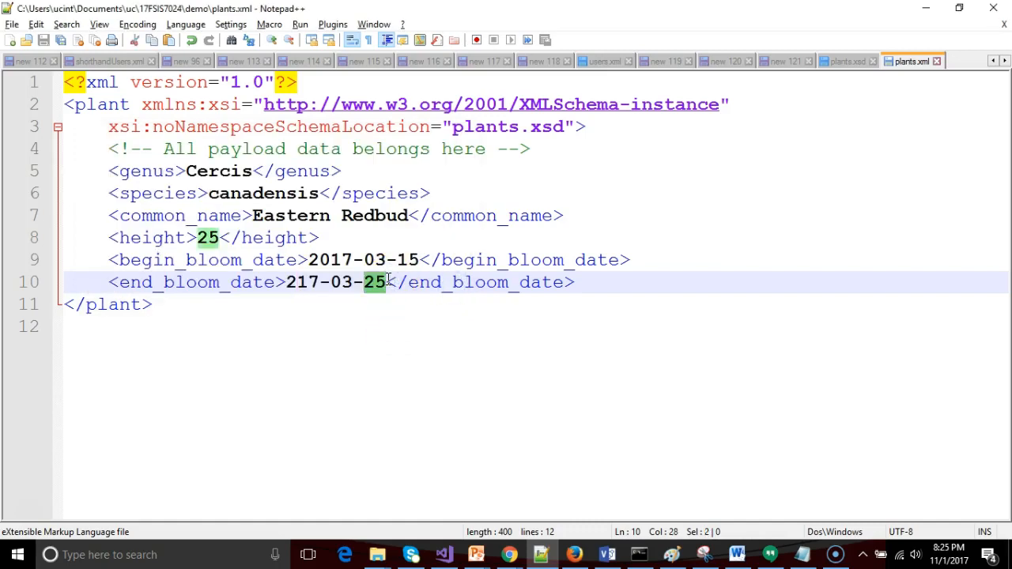
key("shift+Left")
key("shift+Left")
key("shift+Left")
key("shift+Left")
key("shift+Left")
key("shift+Left")
type("bar")
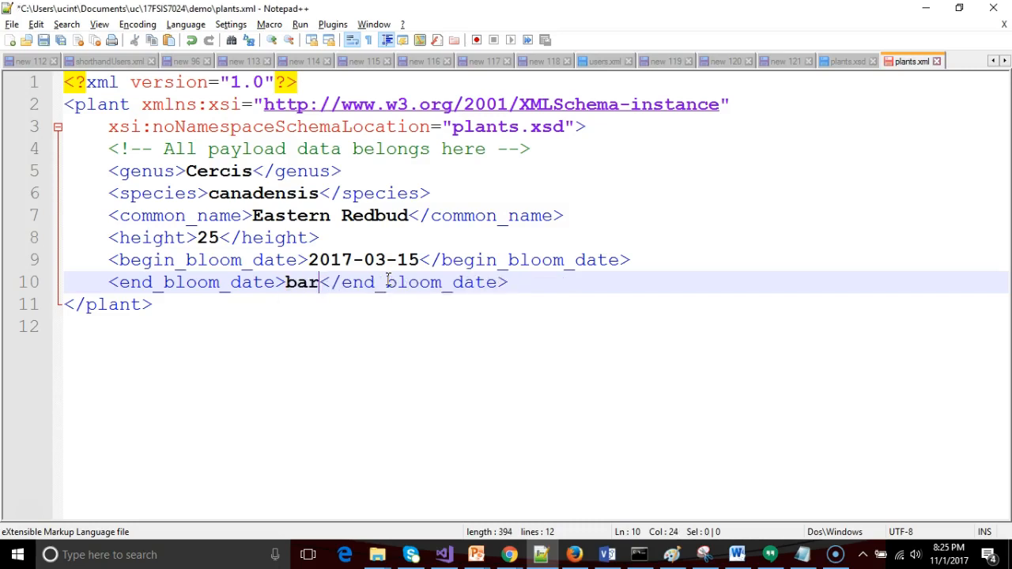
left_click(44, 40)
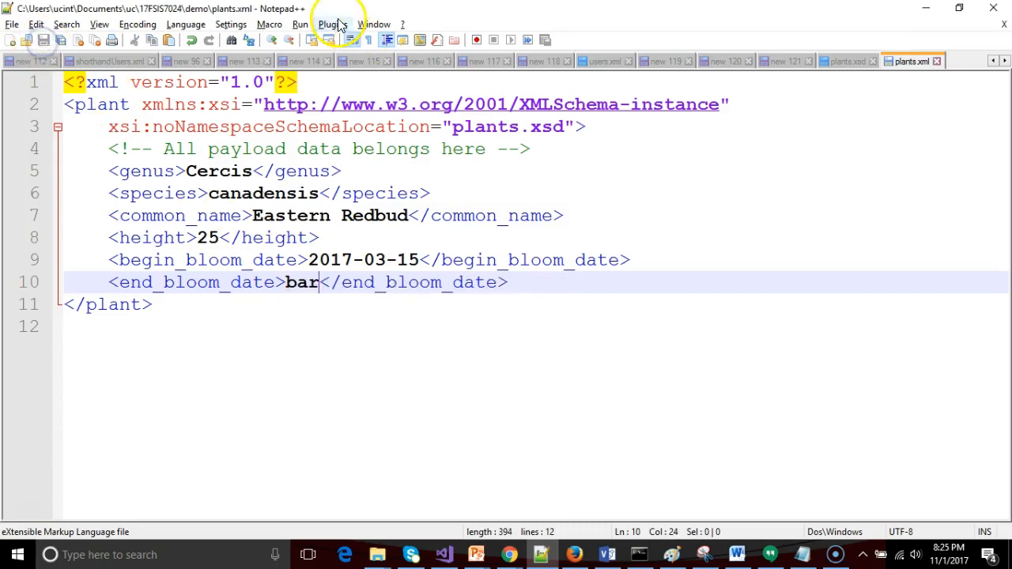
left_click(373, 24)
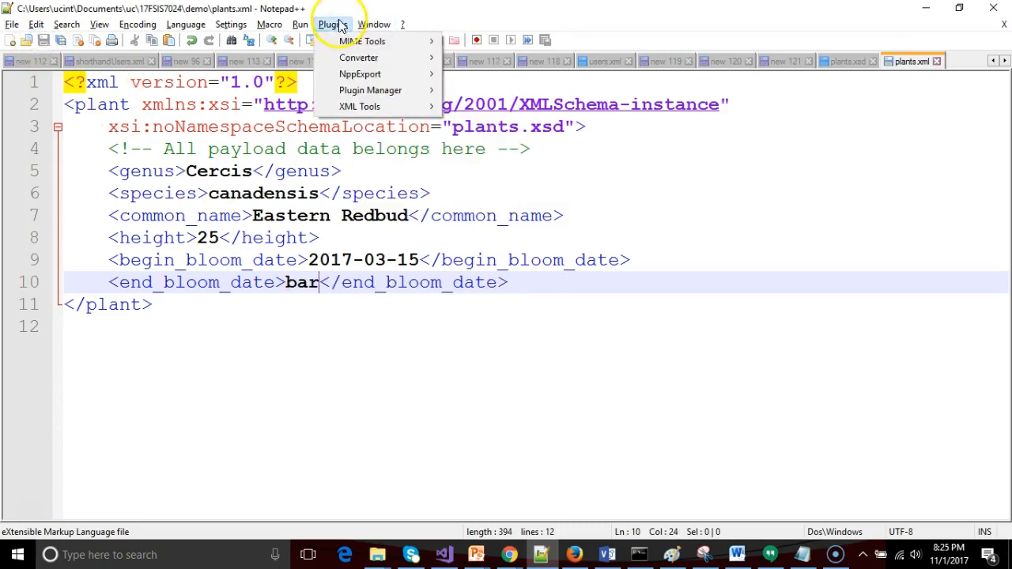
mouse_move(360, 106)
left_click(513, 162)
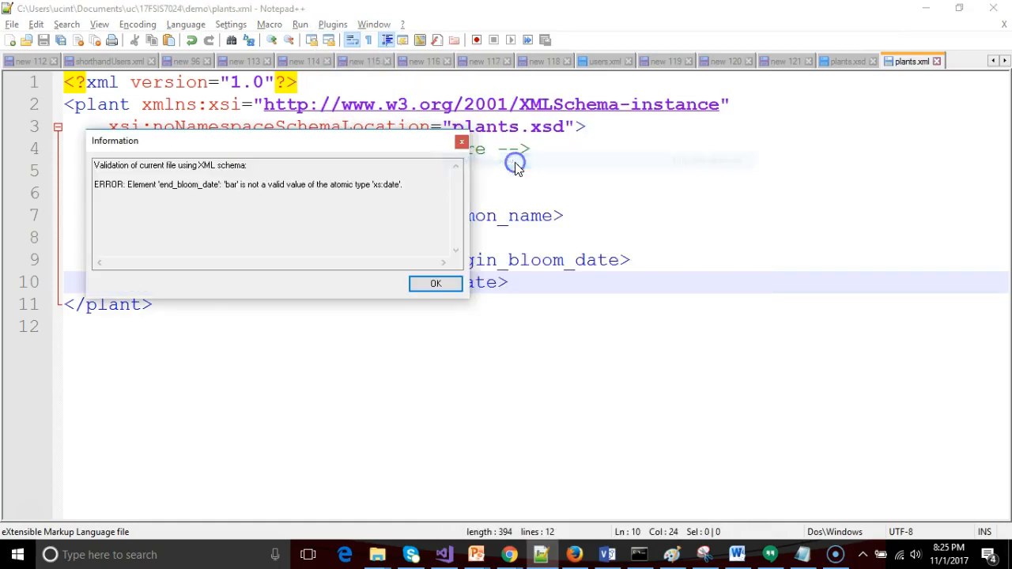
left_click(436, 283)
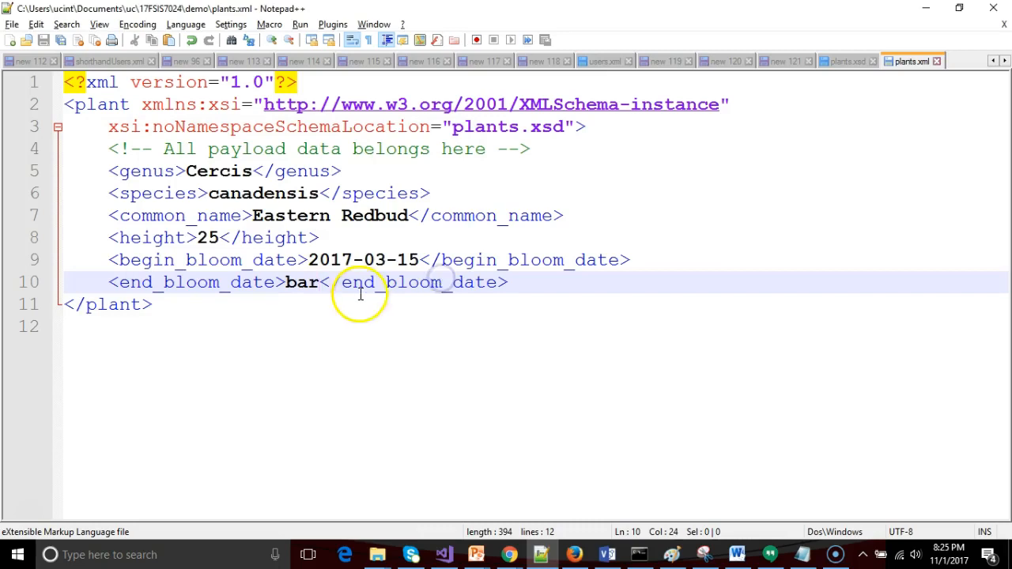
Replace bar with 2017-03-30, save, confirm plants.xml validates, and switch to Word.
key("ctrl+shift+Left")
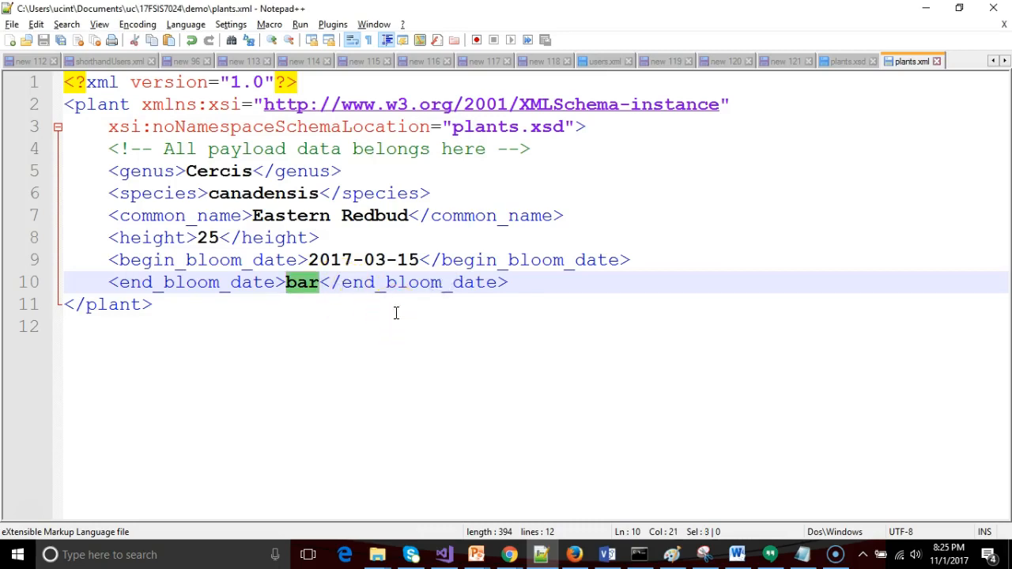
type("2017-")
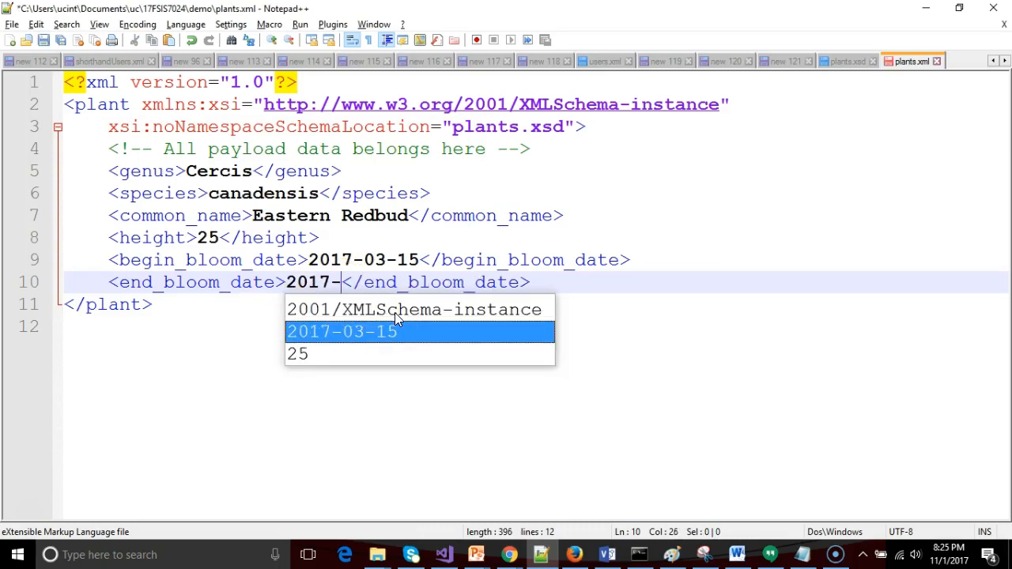
type("03-")
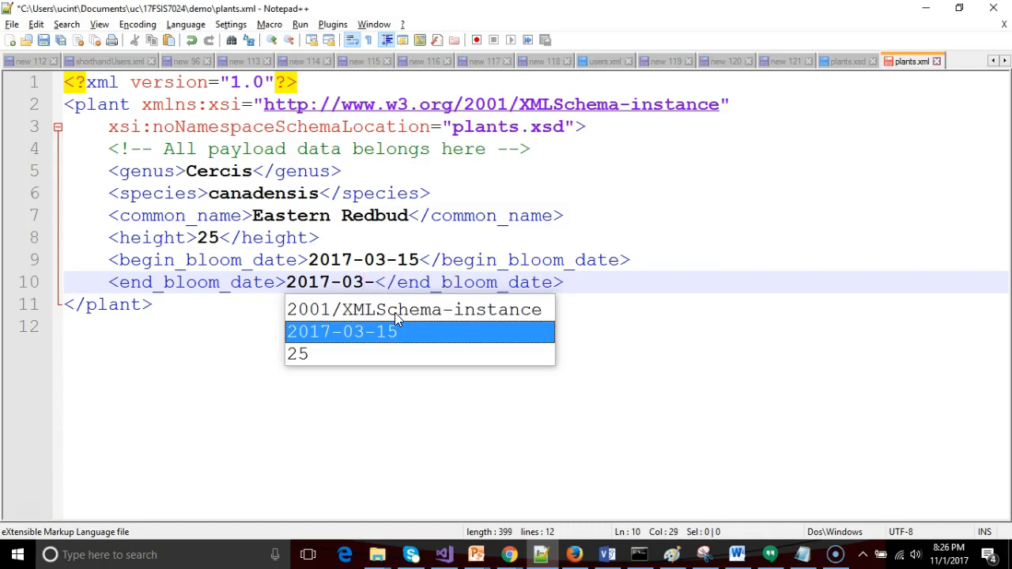
type("30")
key("ctrl+s")
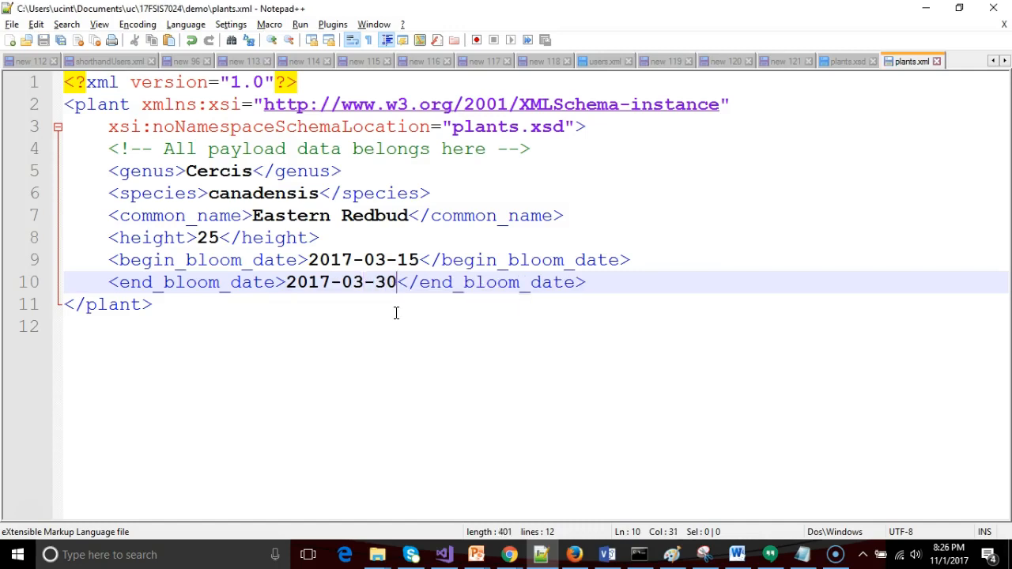
left_click(333, 24)
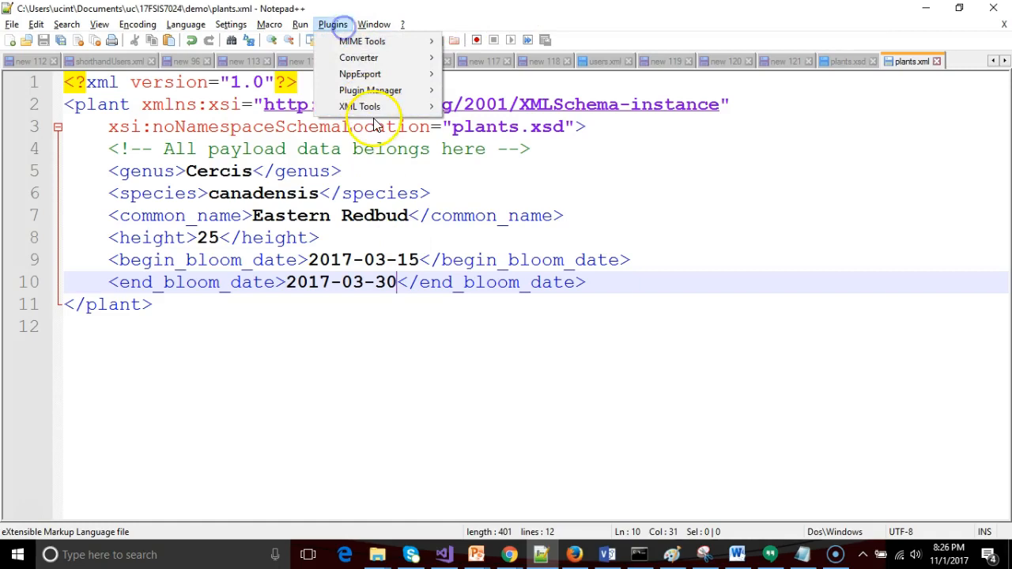
mouse_move(360, 106)
left_click(506, 158)
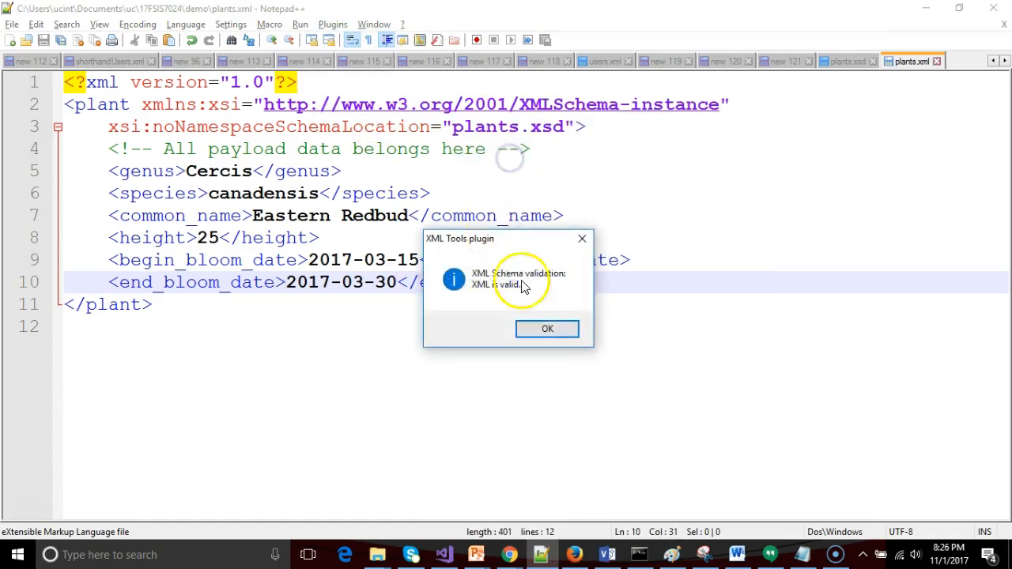
left_click(547, 329)
key("alt+Tab")
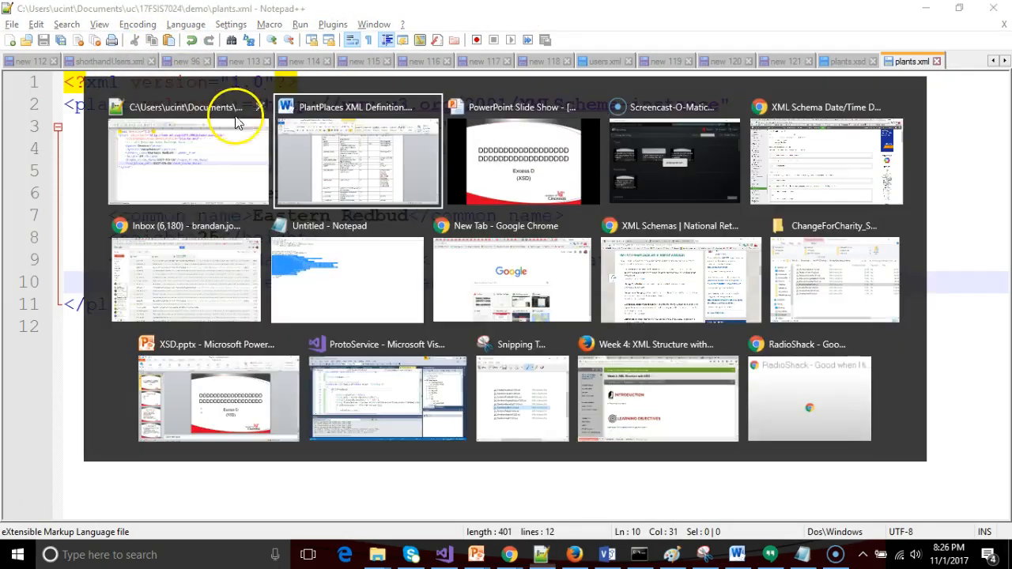
left_click(380, 158)
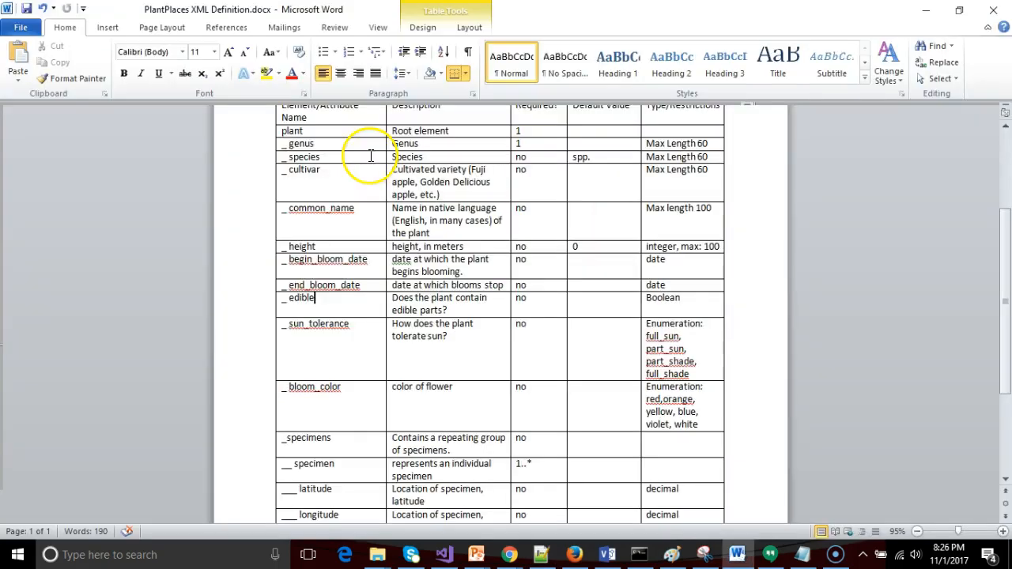
left_click(471, 298, "alt")
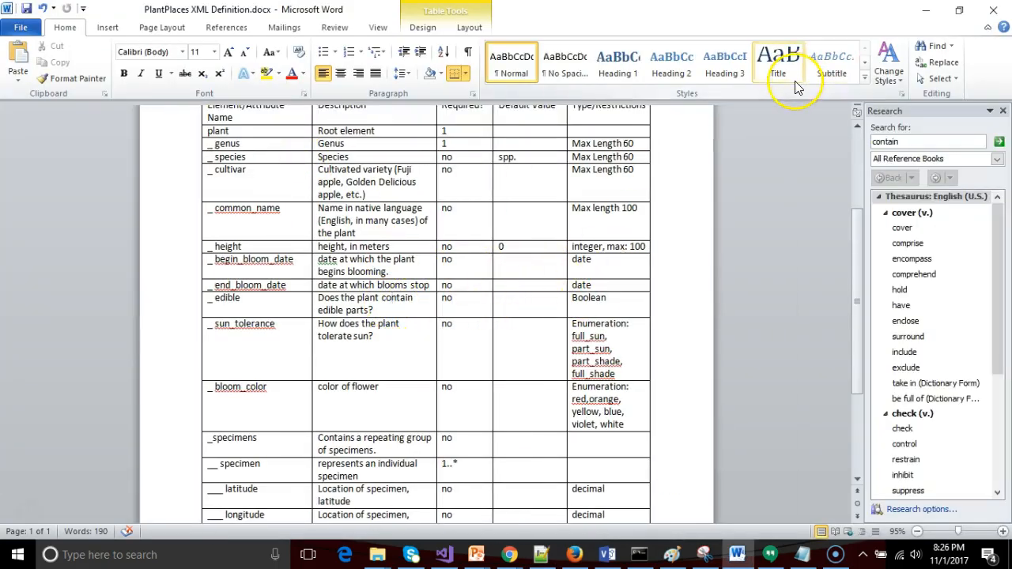
key("alt+Tab")
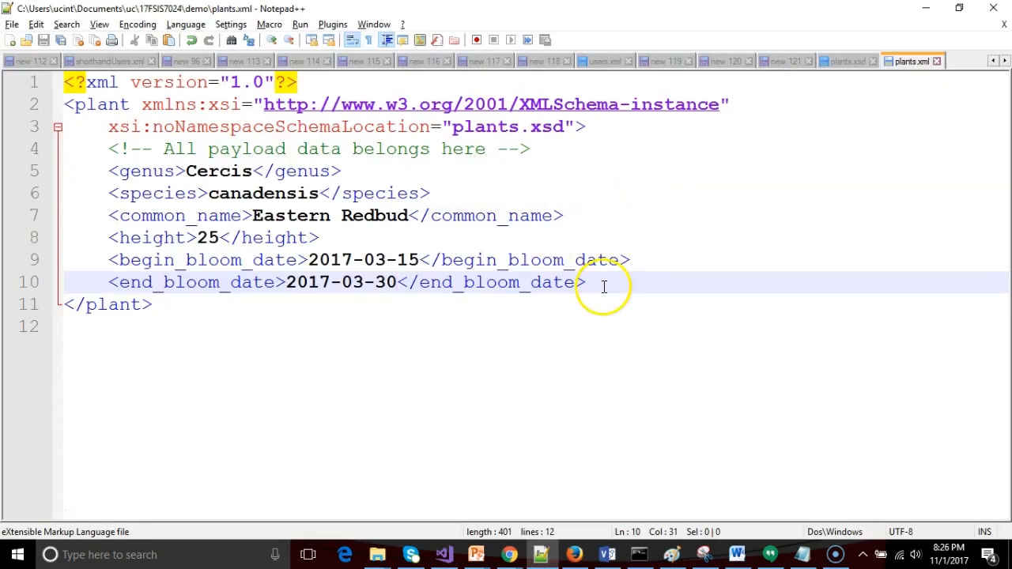
Add <xs:element name="edible" type="xs:boolean"/> after end_bloom_date in plants.xsd and save.
left_click(846, 61)
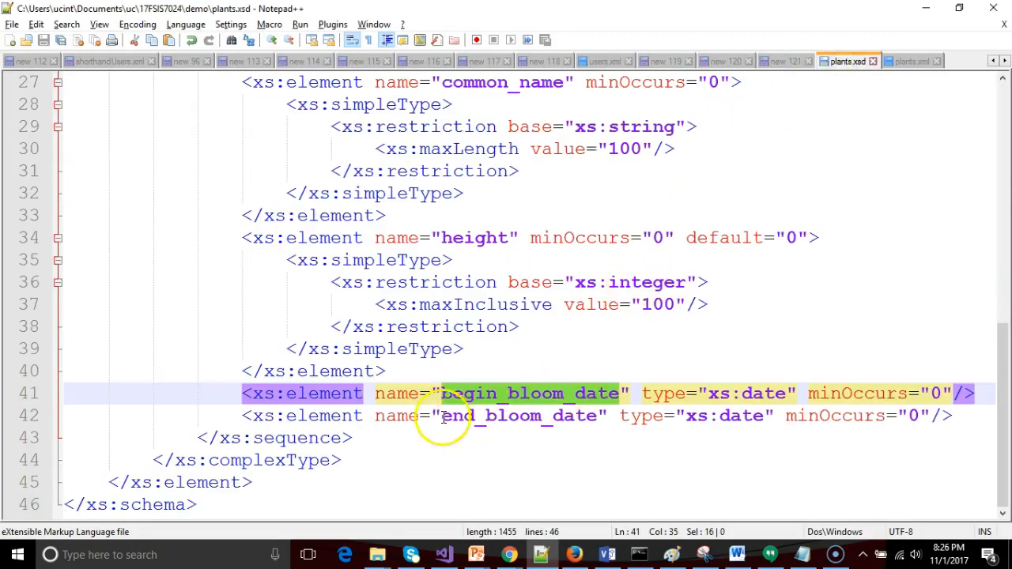
key("alt+Tab")
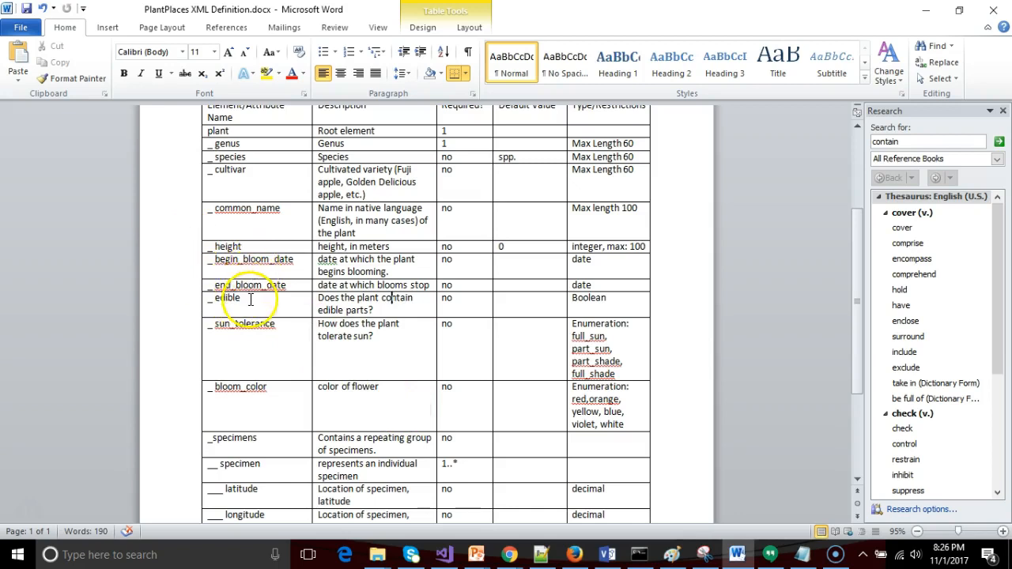
key("alt+Tab")
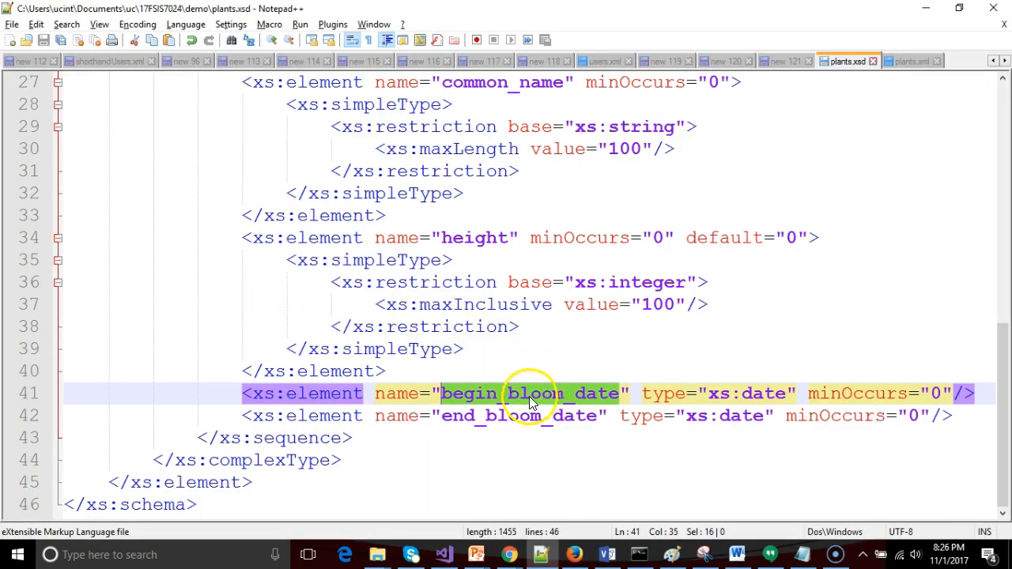
key("Down")
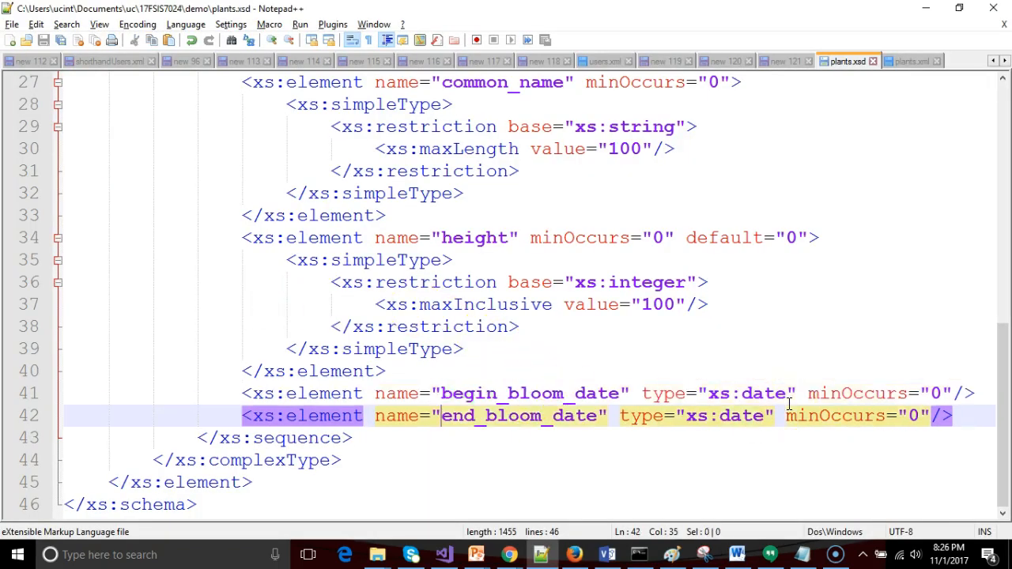
key("End")
key("Return")
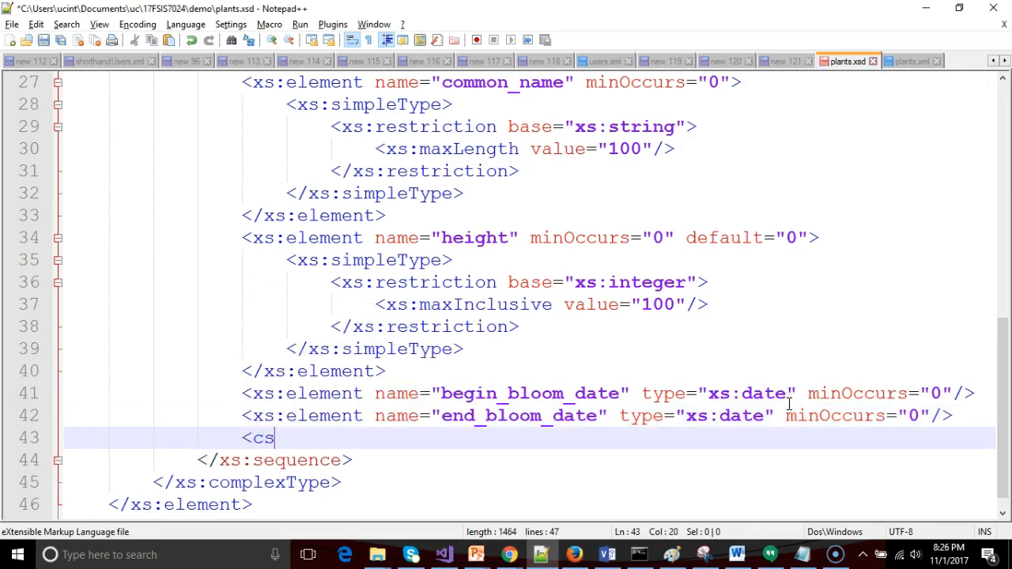
type("xs:ele")
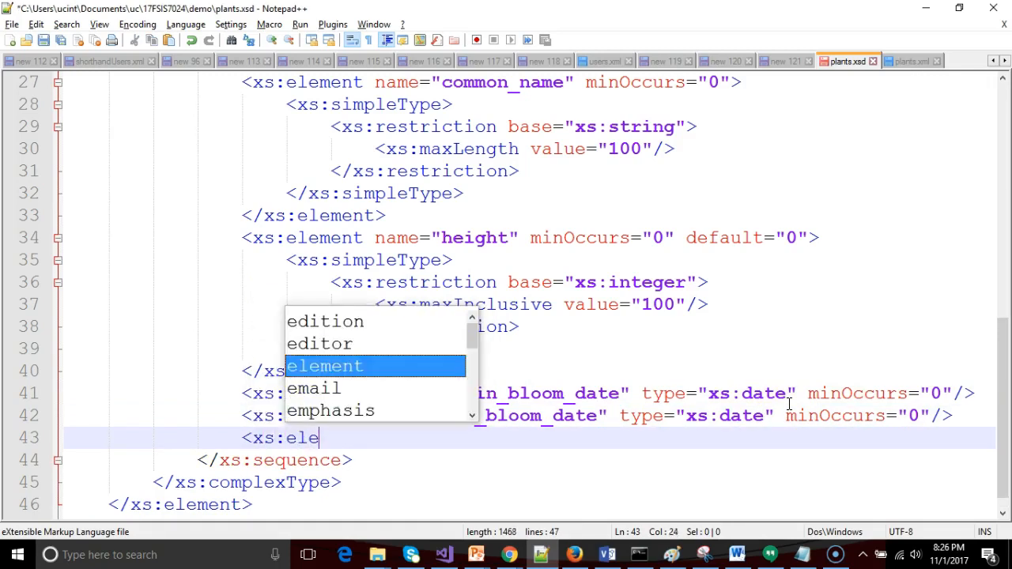
type("ment name=\"")
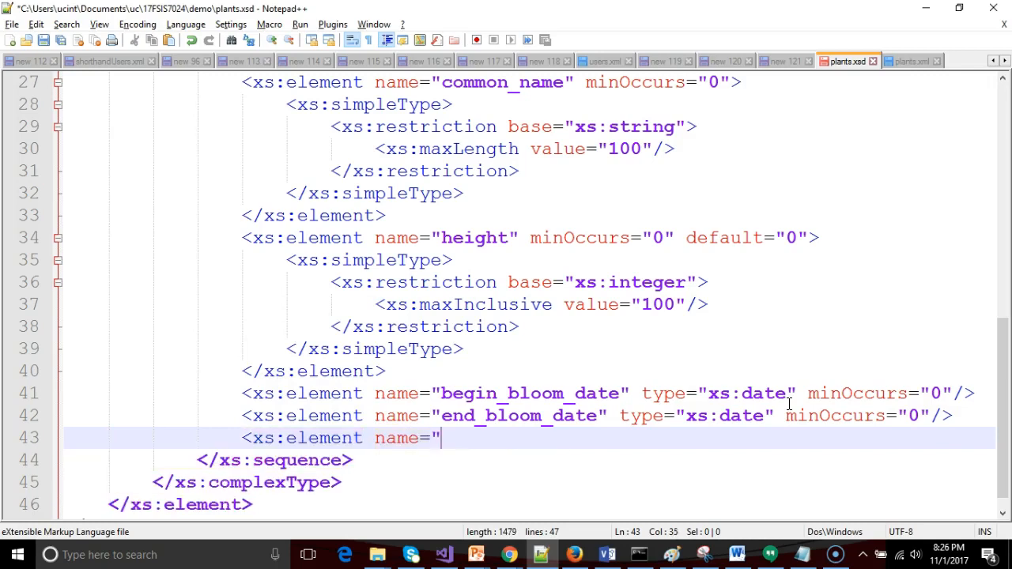
type("edible></xs:element>")
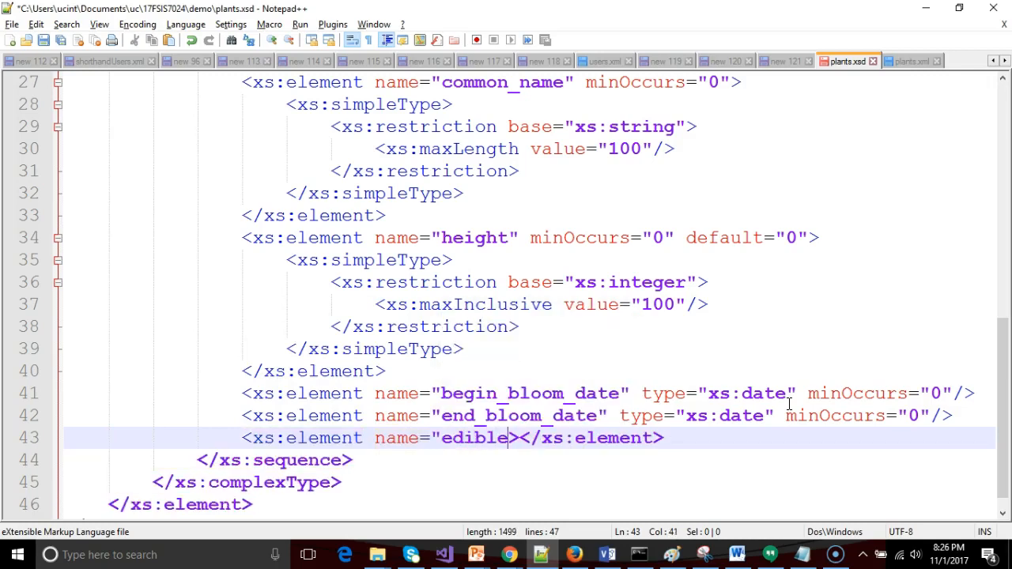
key("shift+End")
type("\" ")
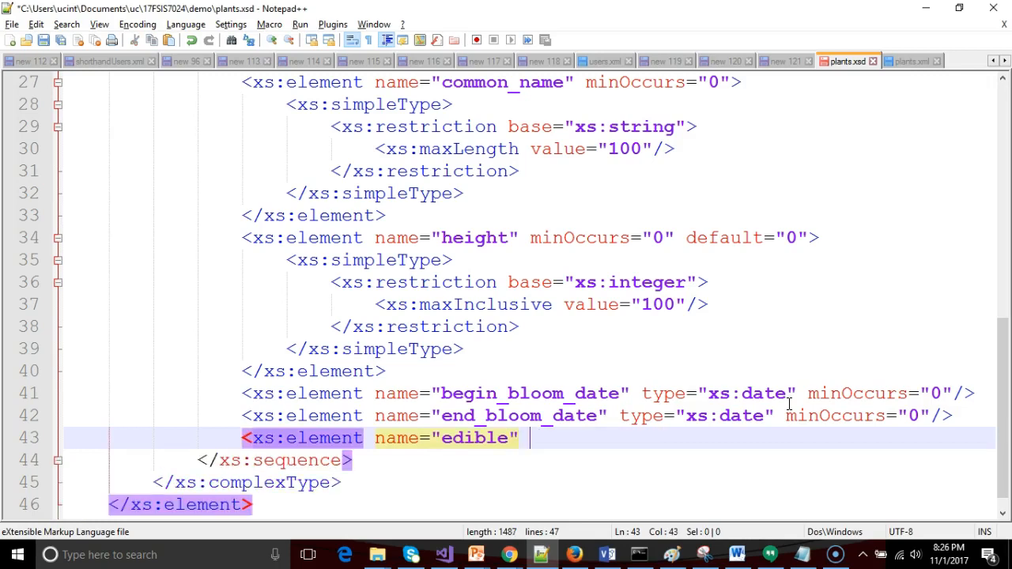
type("type=")
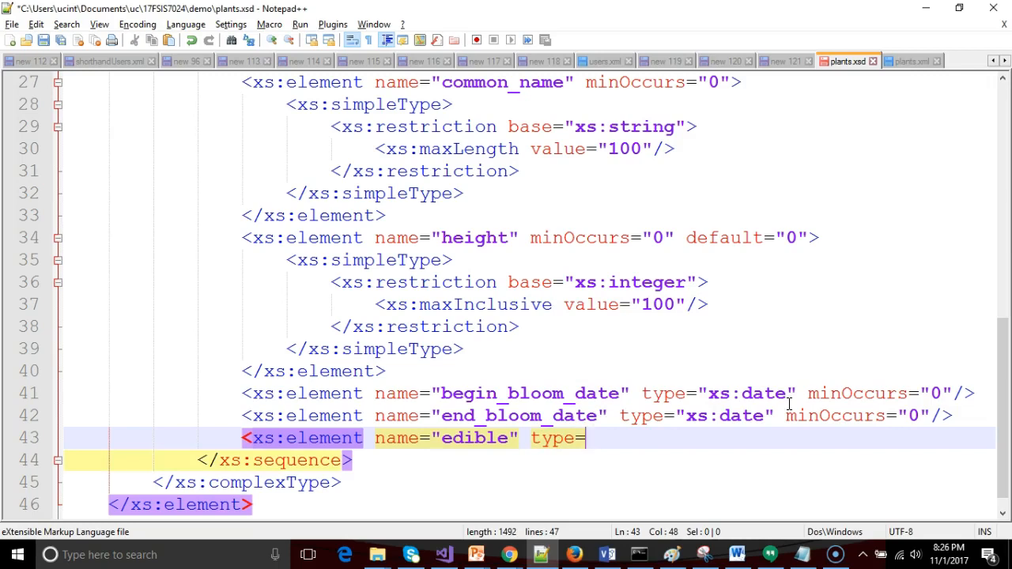
type("\"xs:boole")
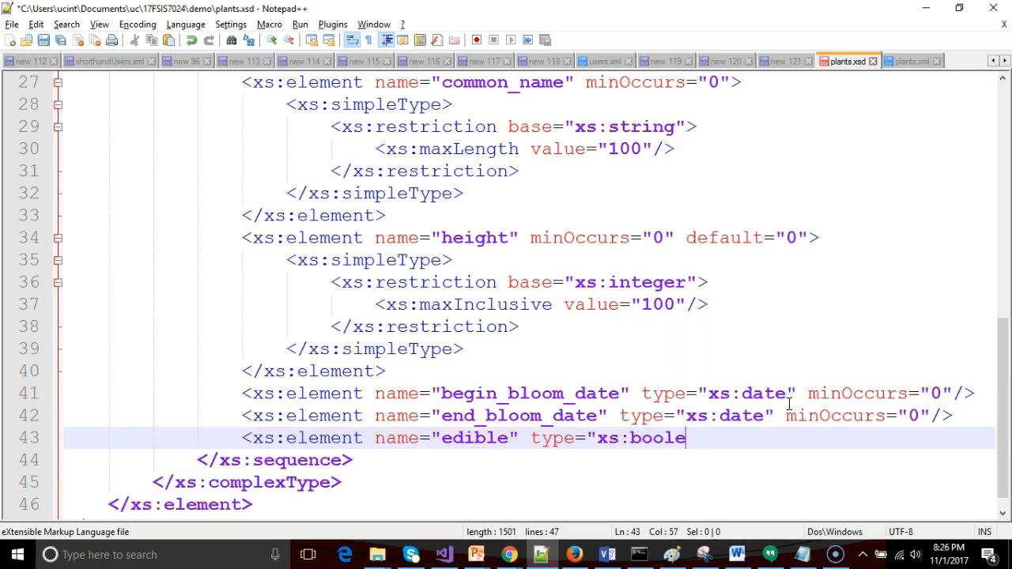
type("an\"/>")
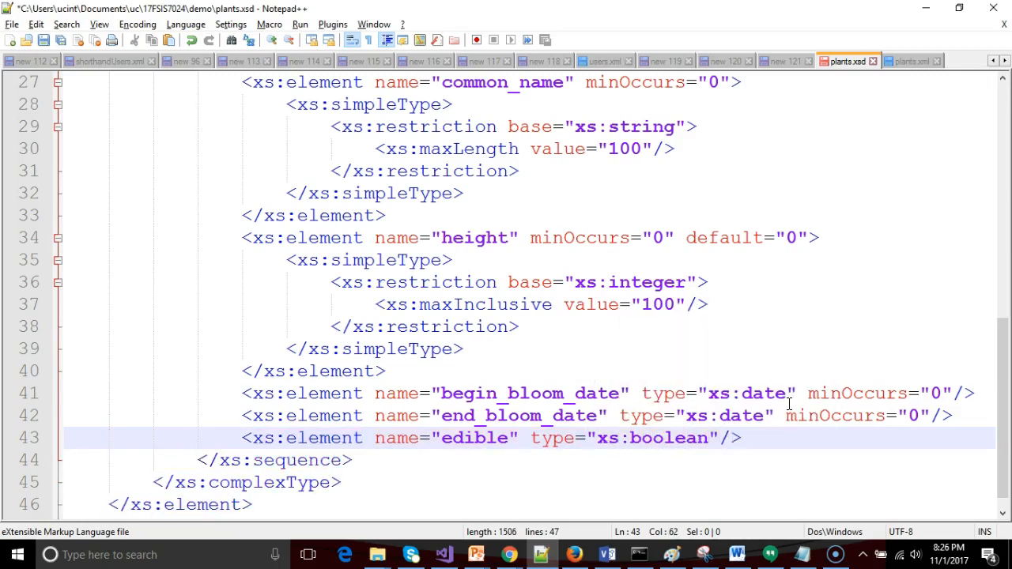
key("ctrl+s")
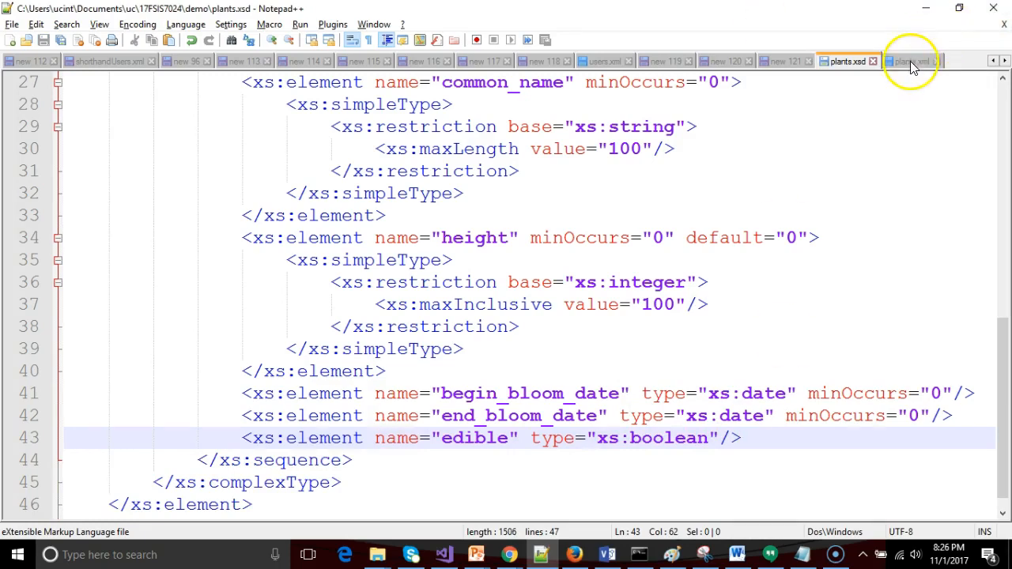
Validate plants.xml against the updated schema and see the missing edible child error.
left_click(912, 61)
left_click(333, 24)
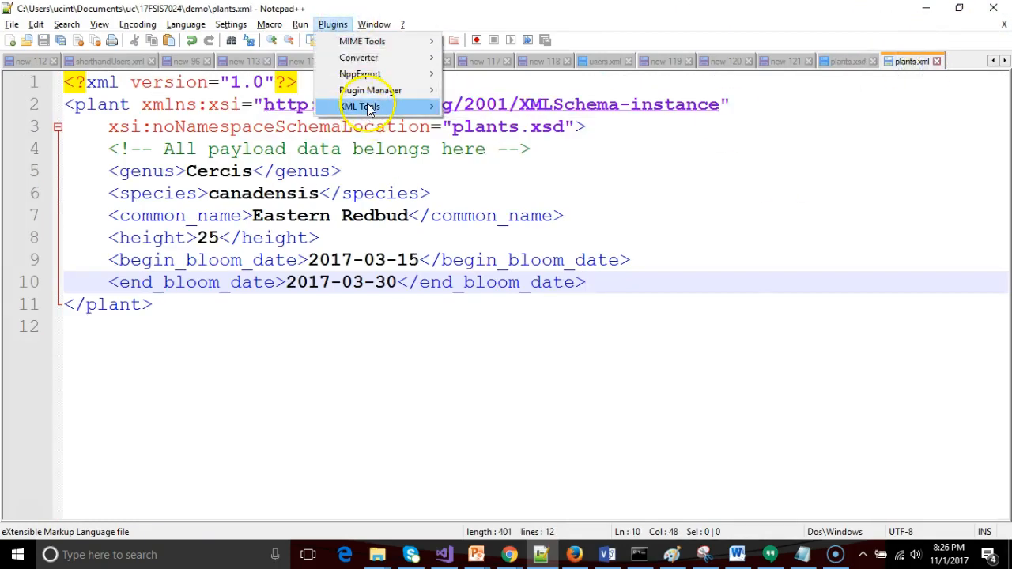
mouse_move(361, 106)
left_click(503, 161)
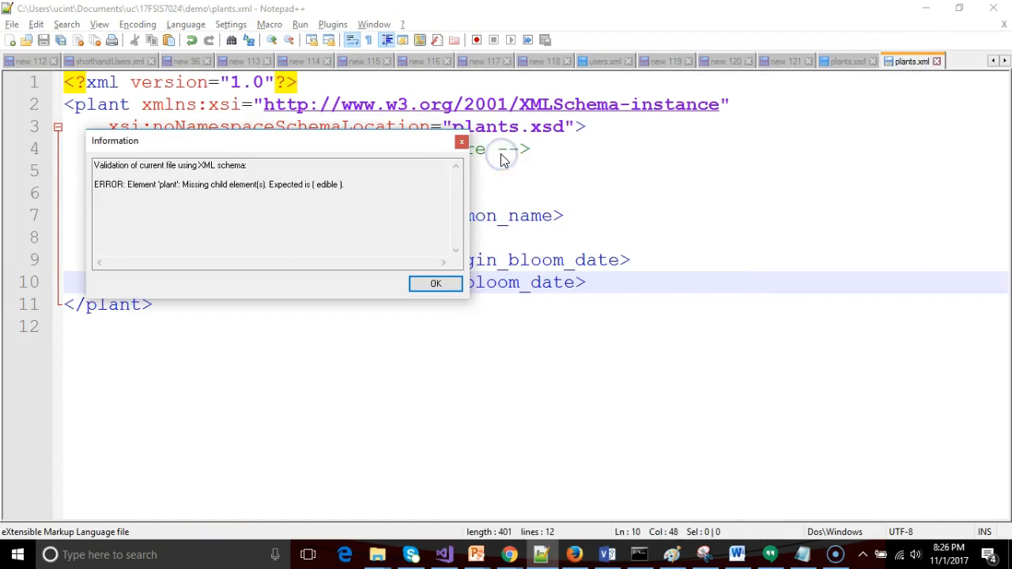
left_click(427, 285)
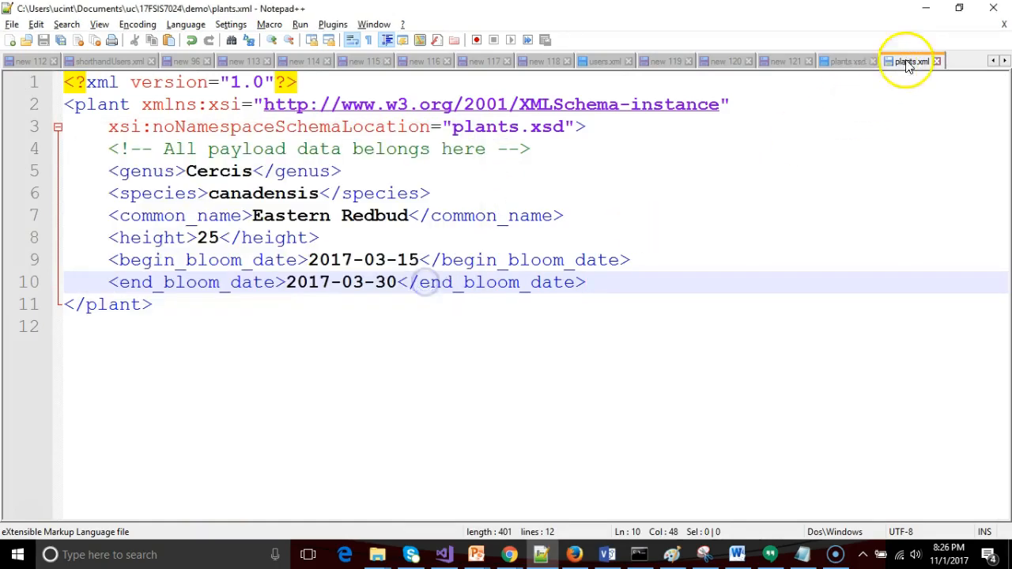
Copy minOccurs="0" from the end_bloom_date line onto the edible element, fix spacing, and save plants.xsd.
left_click(848, 61)
left_click(932, 415)
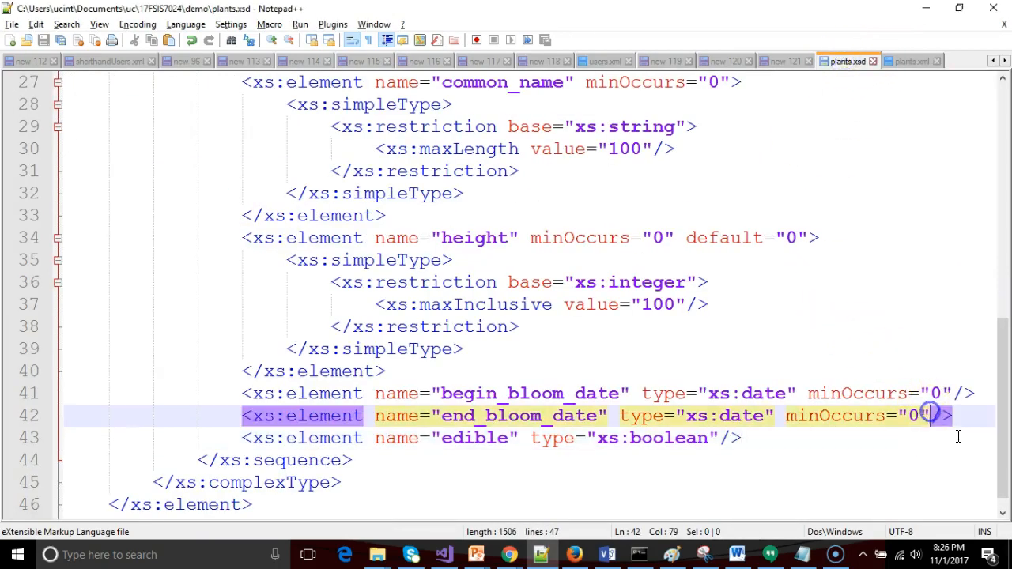
key("shift+Left")
key("shift+Left")
key("shift+Left")
key("ctrl+shift+Left")
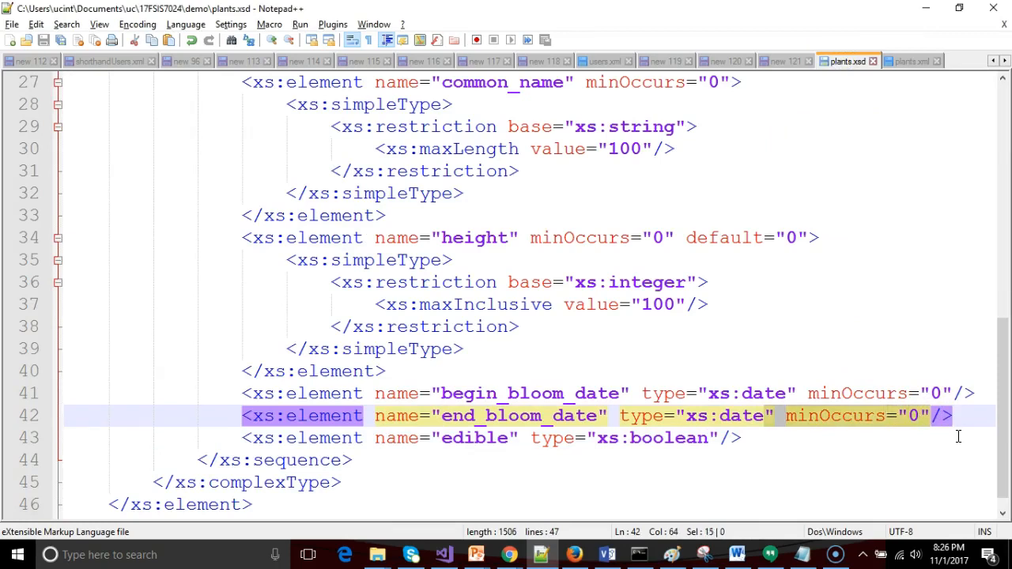
key("ctrl+c")
key("Down")
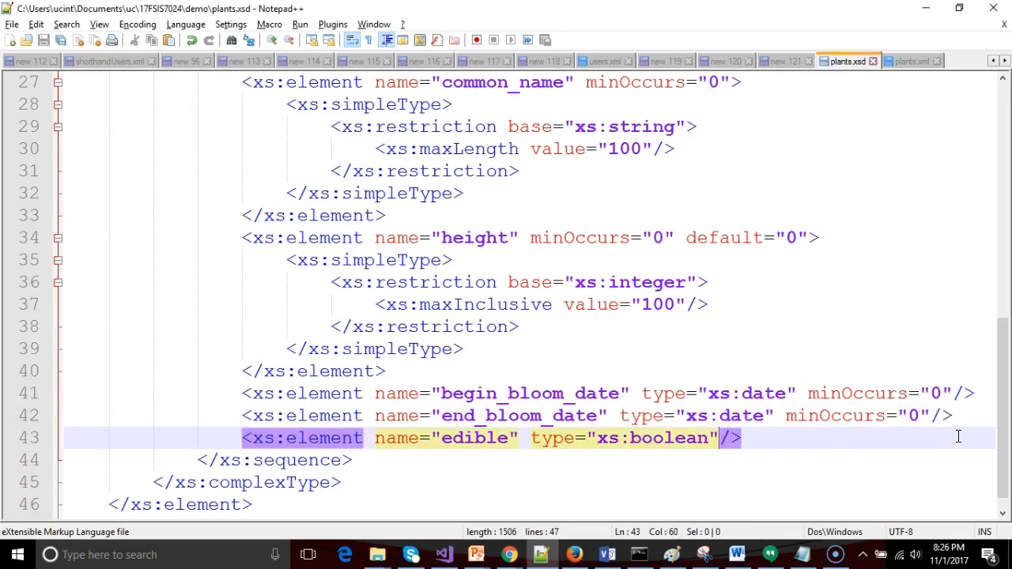
key("ctrl+v")
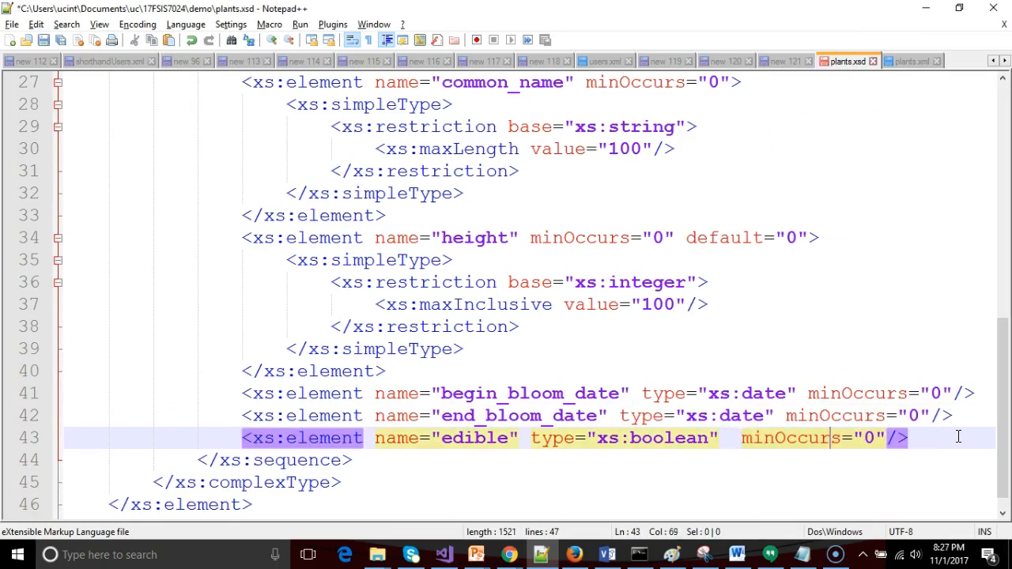
key("BackSpace")
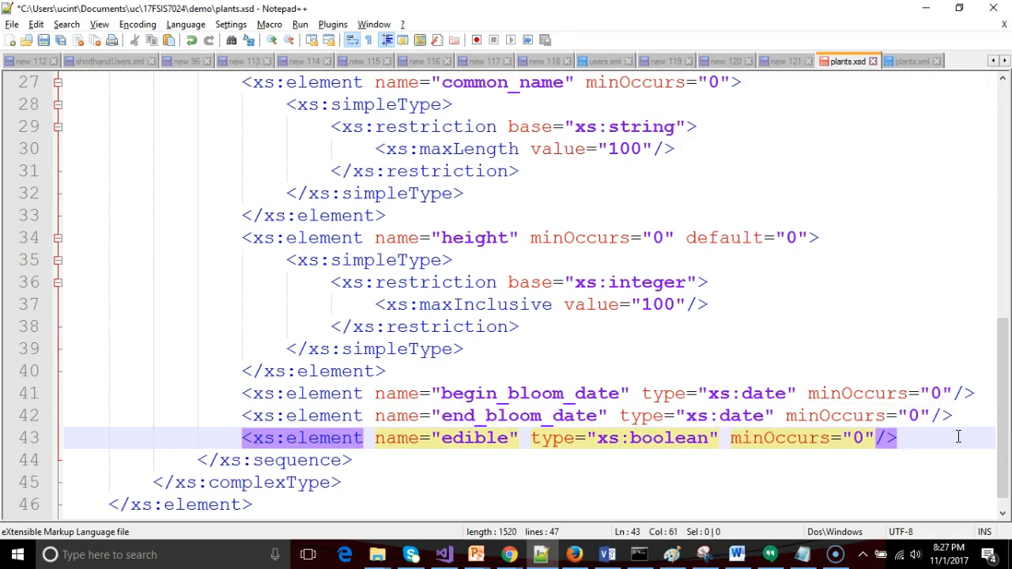
left_click(44, 40)
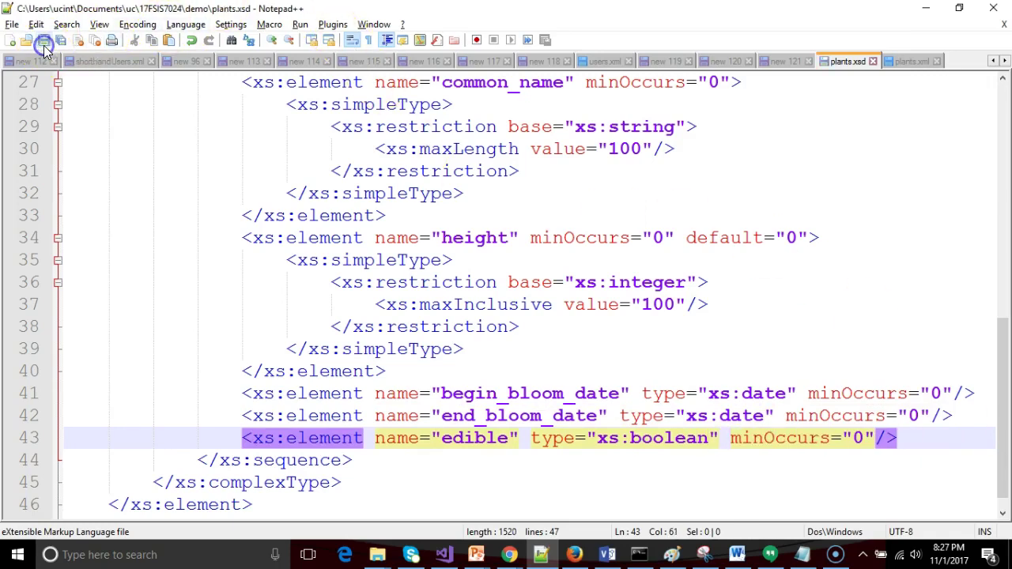
Validate plants.xml against the schema with optional edible, which reports valid, then glance at plants.xsd.
left_click(911, 62)
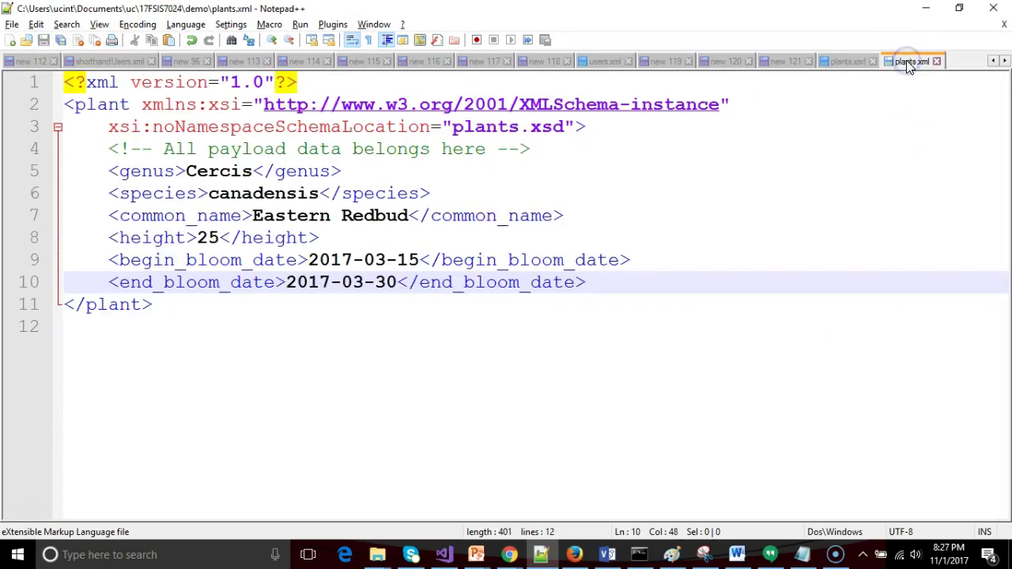
right_click(879, 90)
left_click(652, 198)
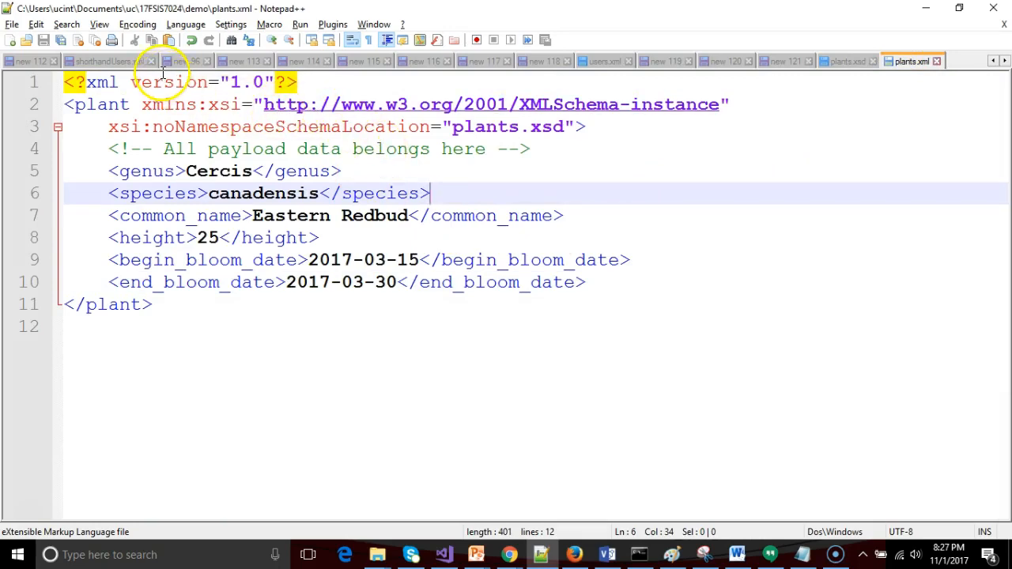
left_click(332, 24)
left_click(524, 153)
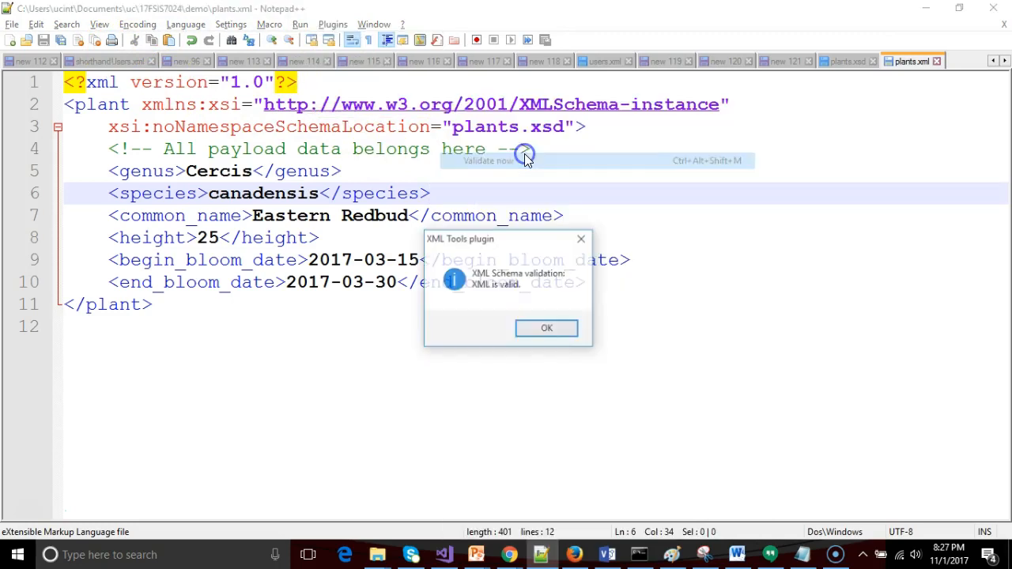
left_click(547, 329)
left_click(846, 61)
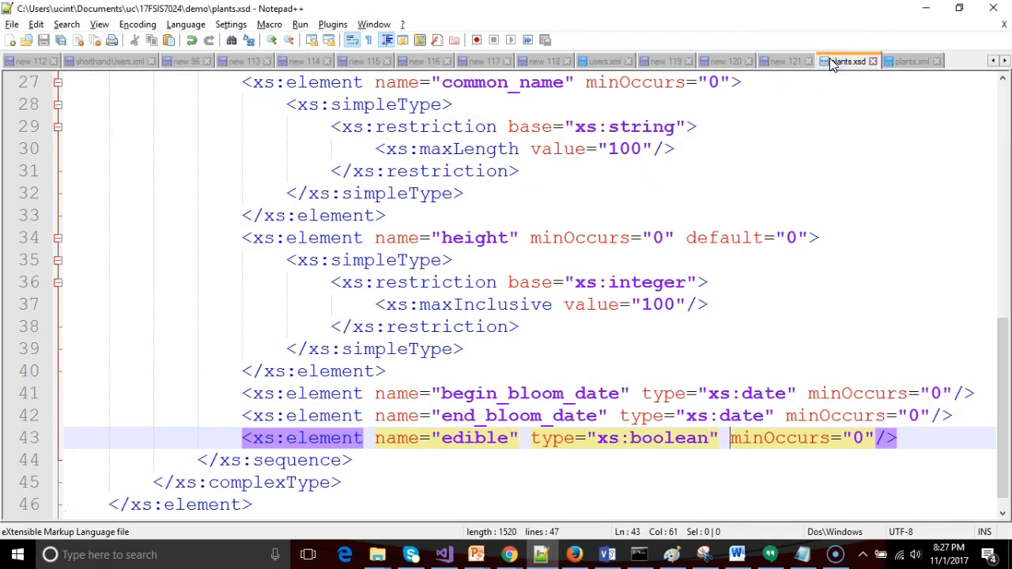
Insert a new line after end_bloom_date in plants.xml containing <edible>true</edible>, correcting the truye typo.
left_click(909, 61)
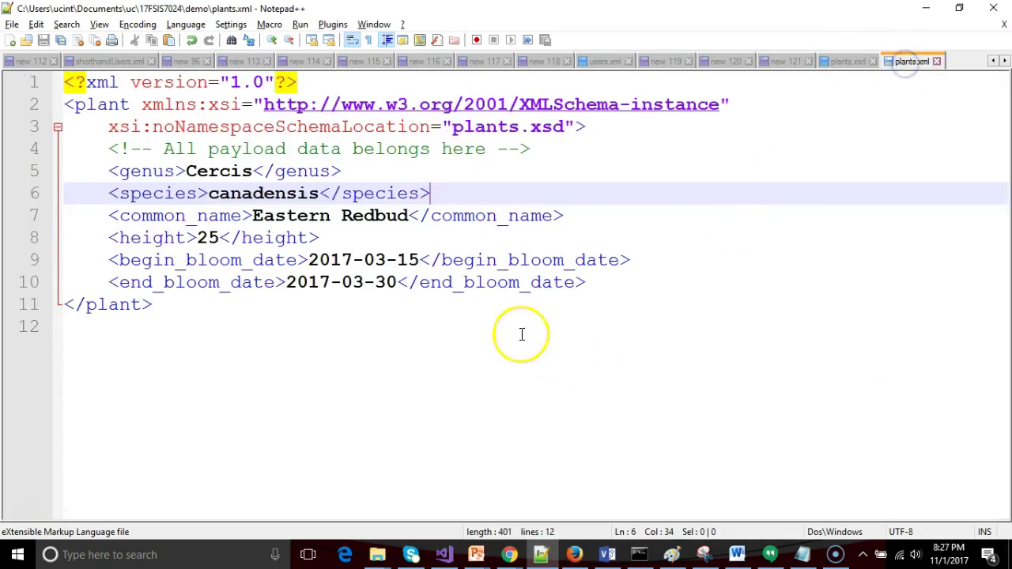
left_click(600, 282)
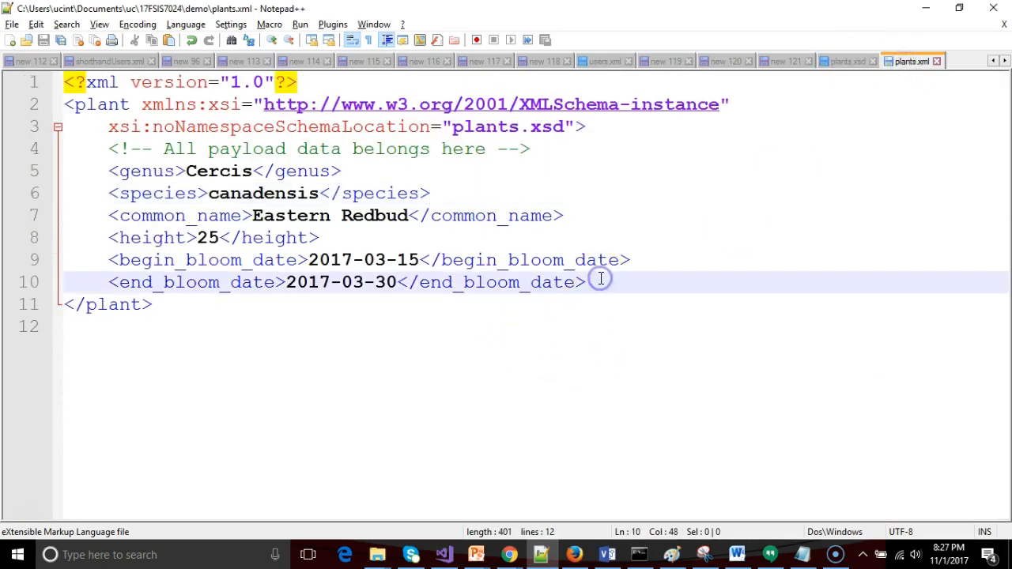
key("Return")
type("<edible>")
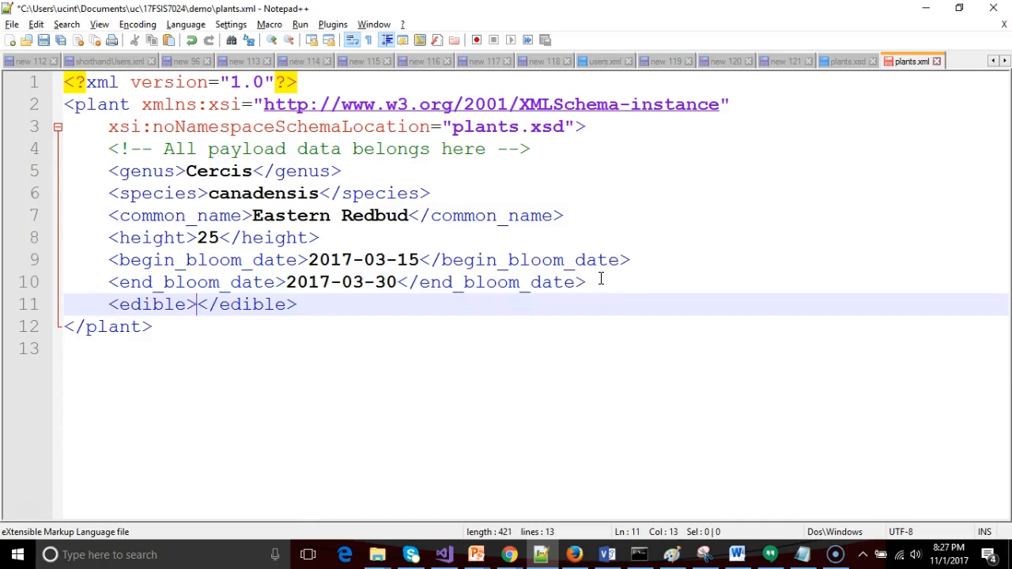
type("truye")
key("BackSpace")
key("BackSpace")
type("e")
key("Up")
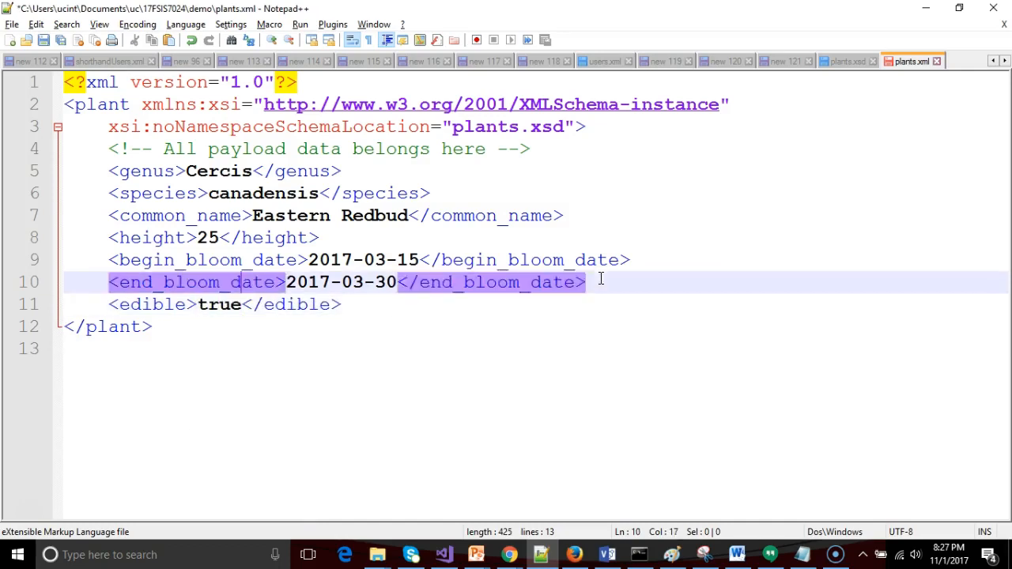
key("Up")
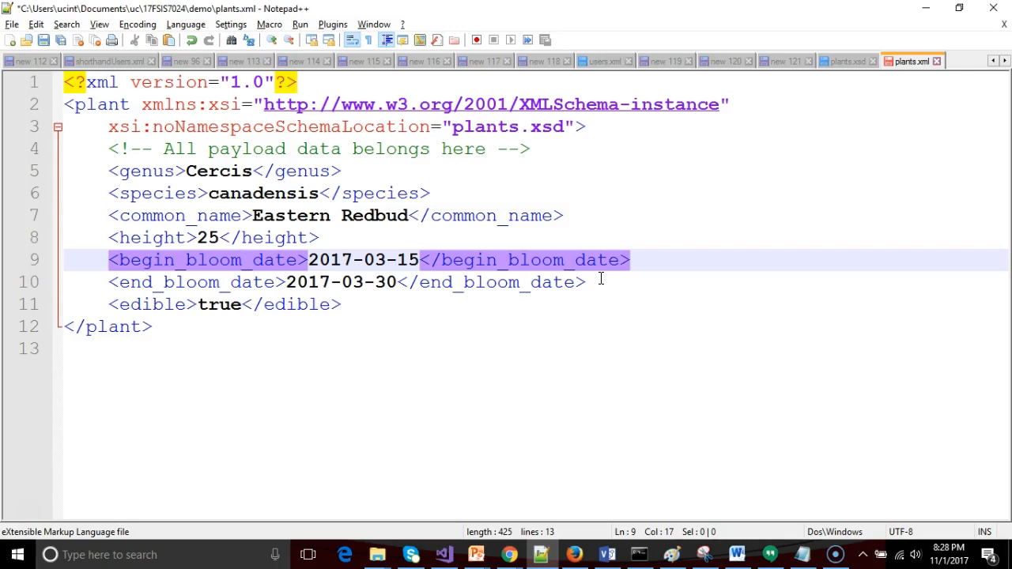
Save plants.xml, confirm validation reports it valid with edible true, then select the value true.
left_click(45, 41)
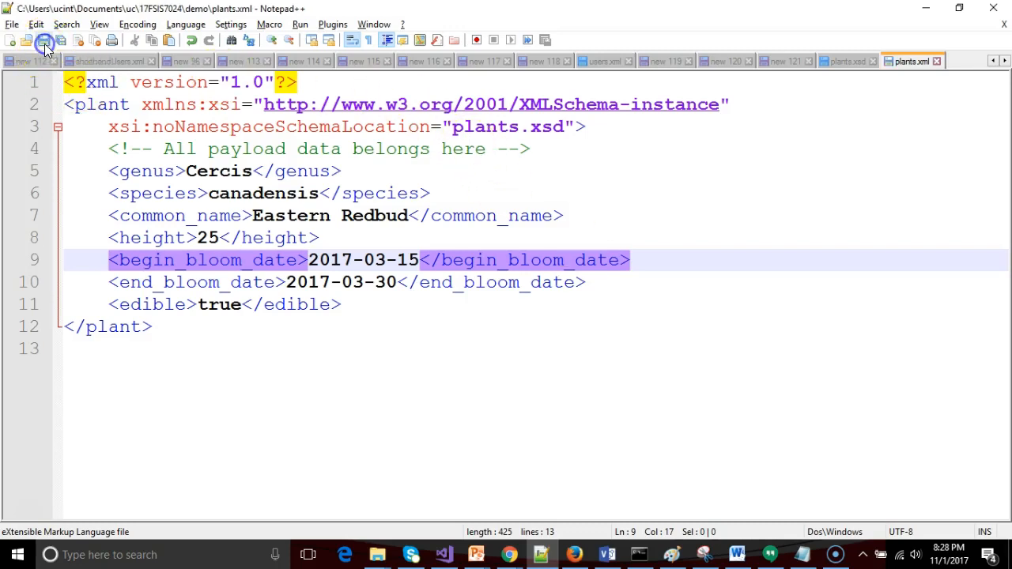
left_click(332, 24)
mouse_move(359, 105)
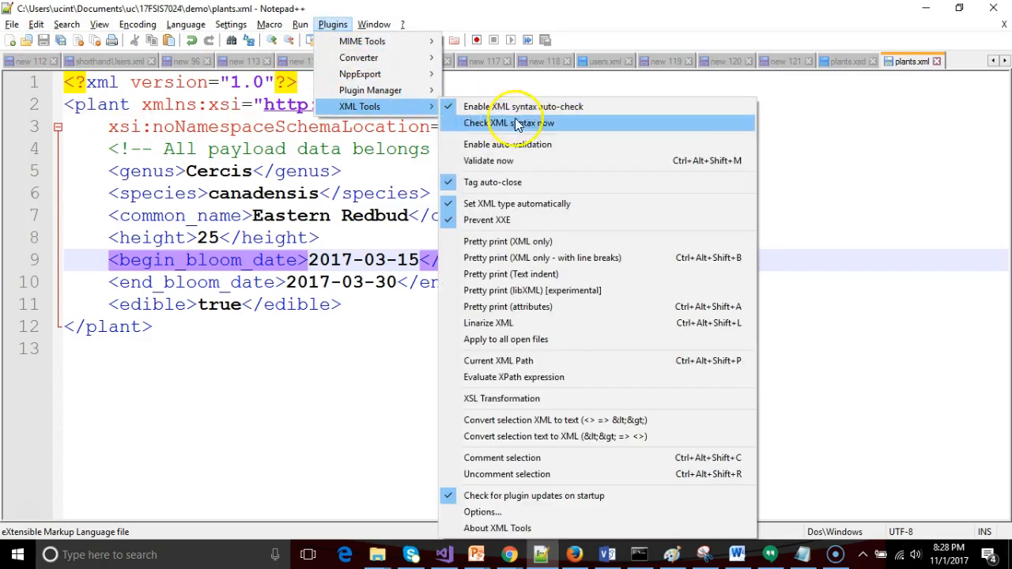
left_click(487, 161)
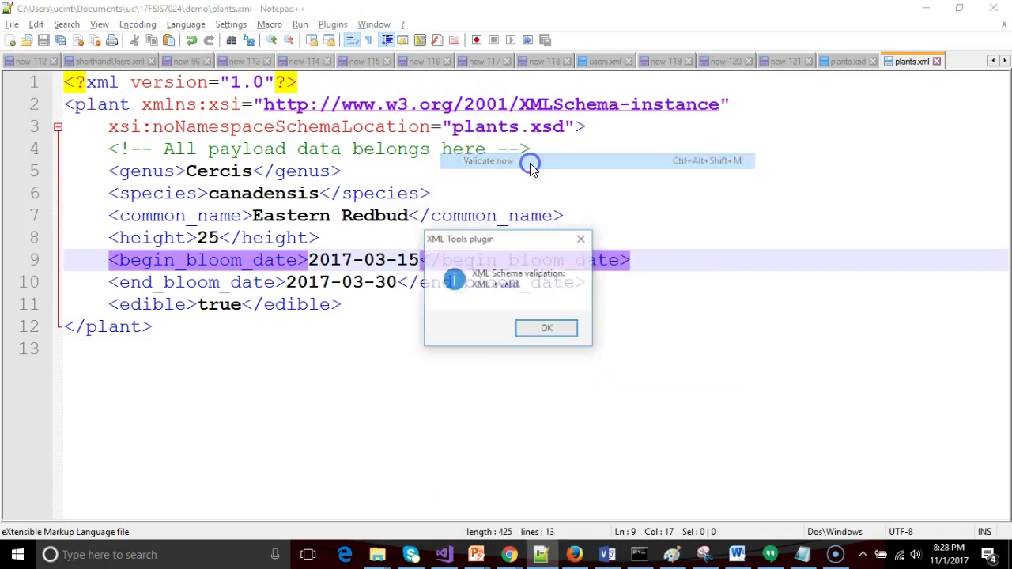
left_click(547, 329)
double_click(226, 305)
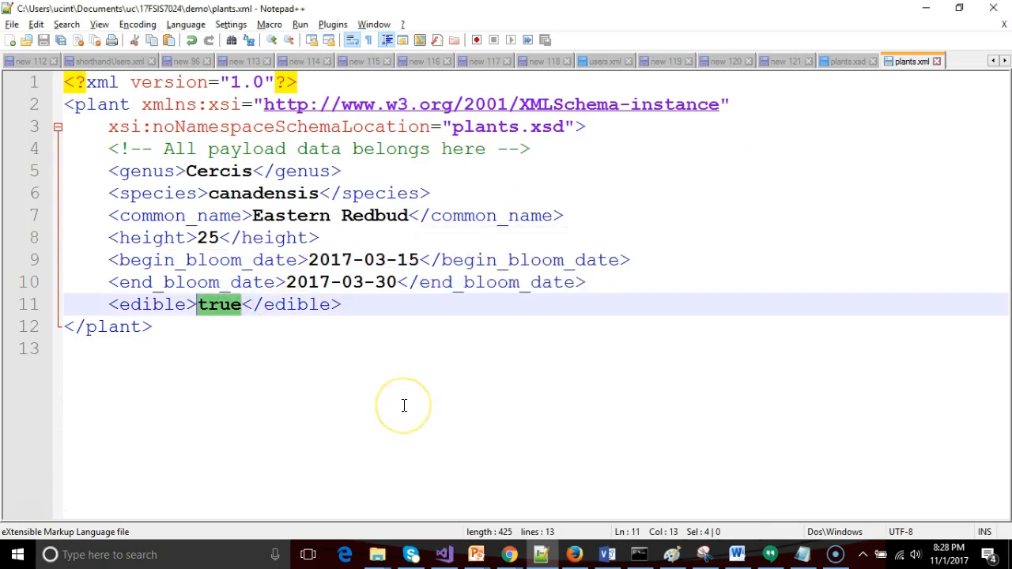
type("foobar")
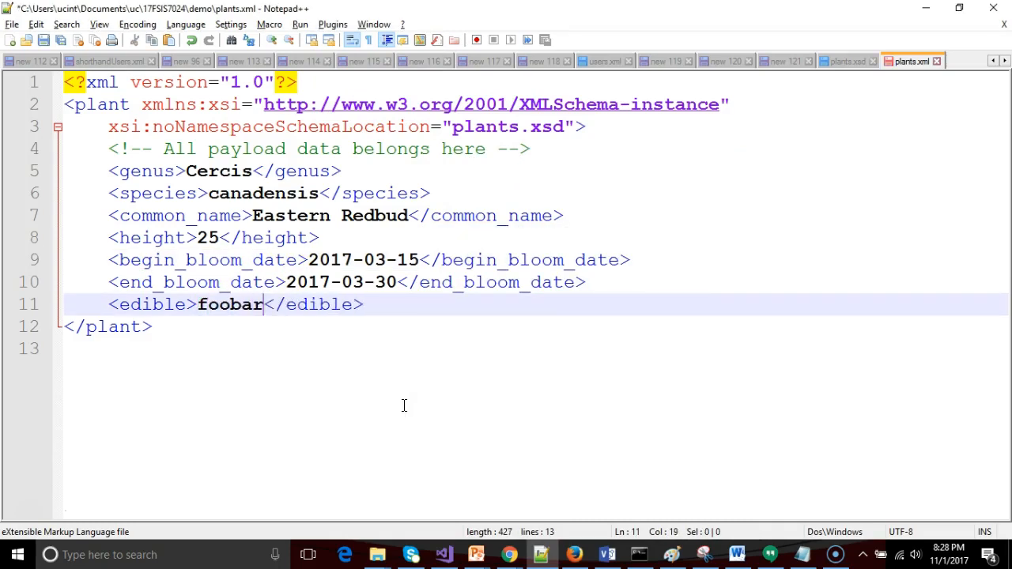
Save plants.xml with edible set to foobar and see validation reject it as an invalid xs:boolean.
left_click(43, 41)
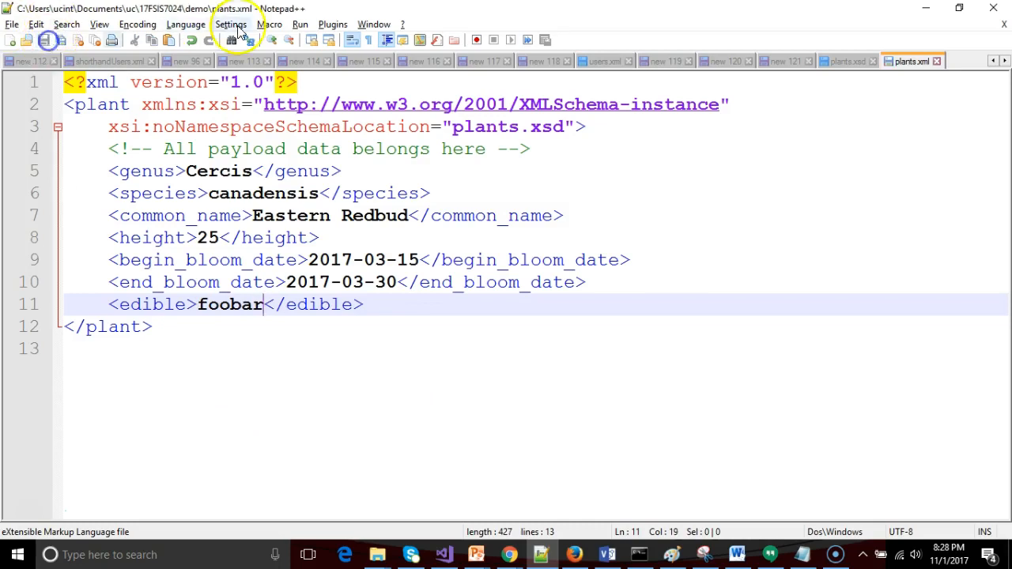
left_click(332, 23)
mouse_move(360, 106)
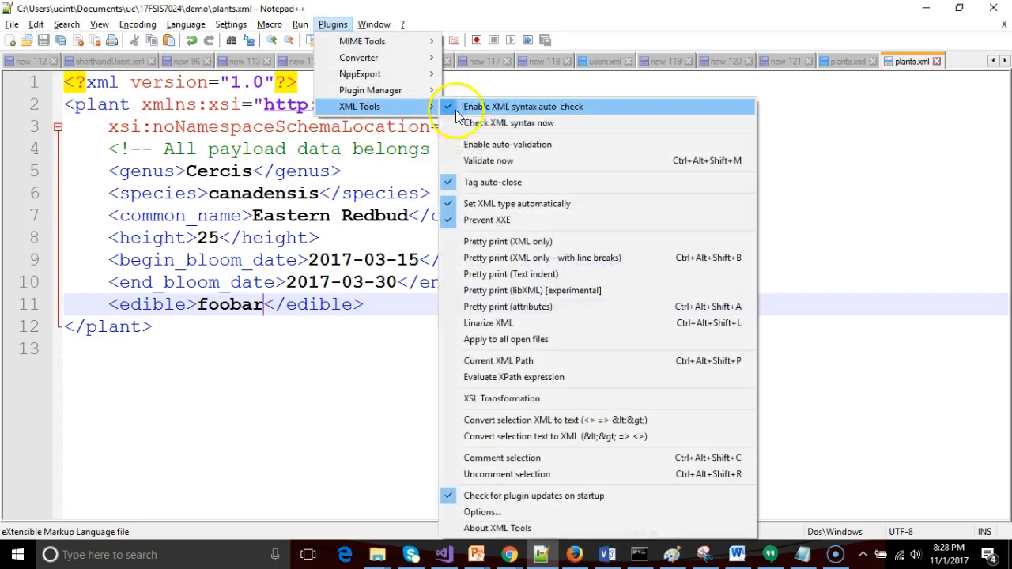
left_click(509, 162)
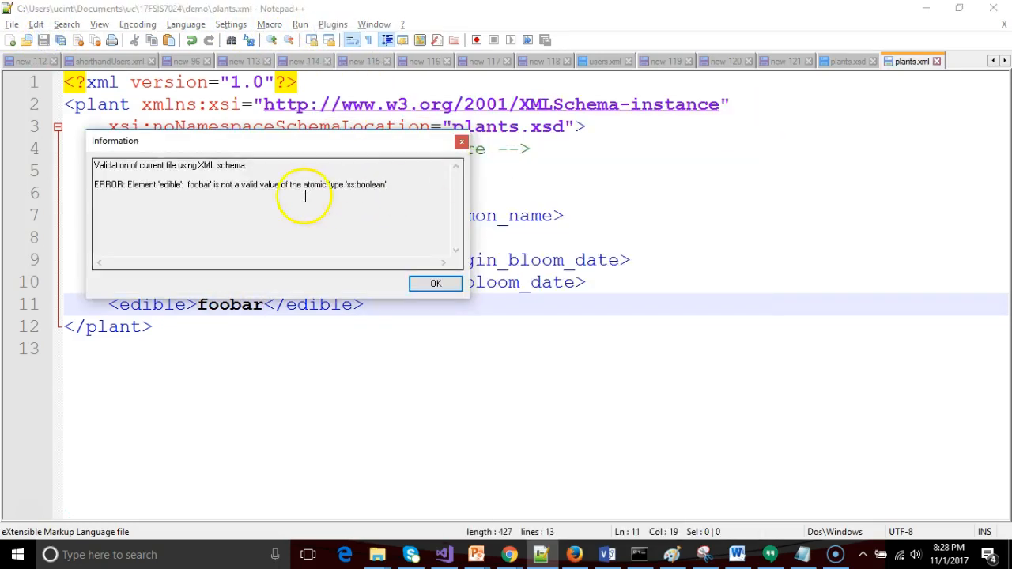
left_click(435, 283)
Restore the edible value to true, save plants.xml, and switch to the Word document.
key("ctrl+shift+Left")
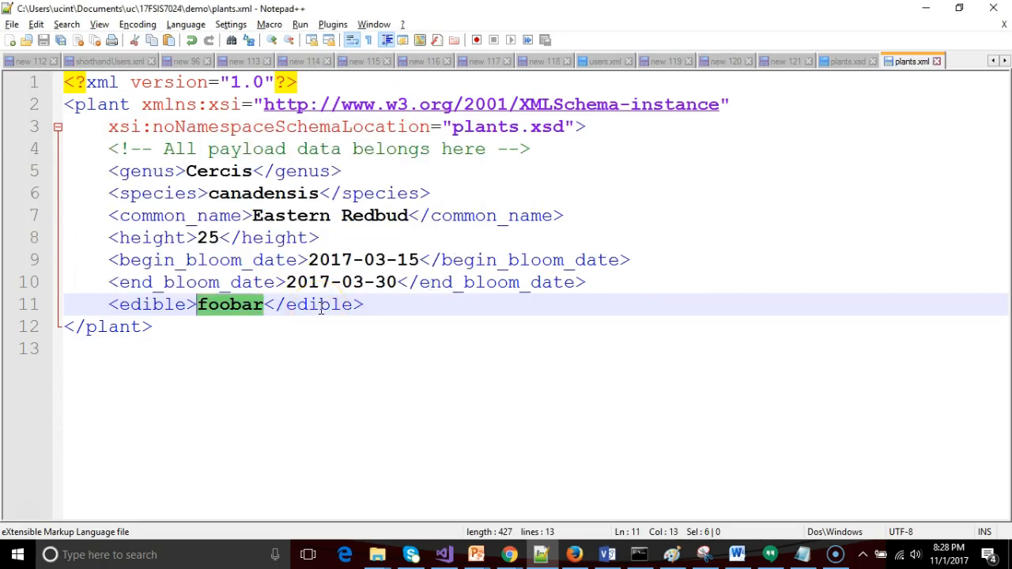
type("true")
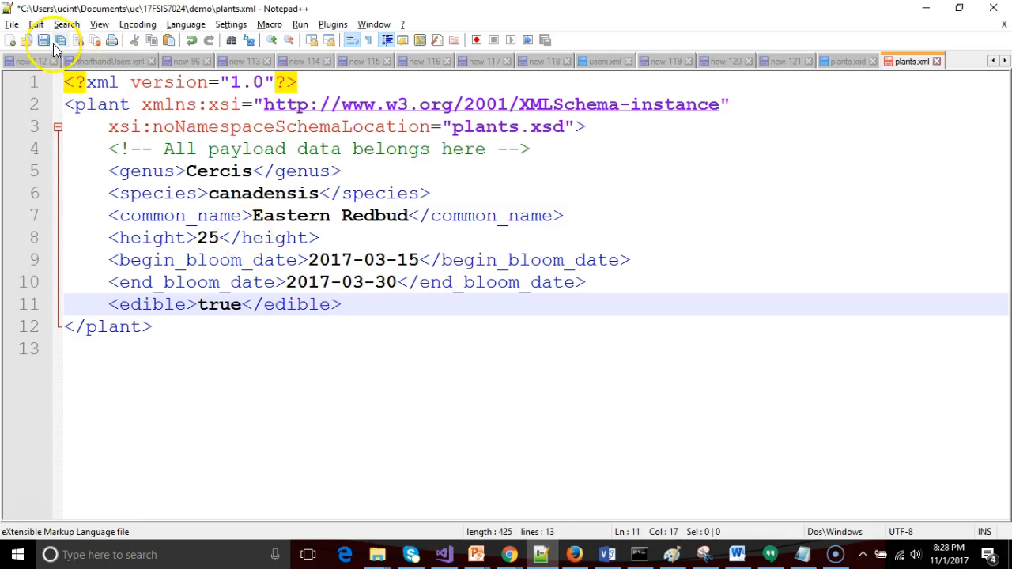
left_click(43, 41)
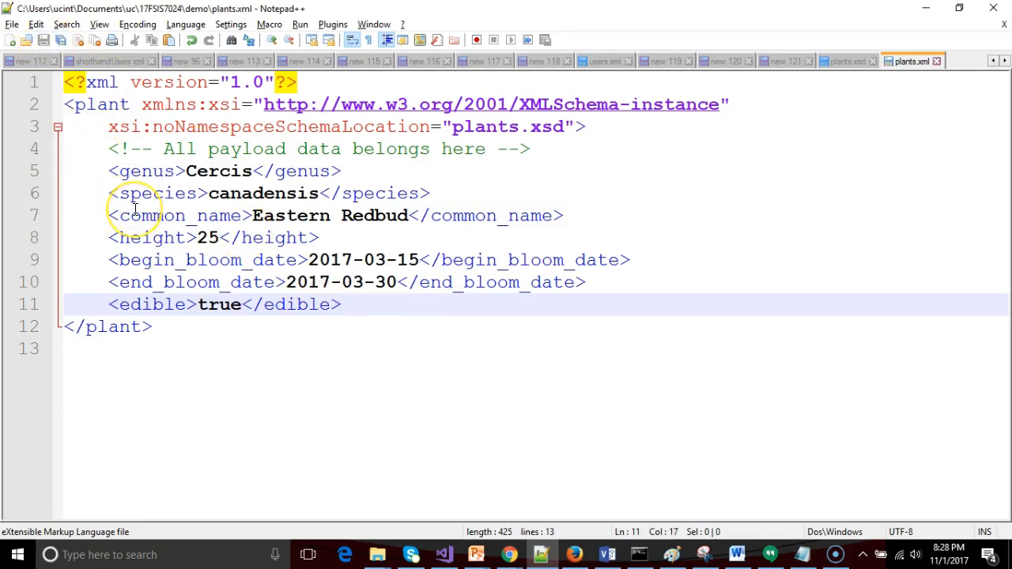
key("alt+Tab")
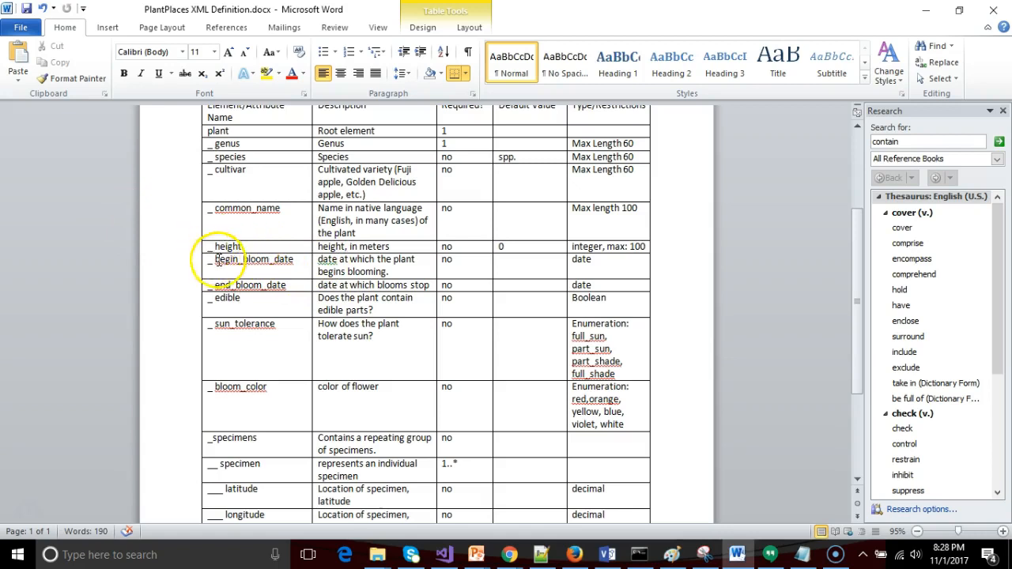
Select the sun_tolerance and bloom_color rows in the PlantPlaces XML Definition table.
left_click(241, 298)
scroll(585, 273, "up", 1)
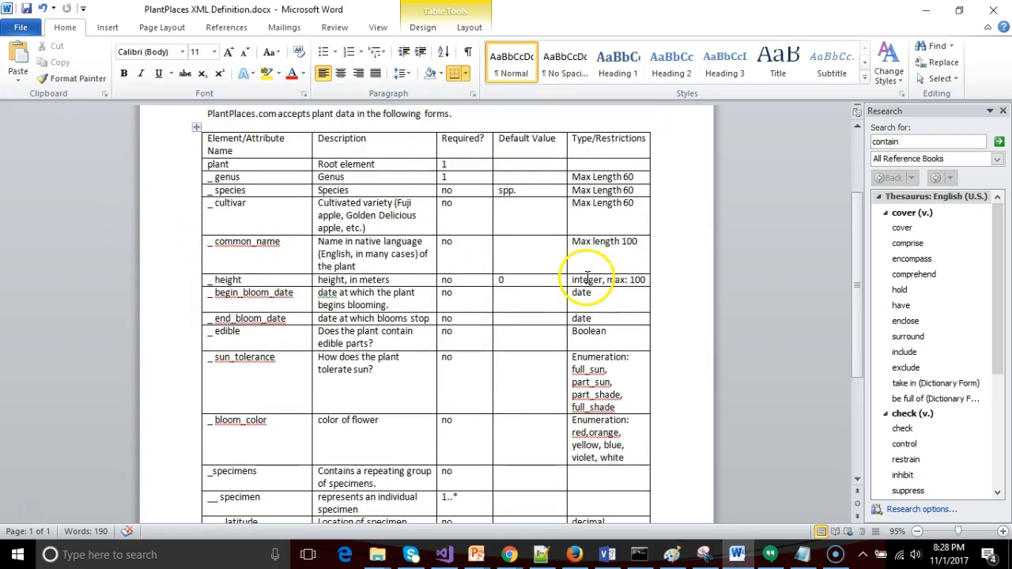
scroll(498, 301, "down", 2)
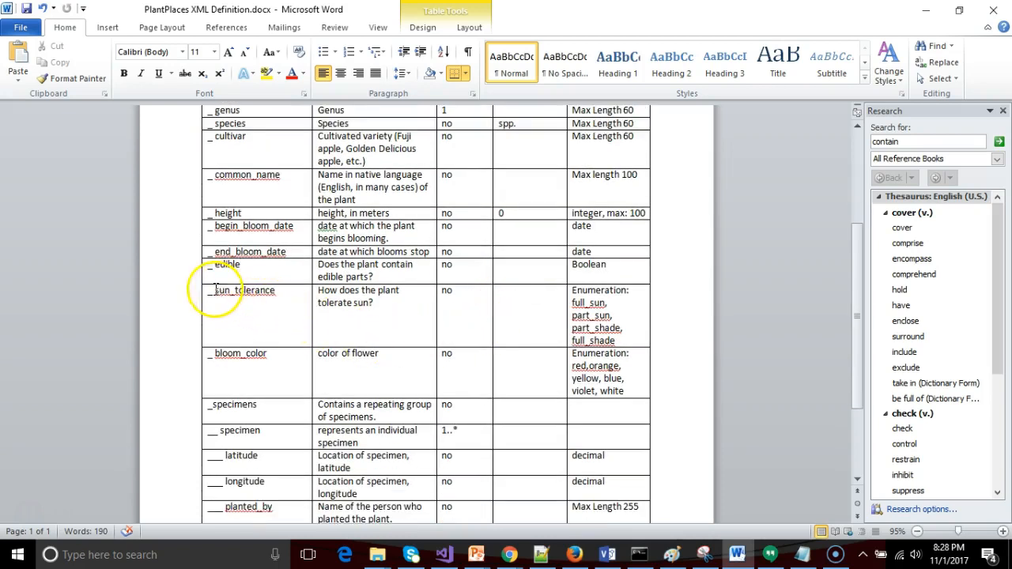
mouse_move(209, 291)
left_mouse_down()
mouse_move(540, 342)
mouse_move(603, 385)
left_mouse_up()
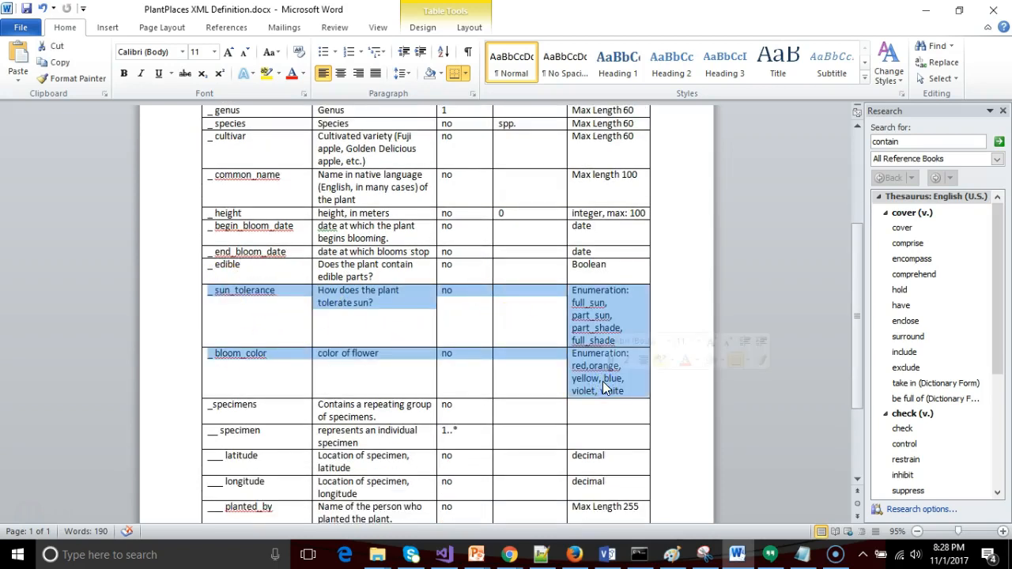